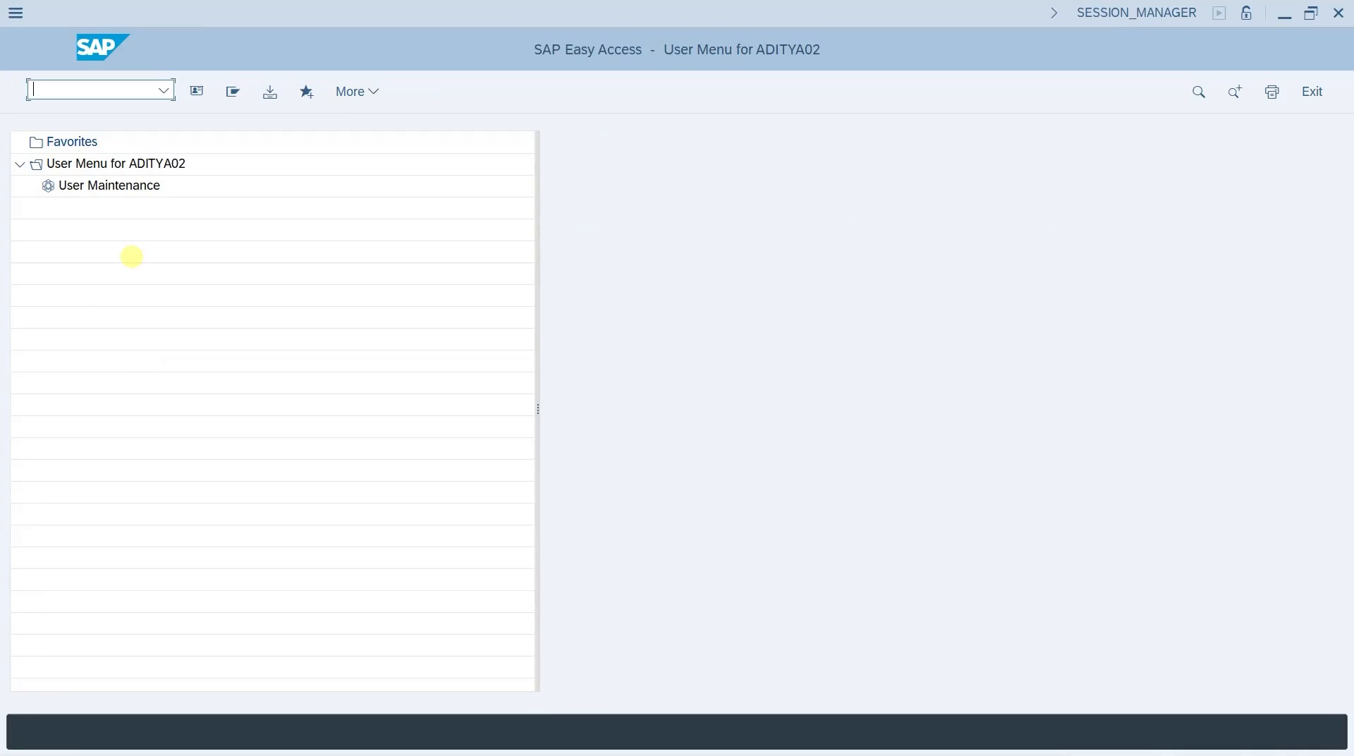
- Start transaction FB50 and fill the header with document date 01.01.2022, posting date 01.01.2022 and header text "test"
type("fb50")
key("Return")
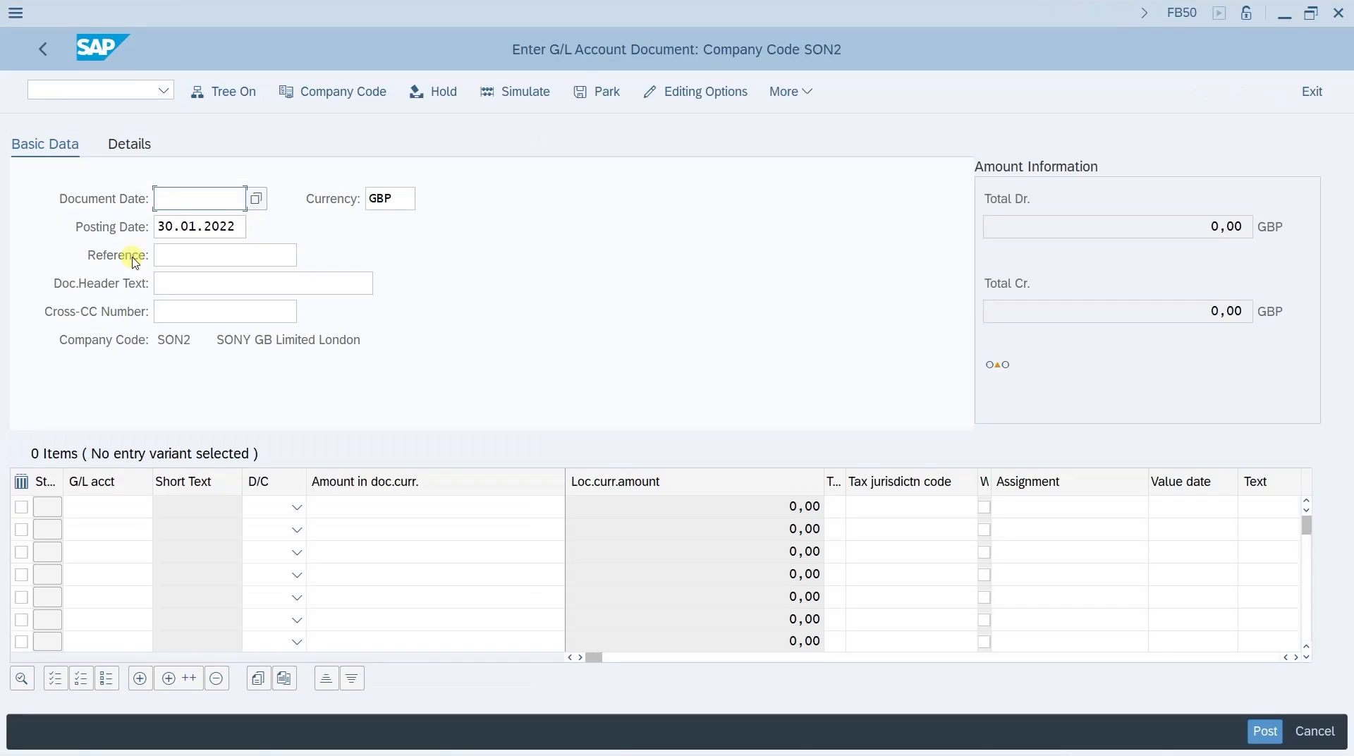
type("01012022")
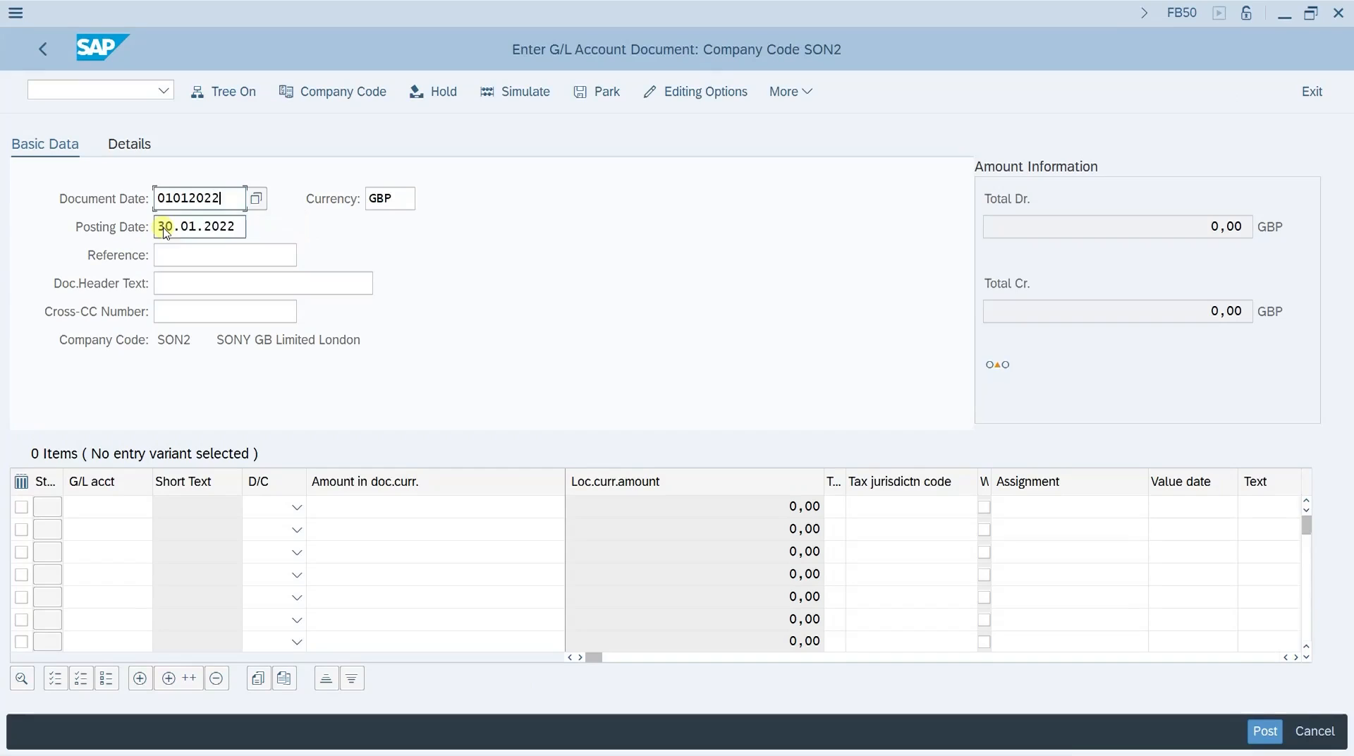
key("Tab")
double_click(165, 227)
- Enter the first line item as a credit of 1000 to G/L account L0003
left_click(75, 508)
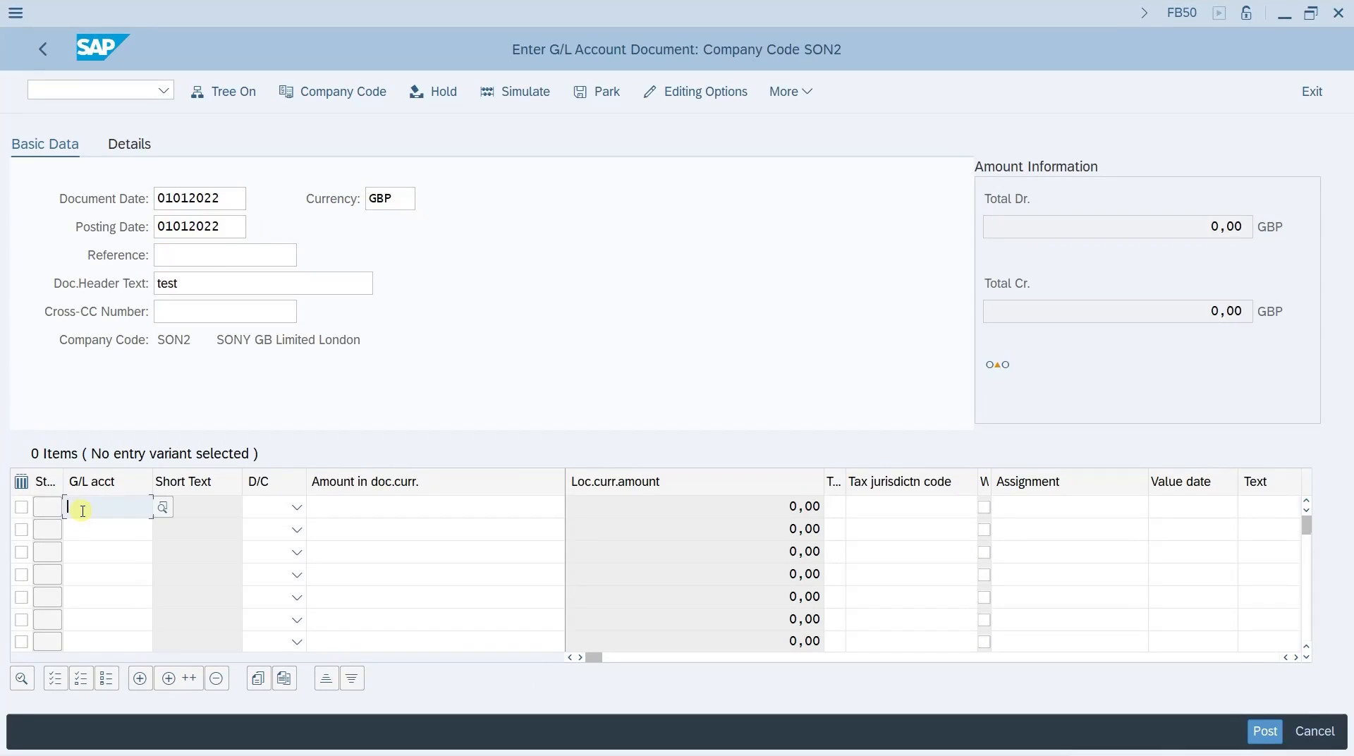
type("1000")
type("3")
left_click(279, 507)
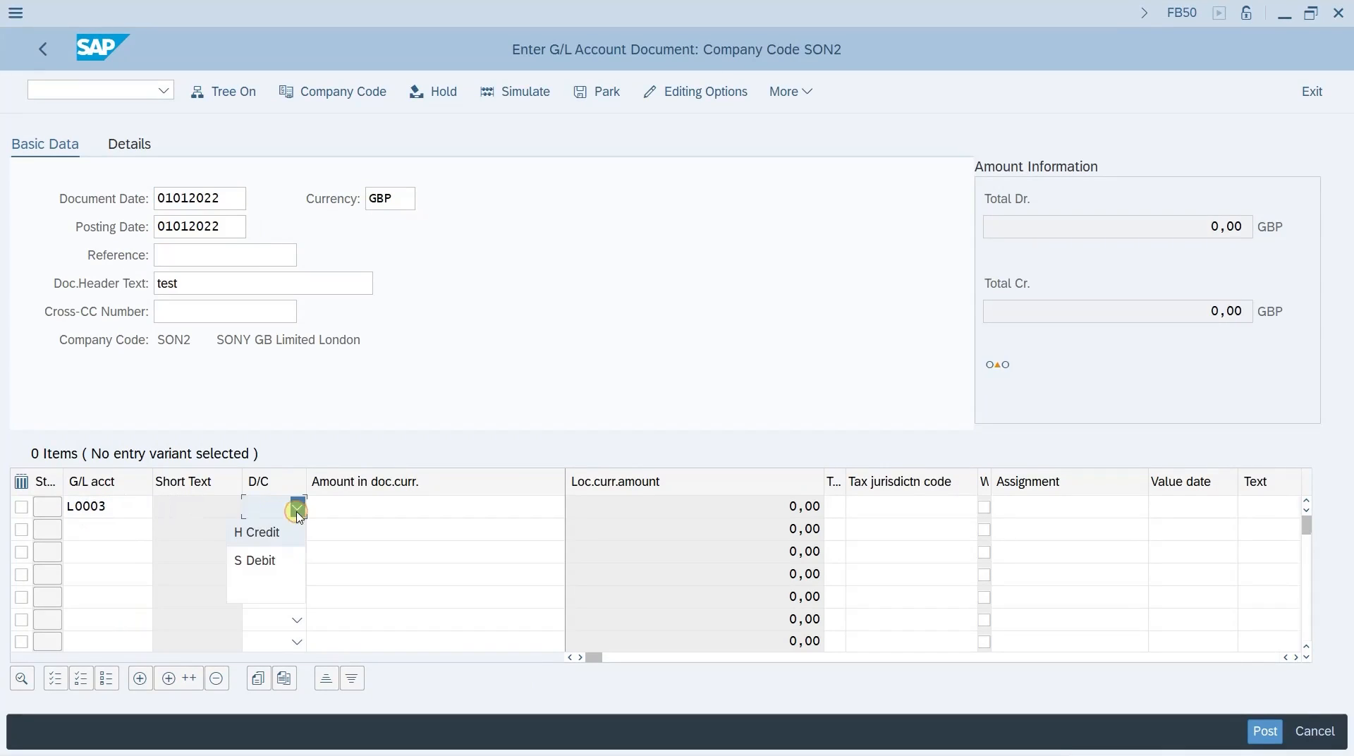
left_click(281, 536)
left_click(360, 506)
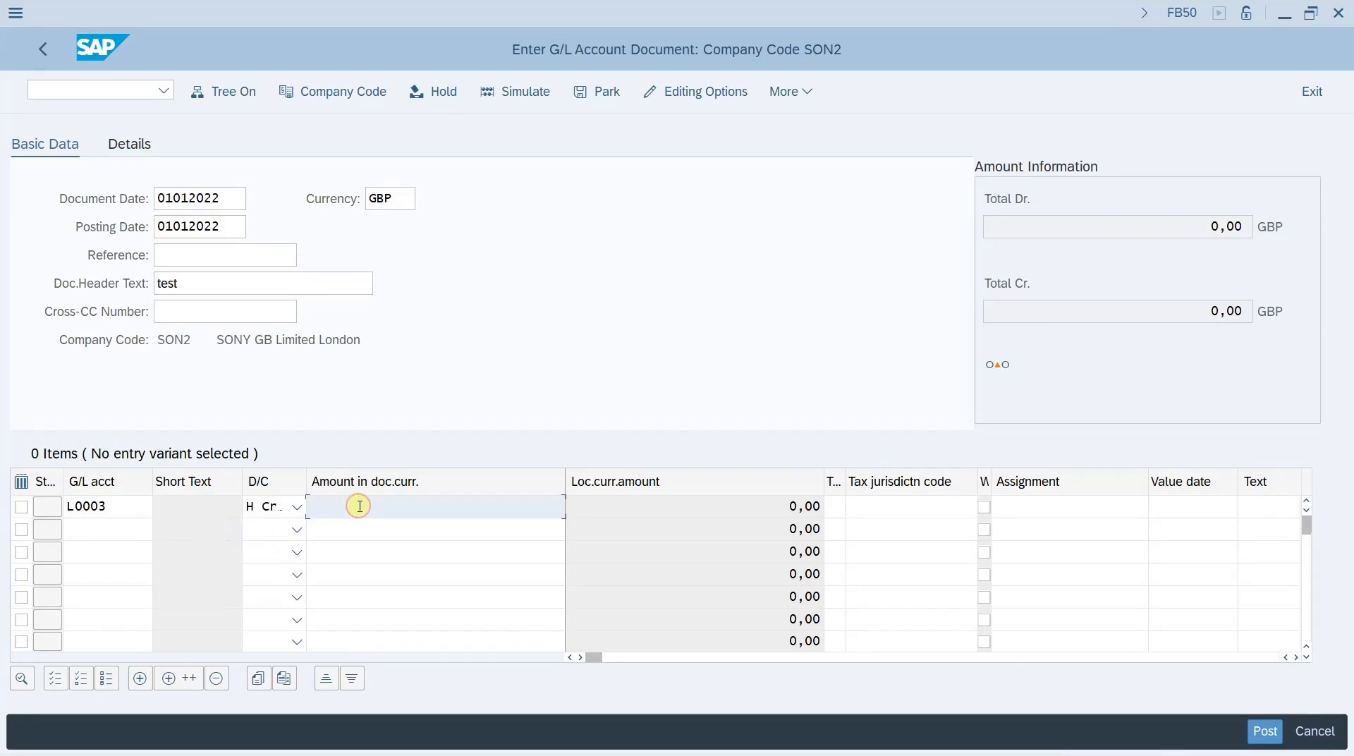
type("1000")
- Enter the second line item as a debit of 1000 to G/L account B0005
left_click(95, 528)
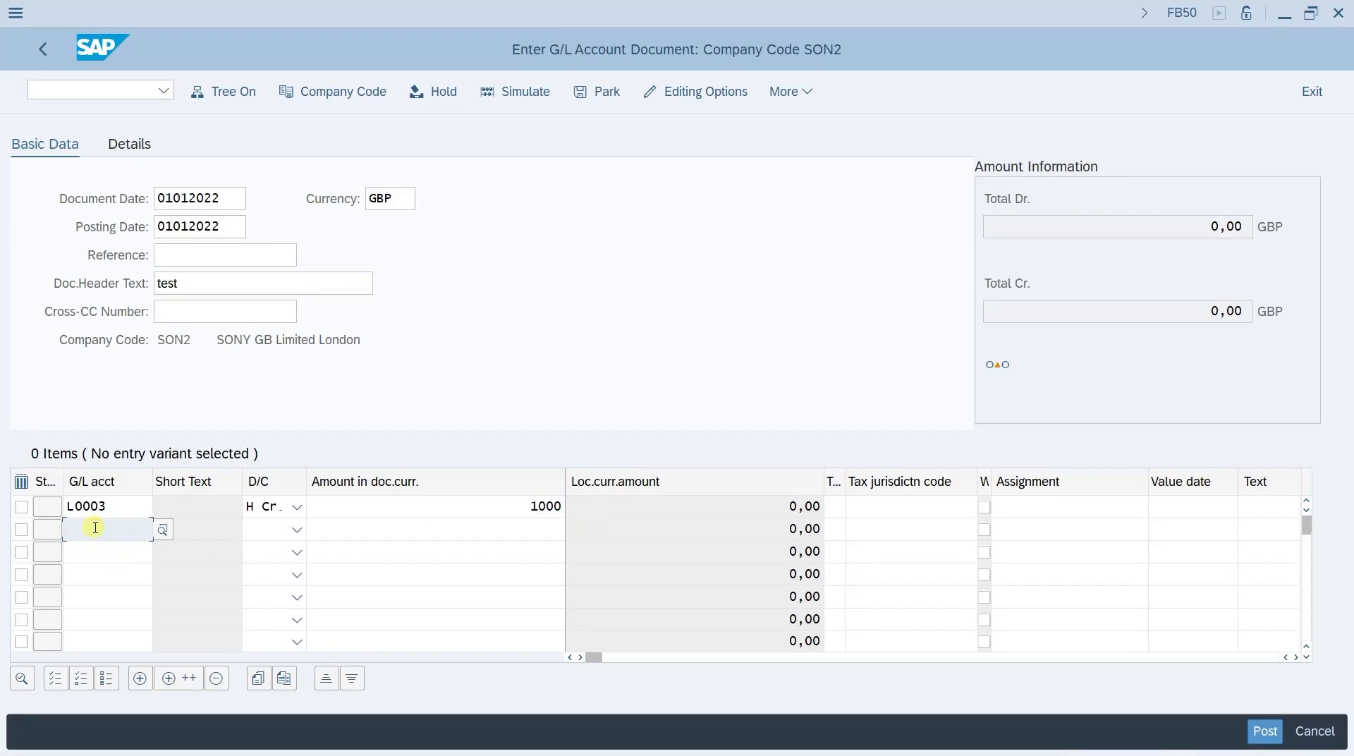
type("B0005")
left_click(295, 529)
left_click(291, 578)
left_click(390, 533)
type("100")
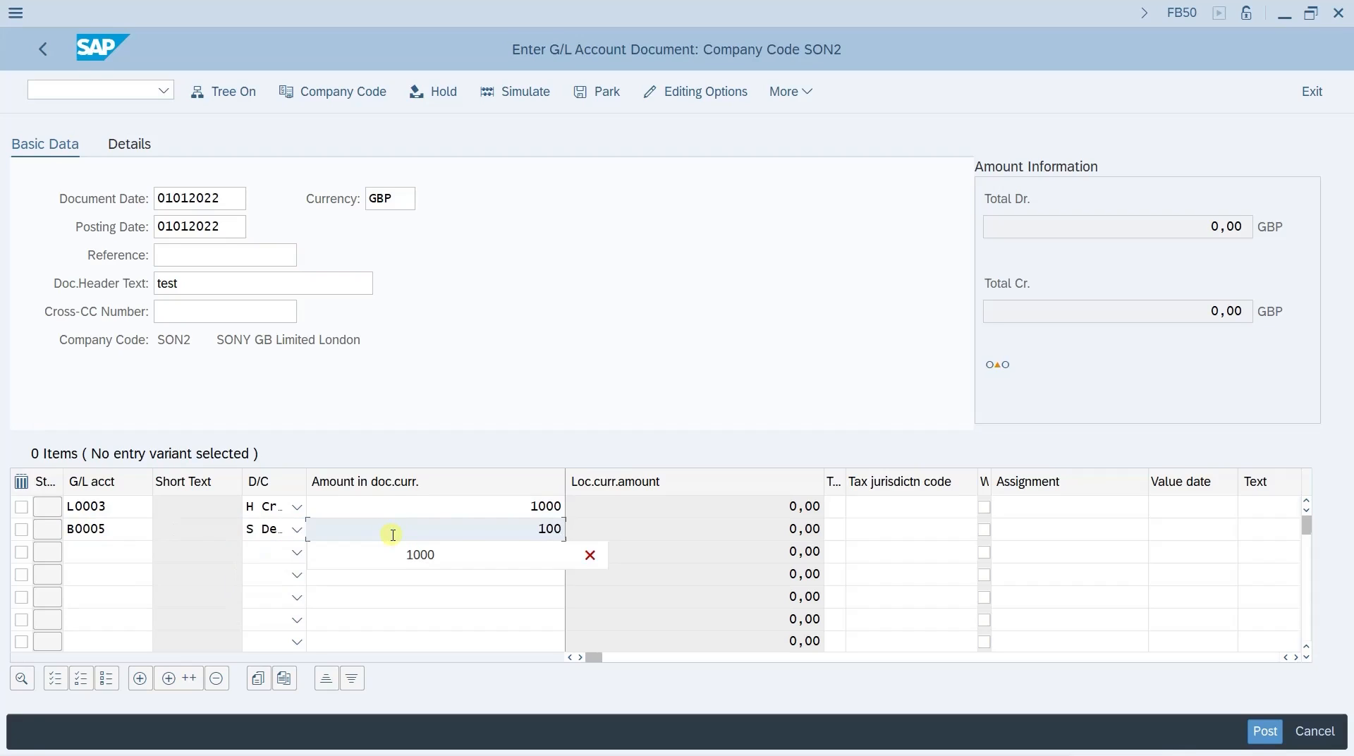
type("0")
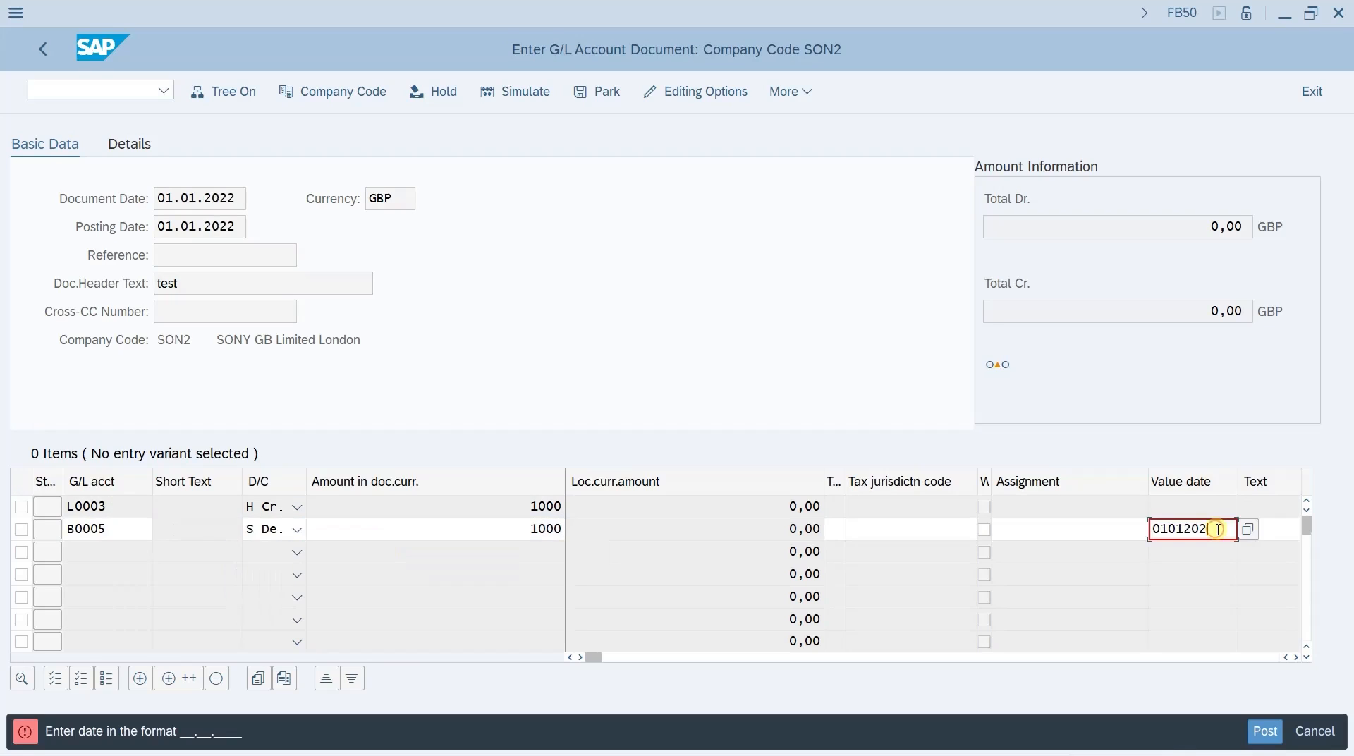
- Set the value date of the B0005 line to 01.01.2022 and post the document
type("2")
key("Return")
key("ctrl+s")
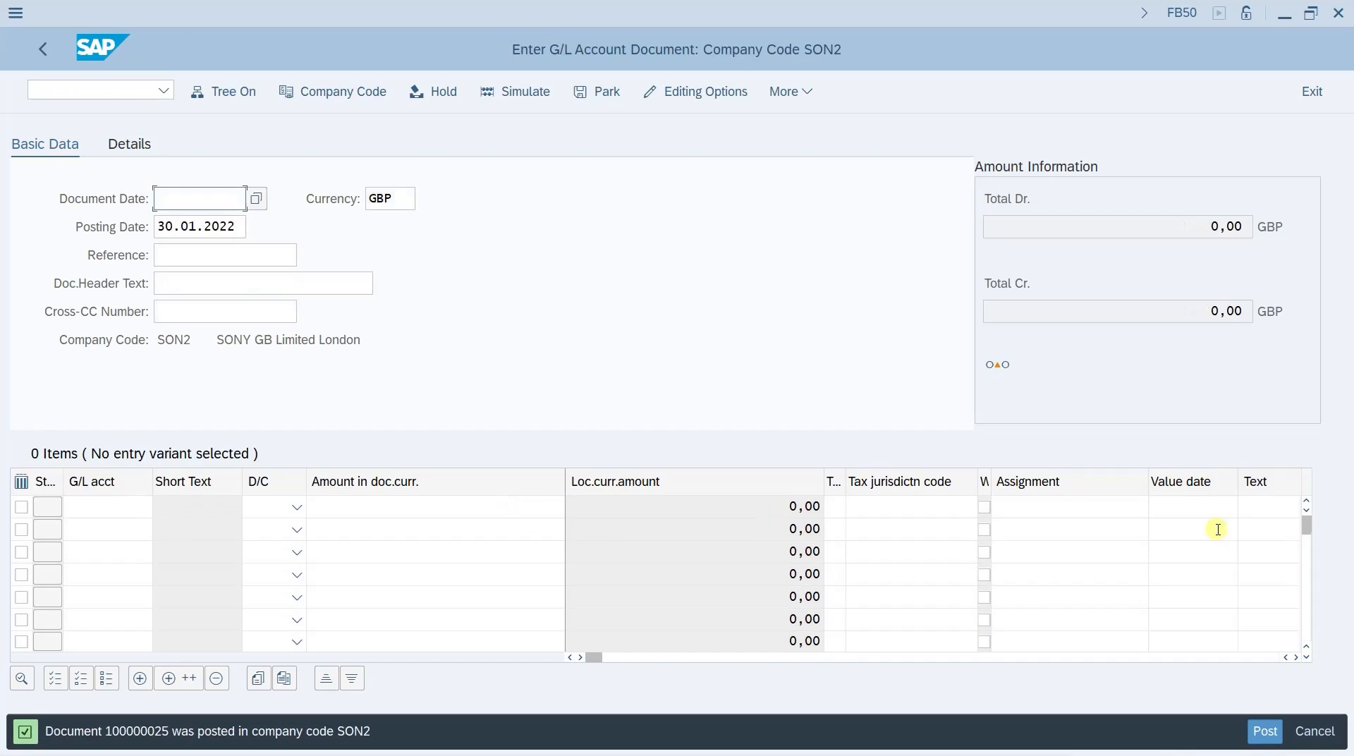
- Display the open line items of G/L account L0003 in company code SON2 with FBL3N and check the account total
left_click(86, 88)
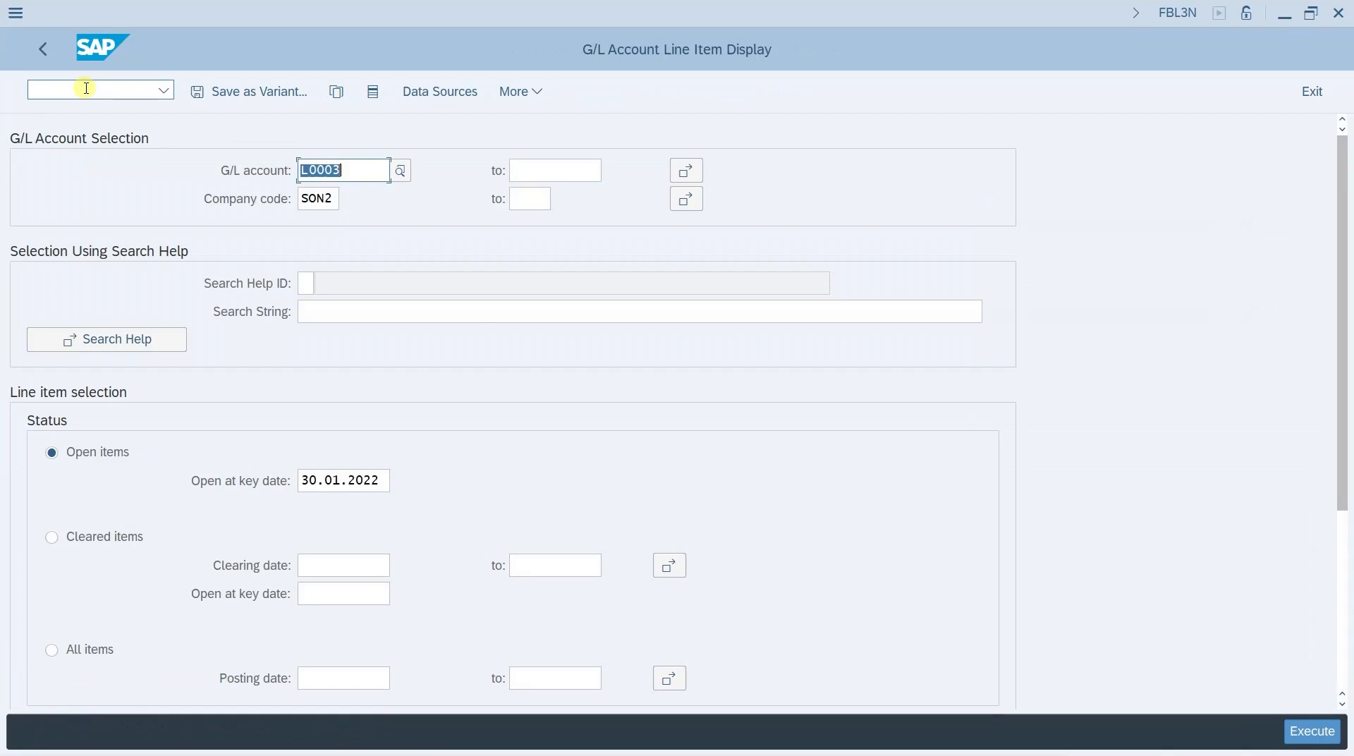
key("F8")
left_click(614, 429)
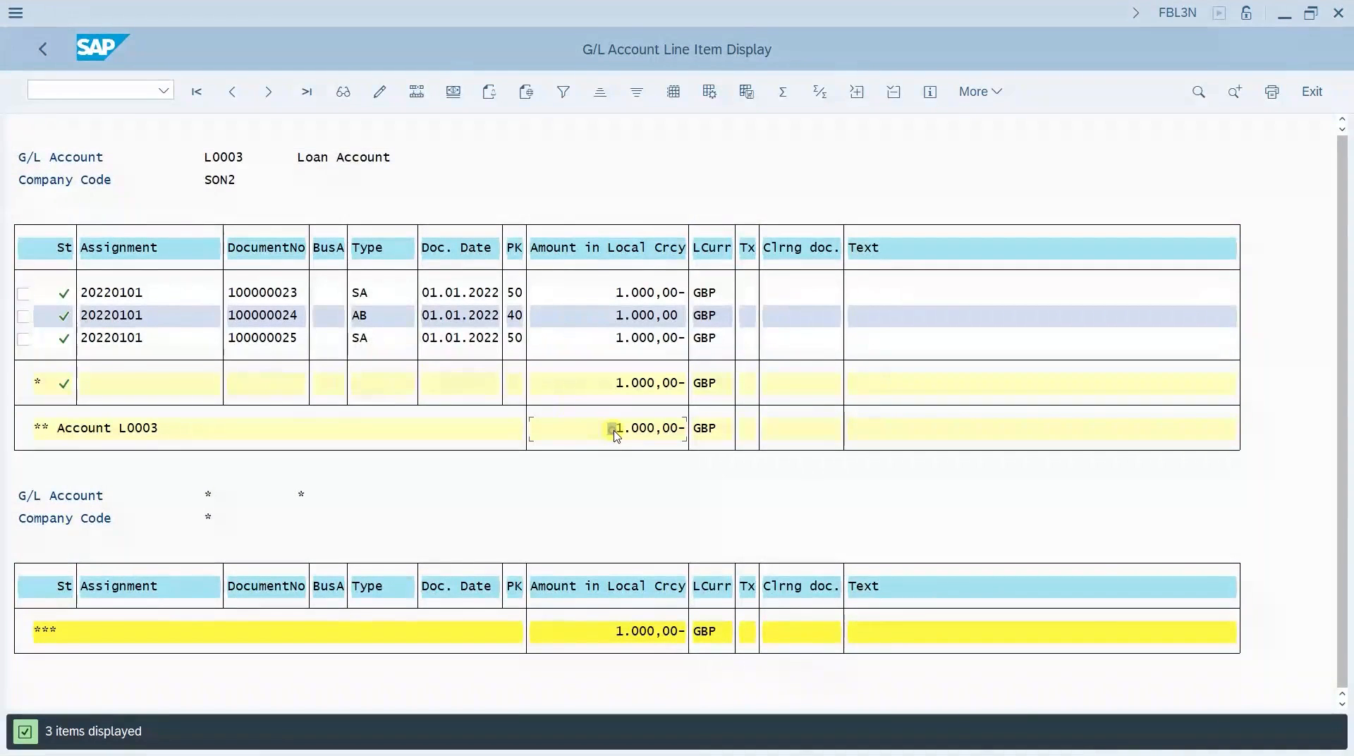
left_click_drag(616, 435, 699, 432)
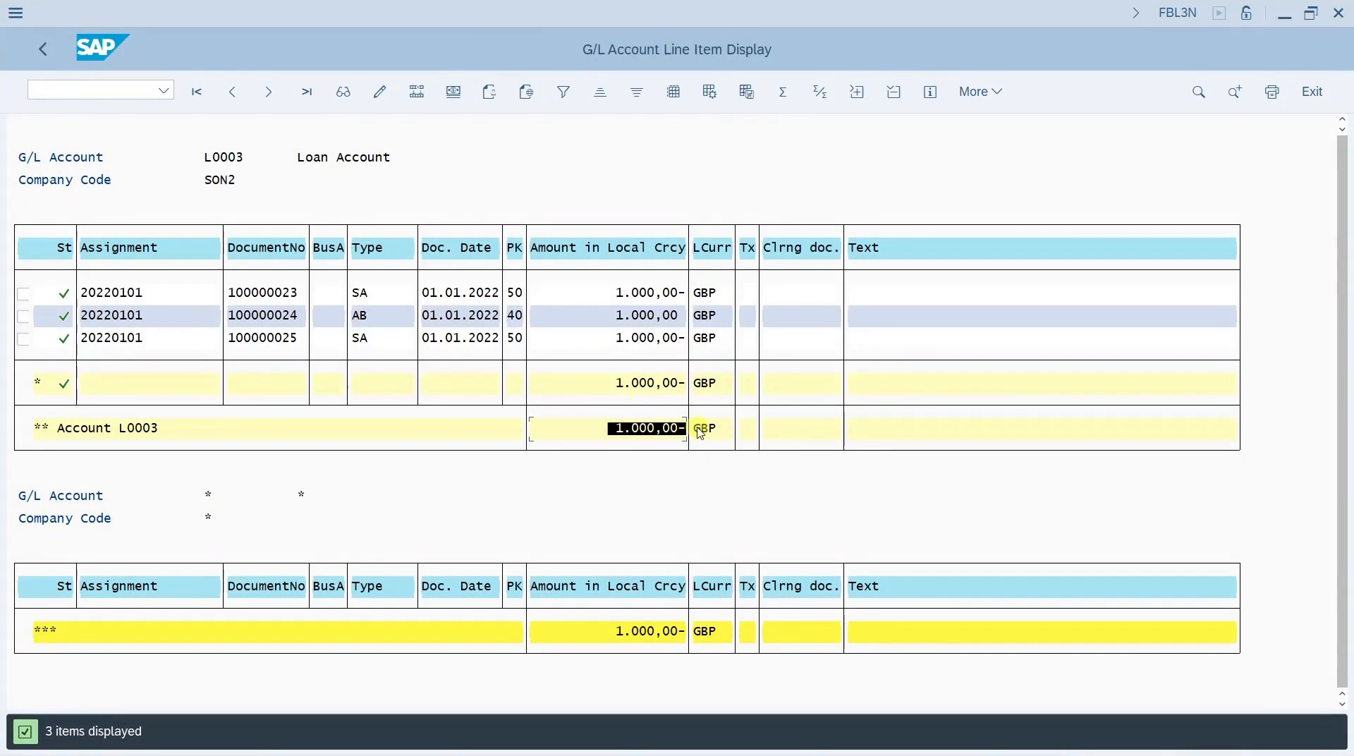
- Start transaction F.52 and select chart of accounts SON2, G/L account L0003 and company code SON2
left_click(117, 90)
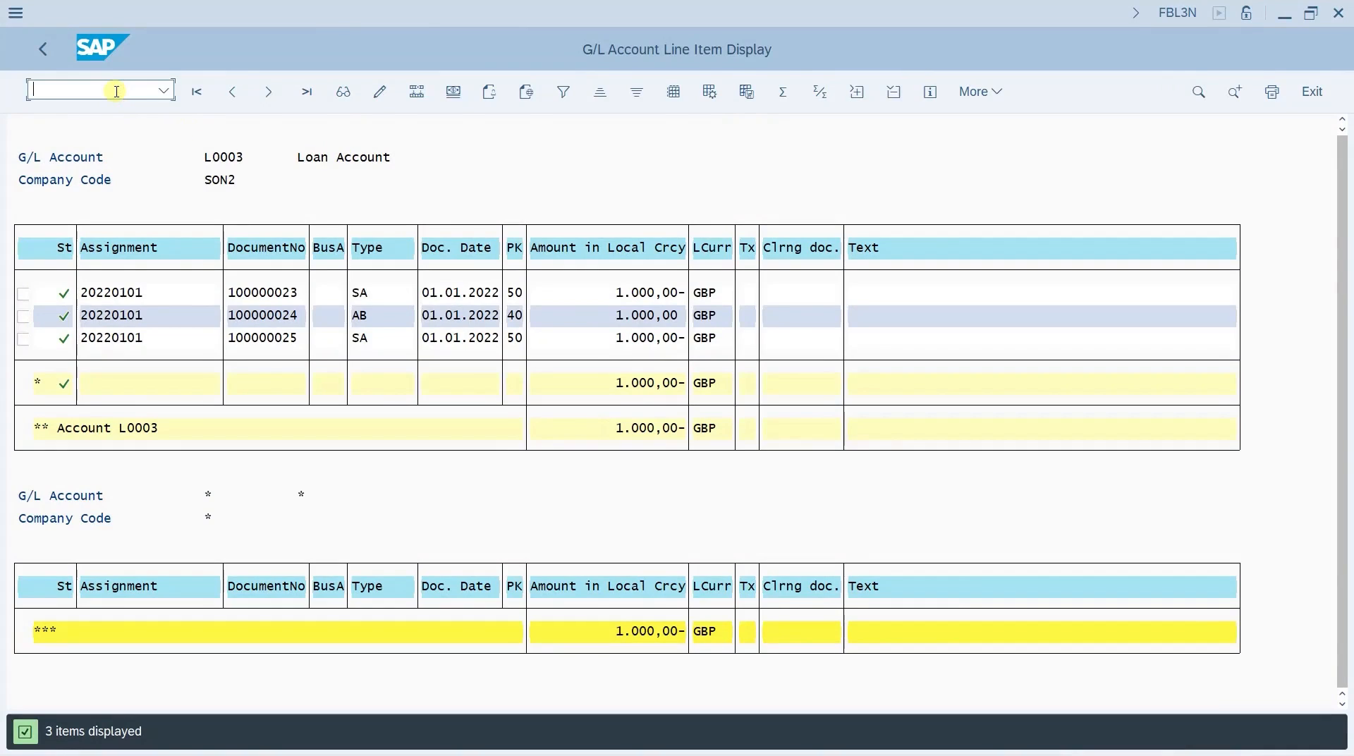
type("/nf.52")
key("Return")
type("son2")
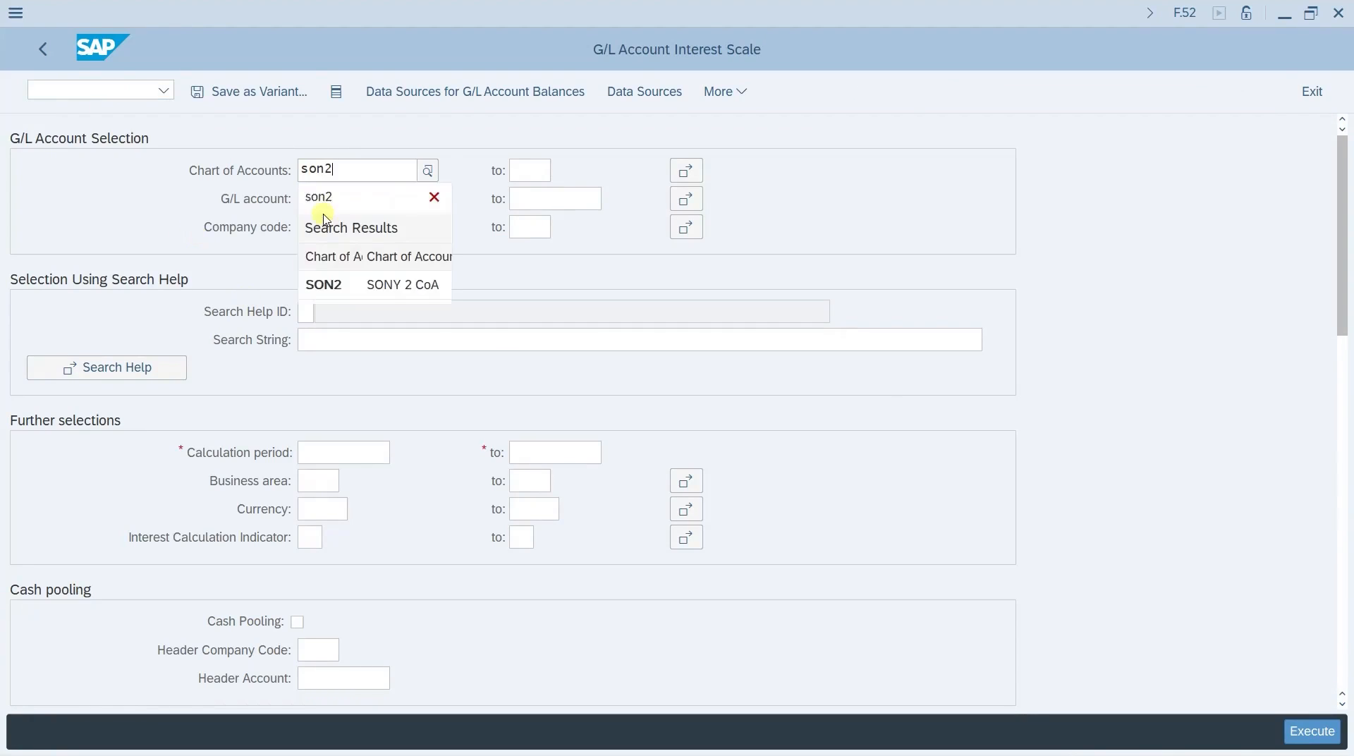
left_click(336, 204)
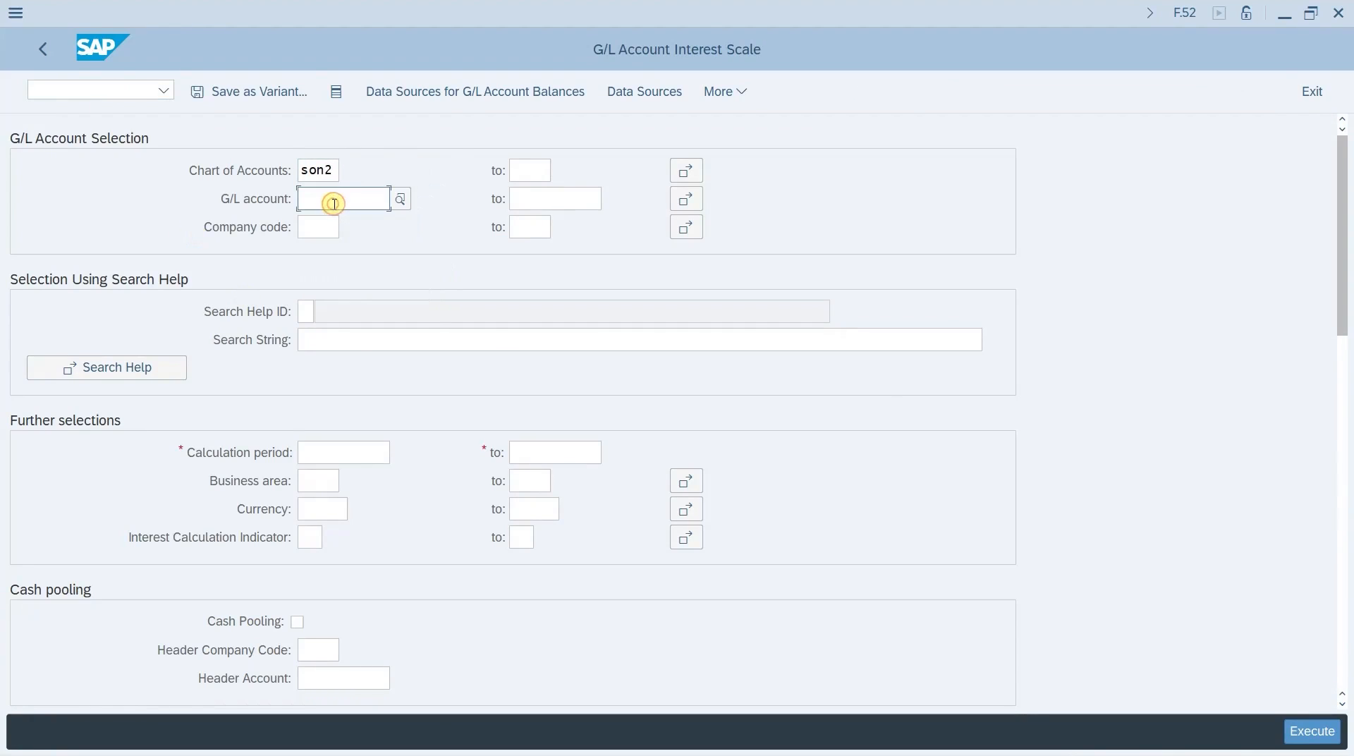
type("L0003")
left_click(319, 229)
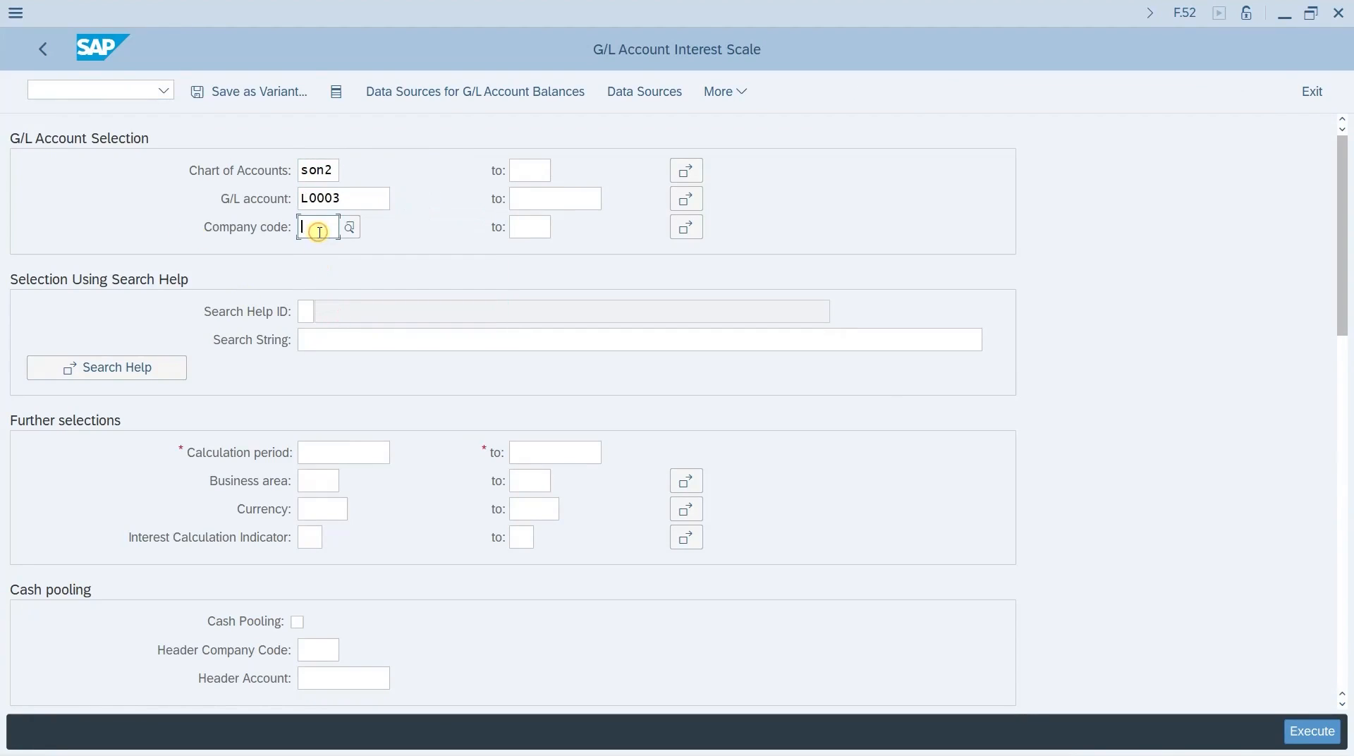
type("son2")
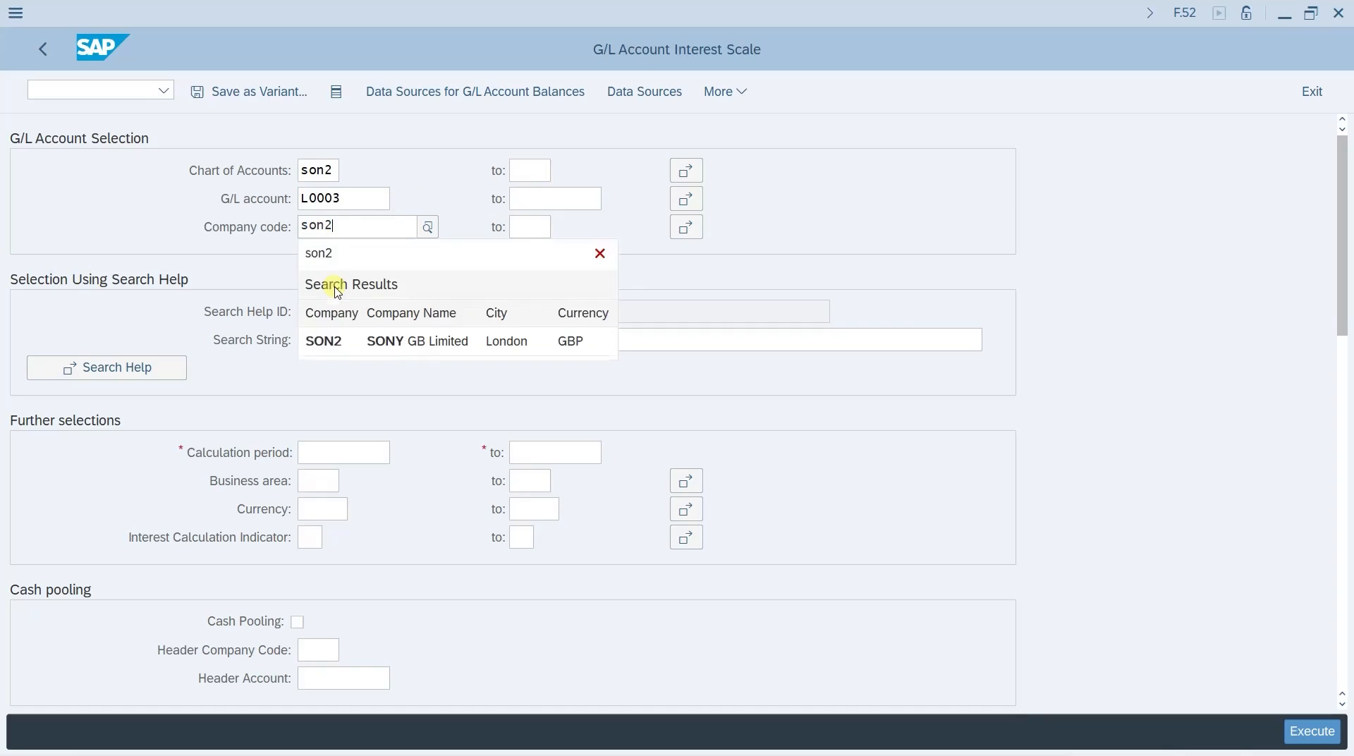
left_click(345, 354)
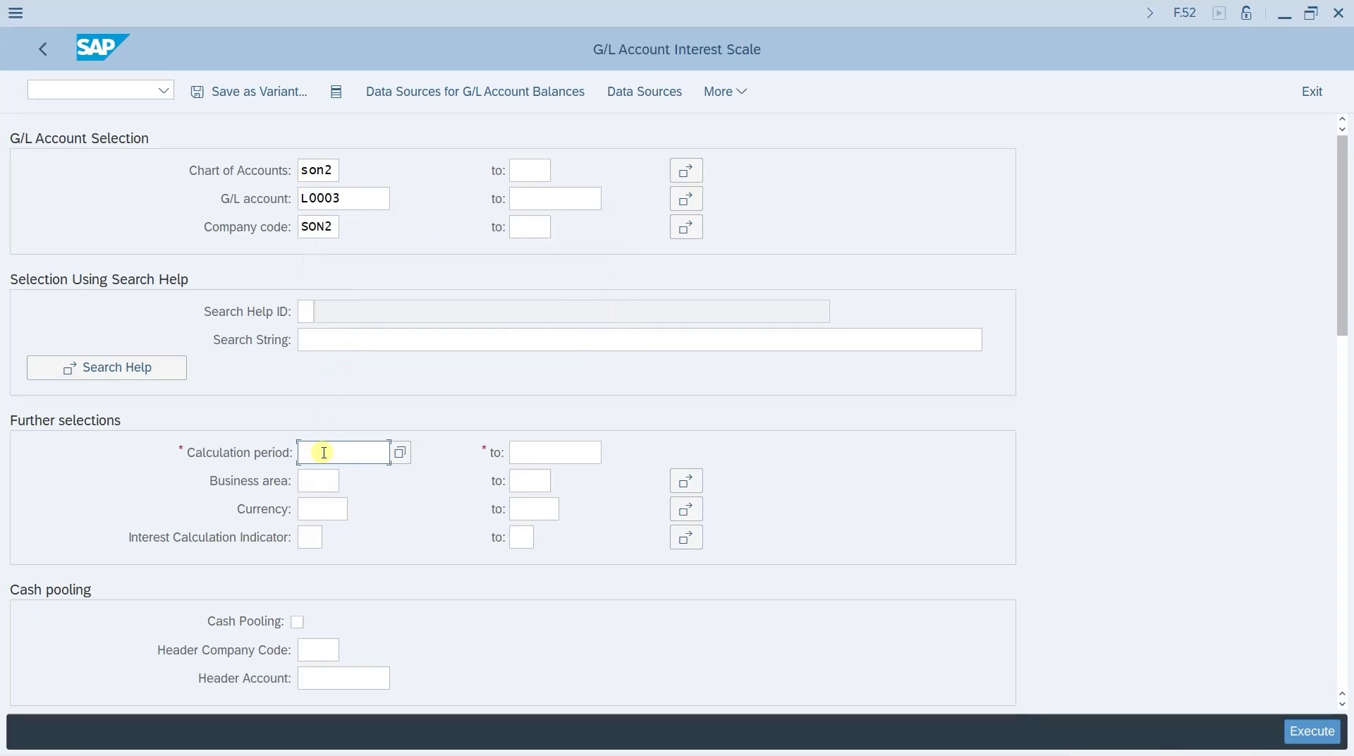
- Set the calculation period from 01.01.2022 to 31.01.2022
type("01012022")
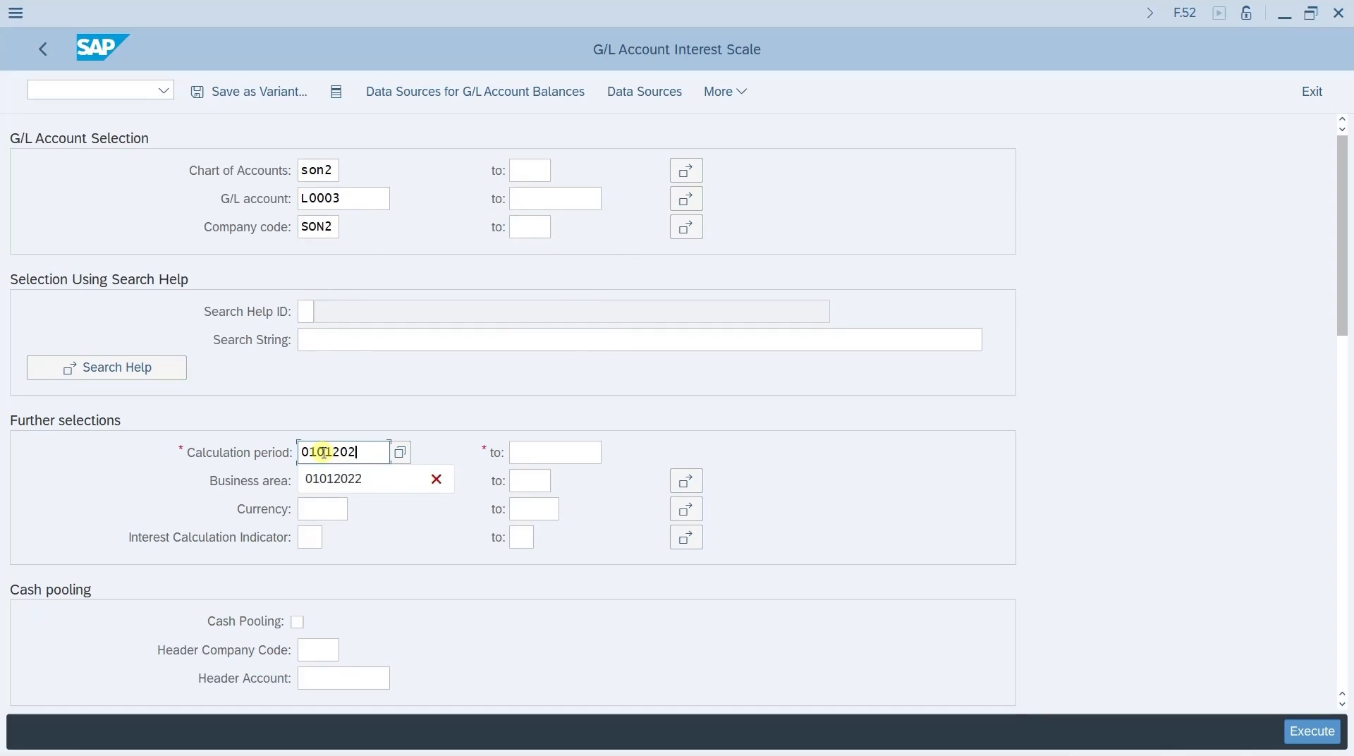
key("Tab")
type("3101")
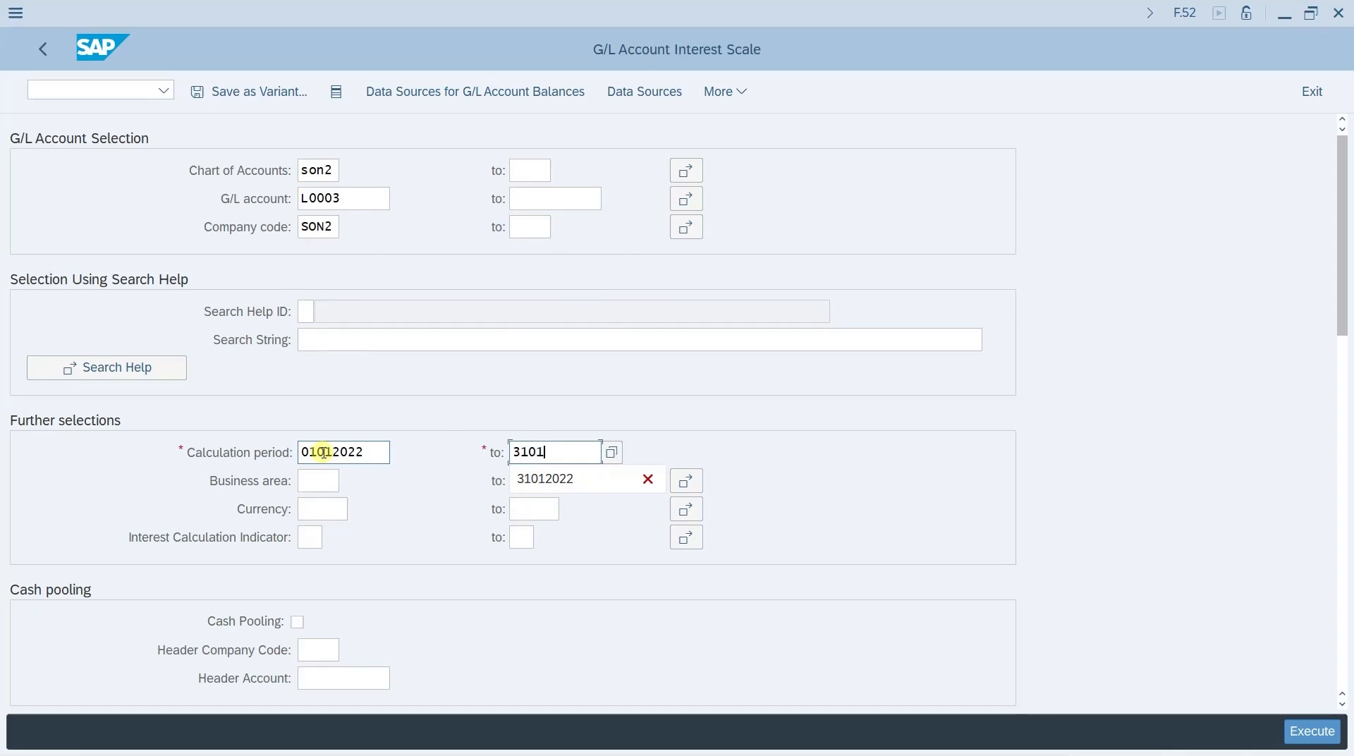
type("2022")
- Set the date of last interest run in the output control to 31.01.2022
scroll(348, 629, "down", 1)
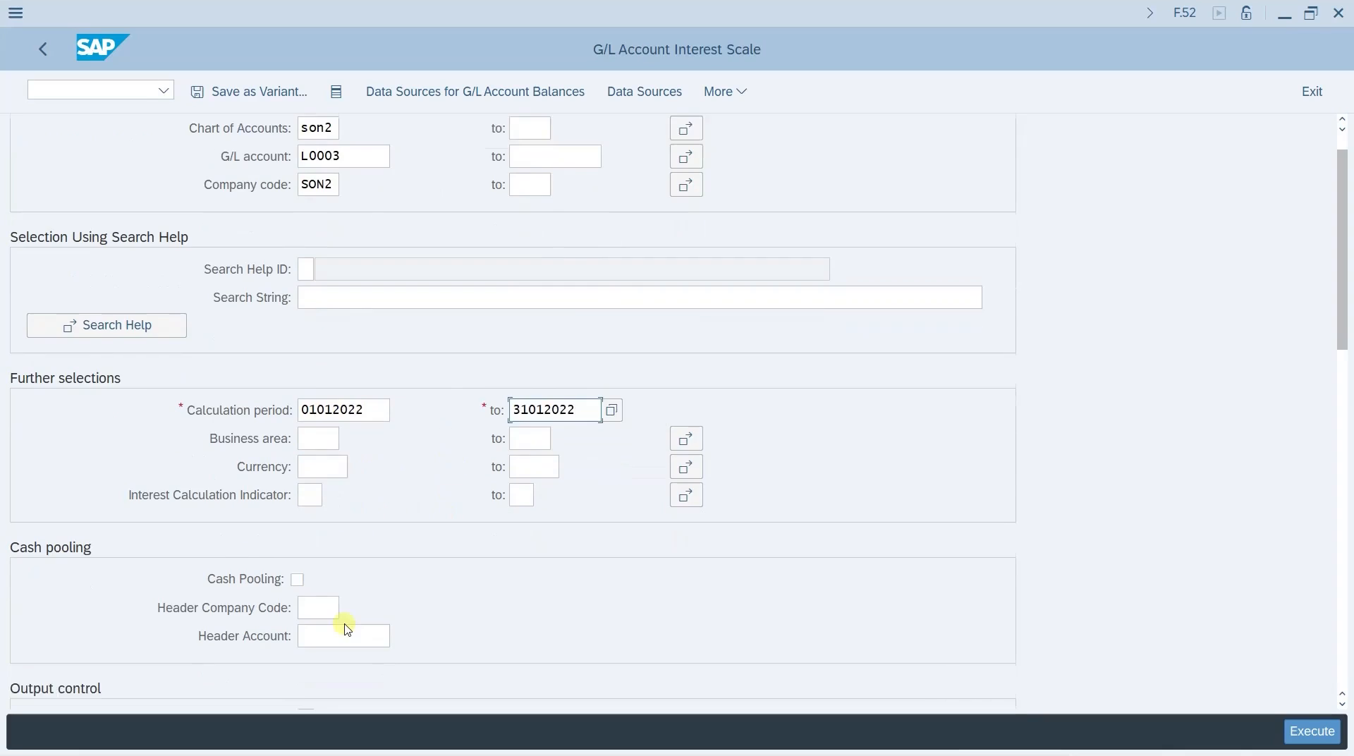
scroll(348, 630, "down", 5)
left_click(378, 547)
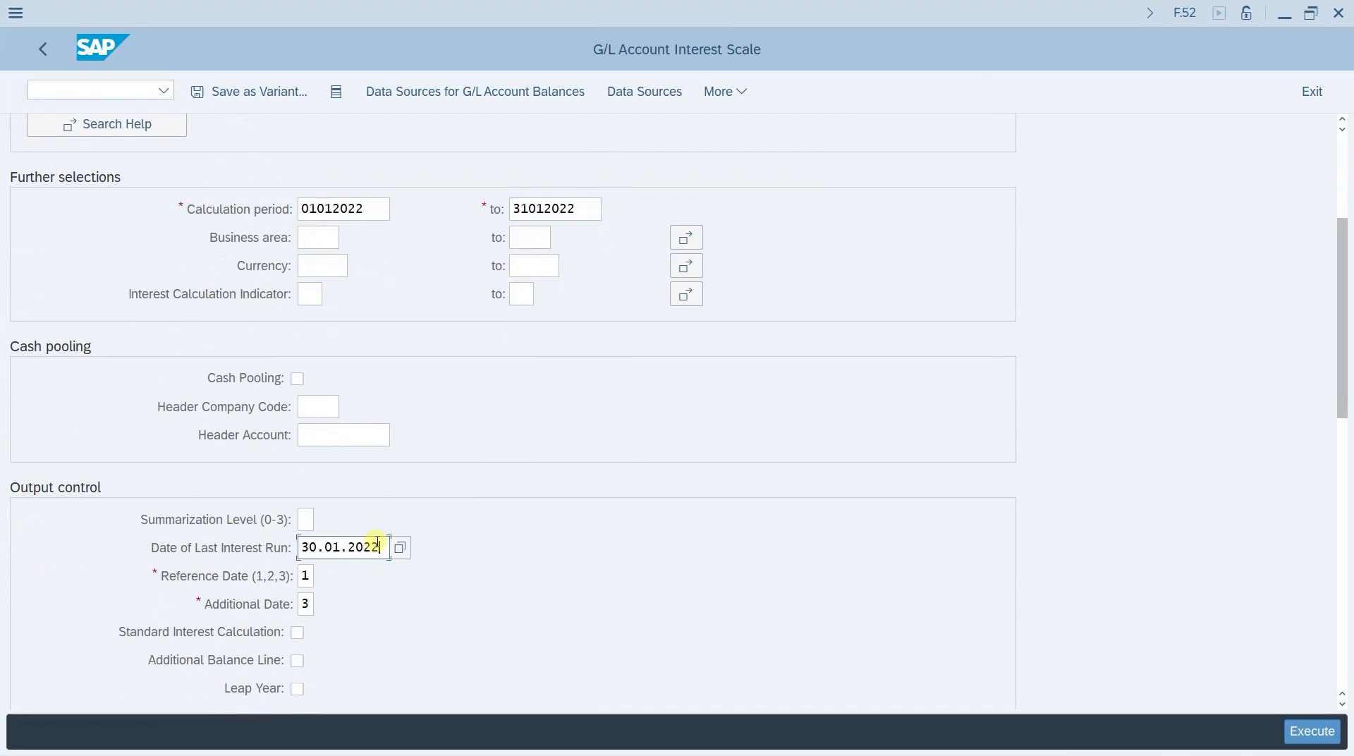
double_click(378, 547)
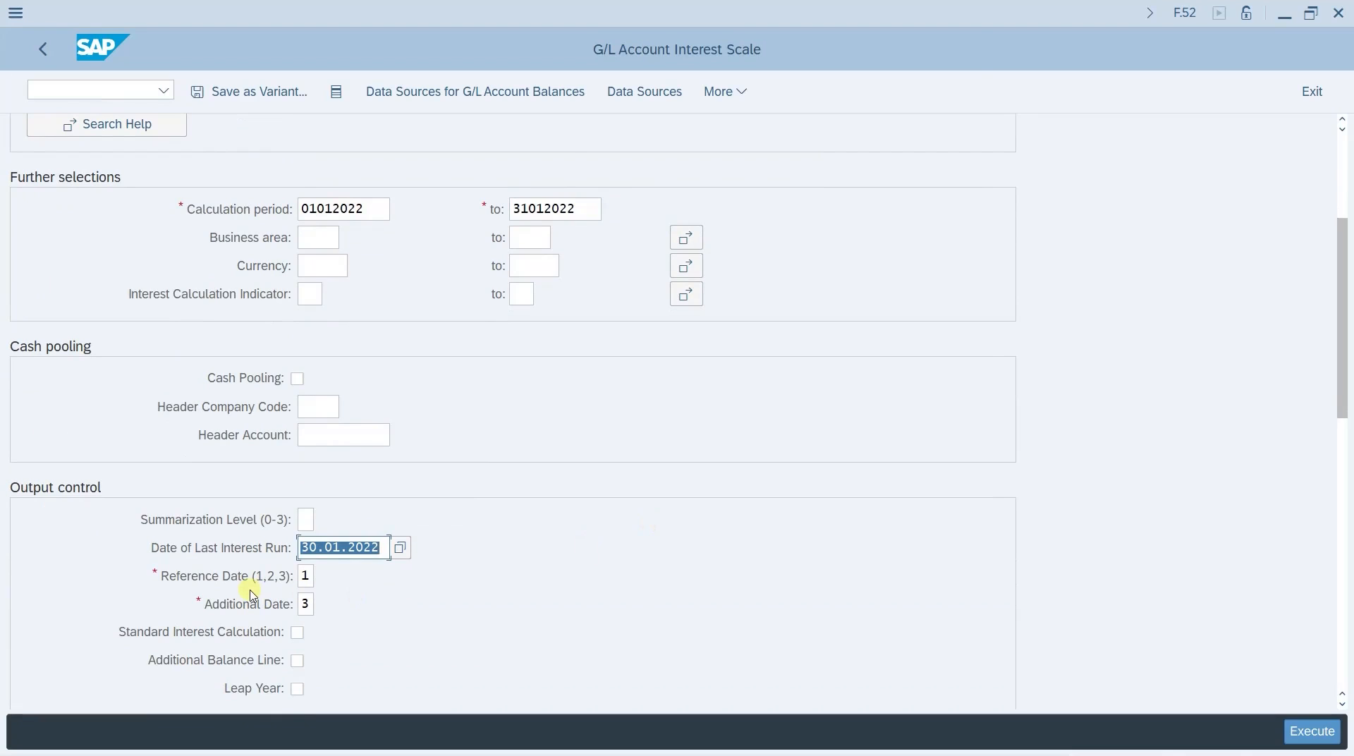
type("31012022")
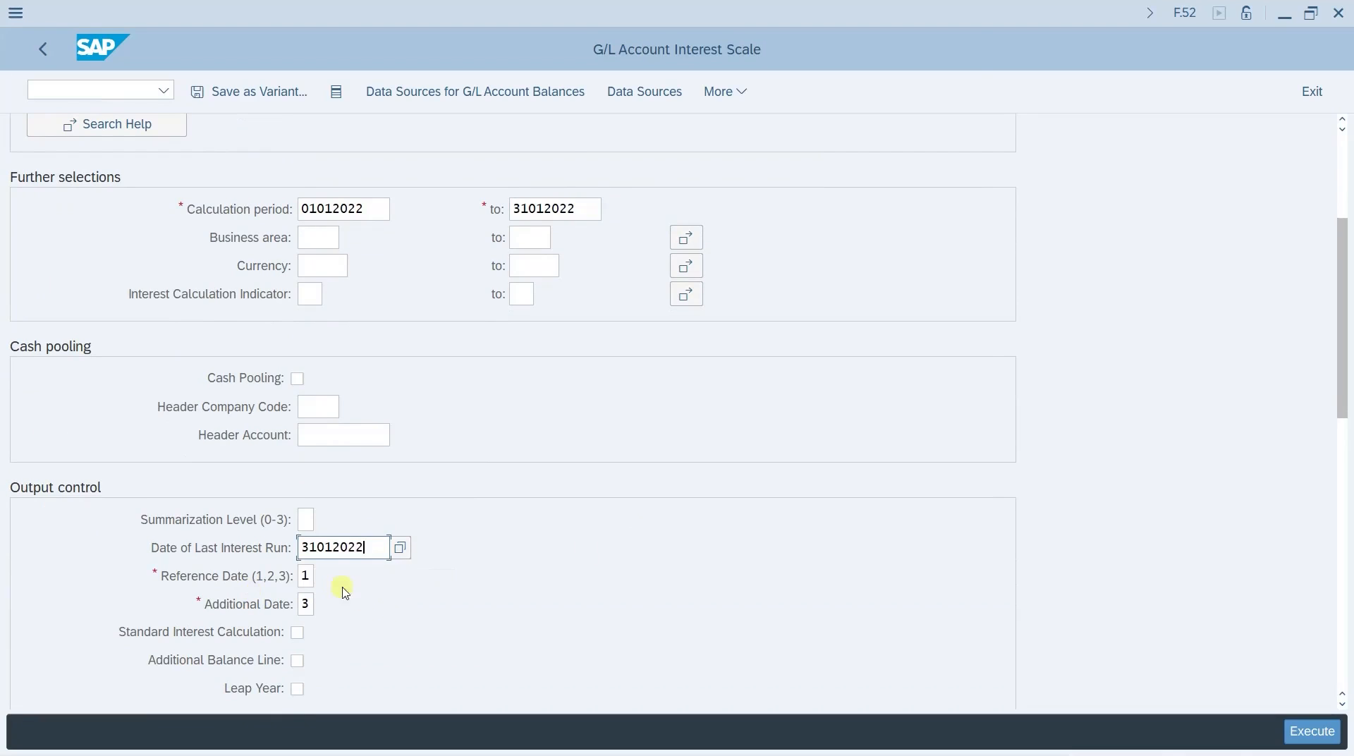
- Enable the additional log and execute the interest calculation without posting interest settlements
scroll(345, 594, "down", 10)
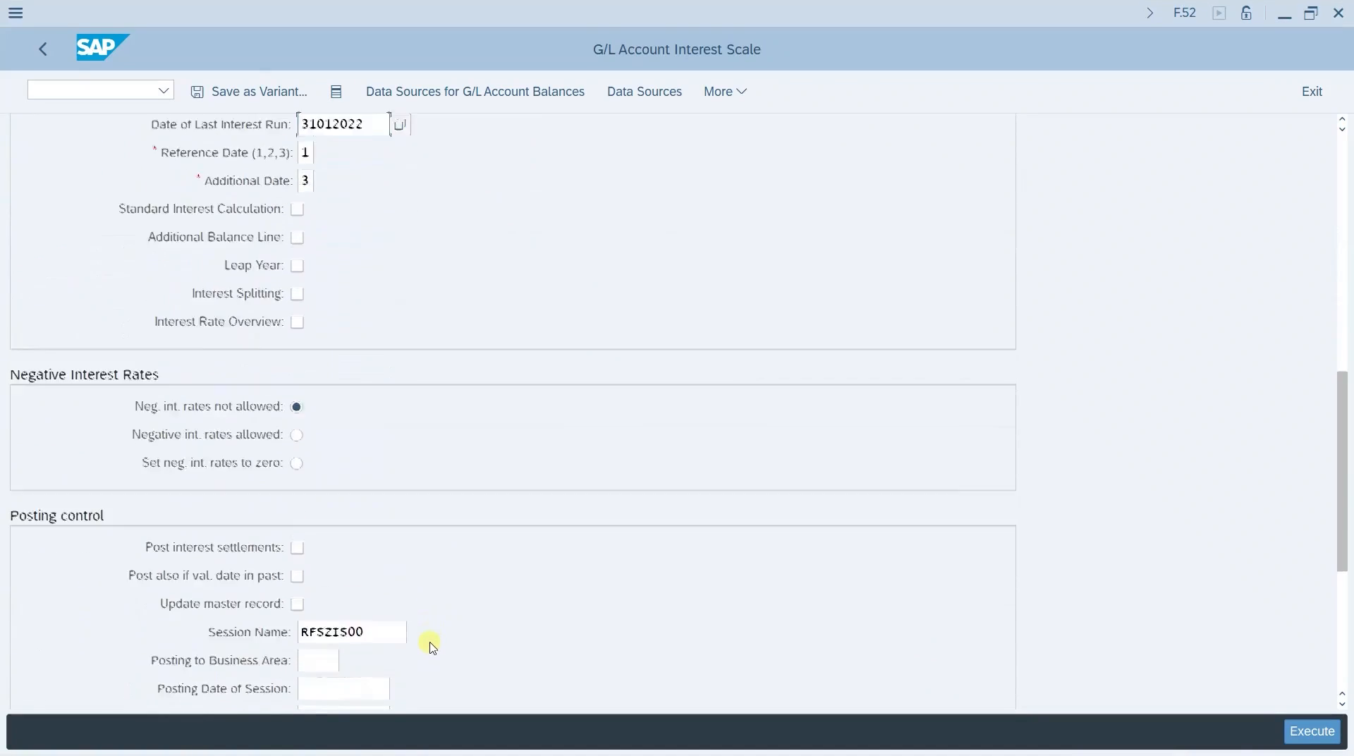
scroll(431, 643, "down", 5)
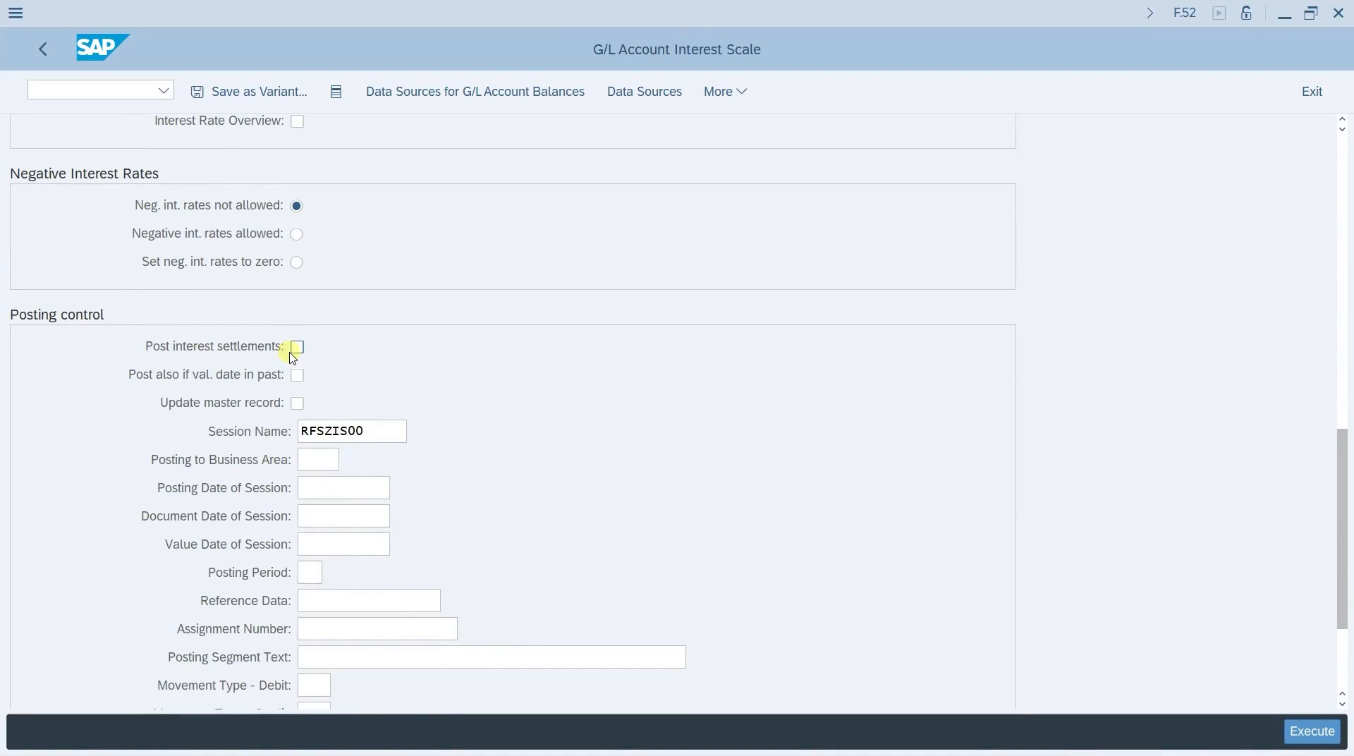
scroll(432, 499, "down", 4)
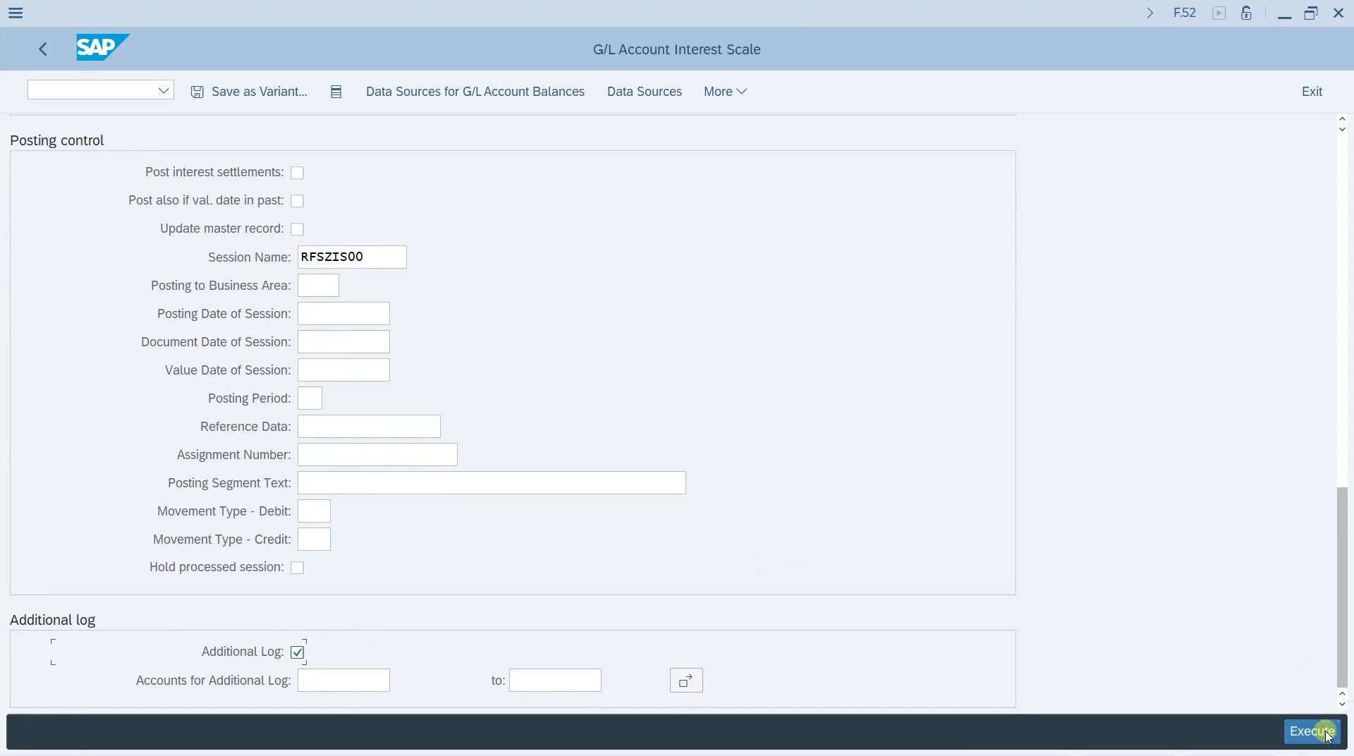
left_click(1291, 731)
- Examine the additional log and the interest scale for the loan account, including the documents, interest rate and calculated interest
scroll(182, 387, "down", 1)
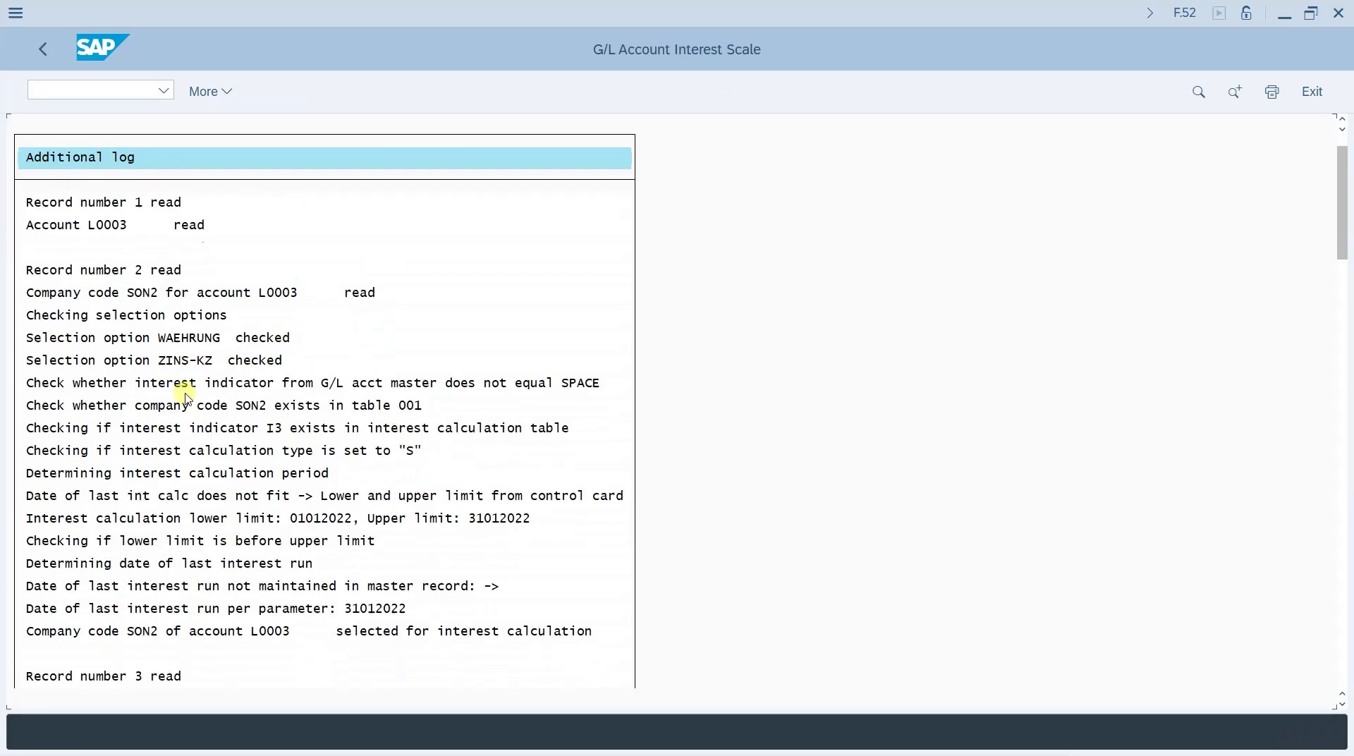
left_click(185, 386)
scroll(186, 399, "down", 3)
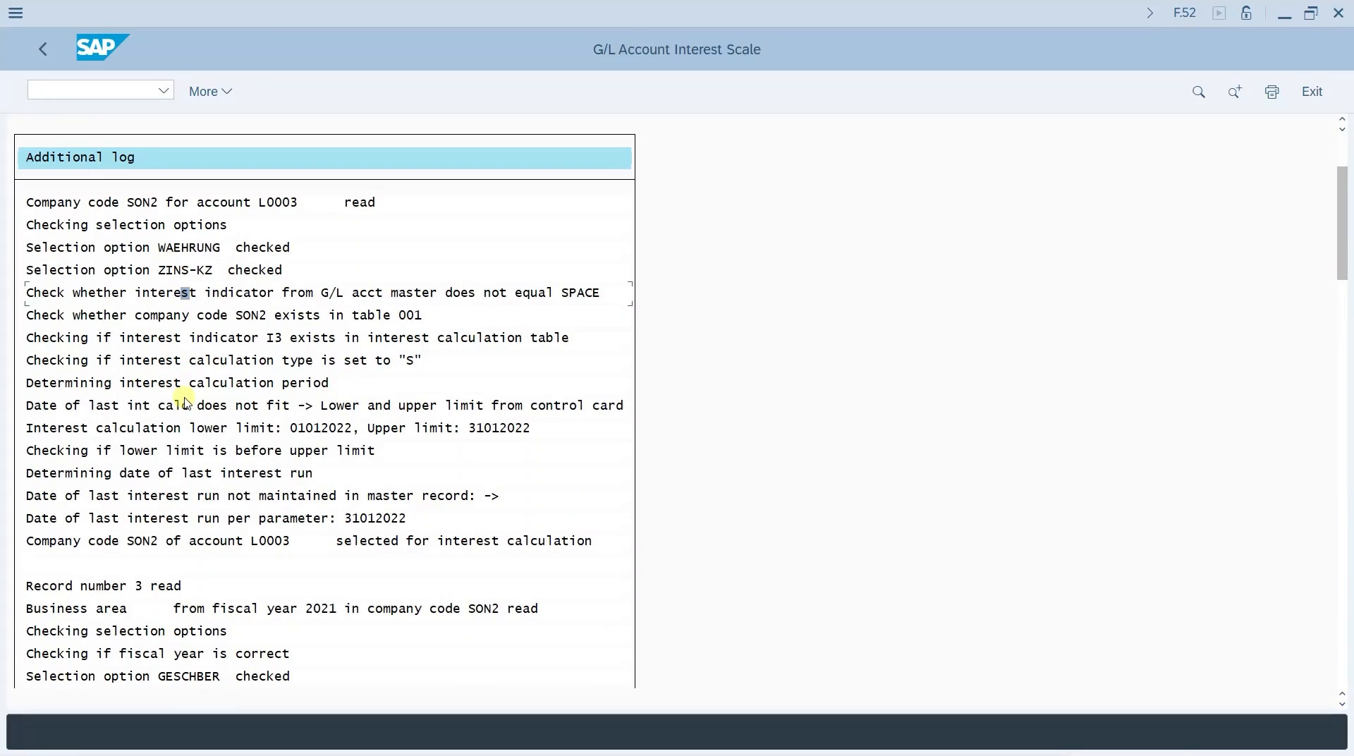
scroll(184, 403, "down", 20)
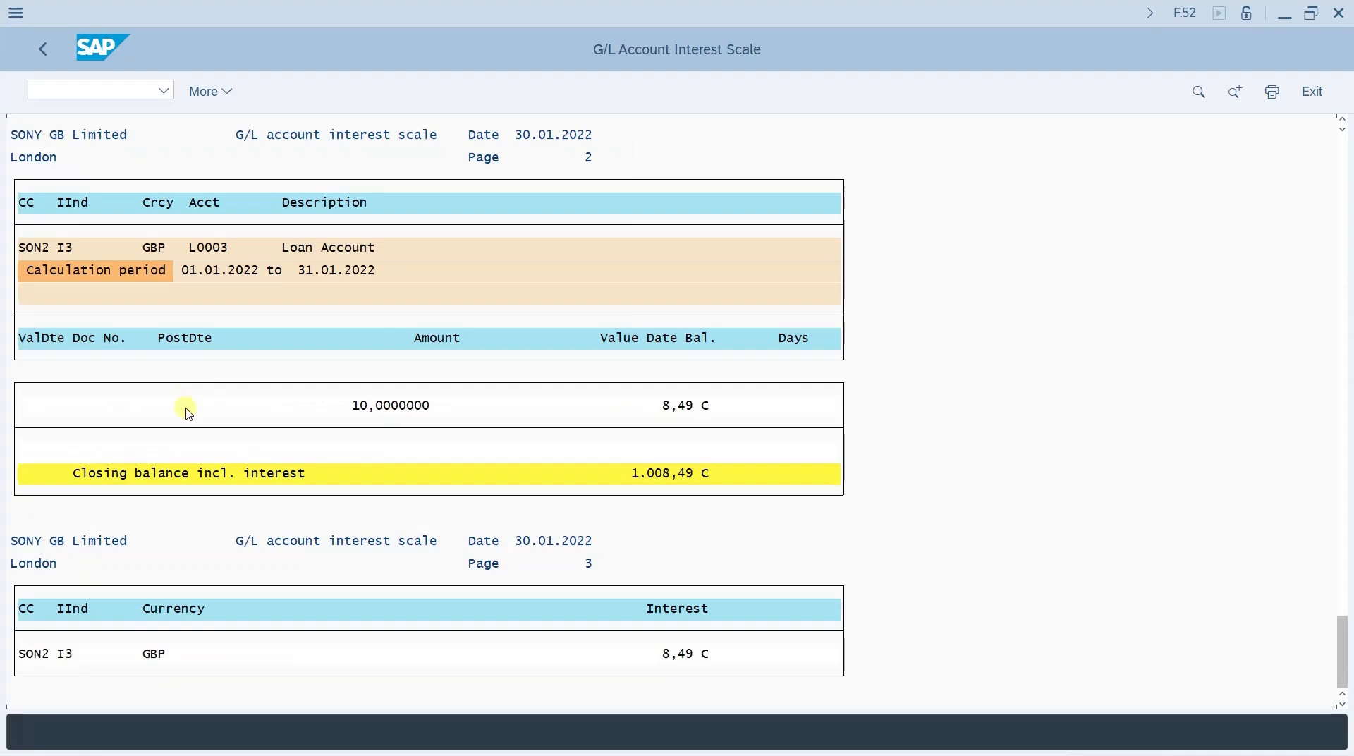
scroll(200, 414, "up", 4)
scroll(210, 415, "up", 15)
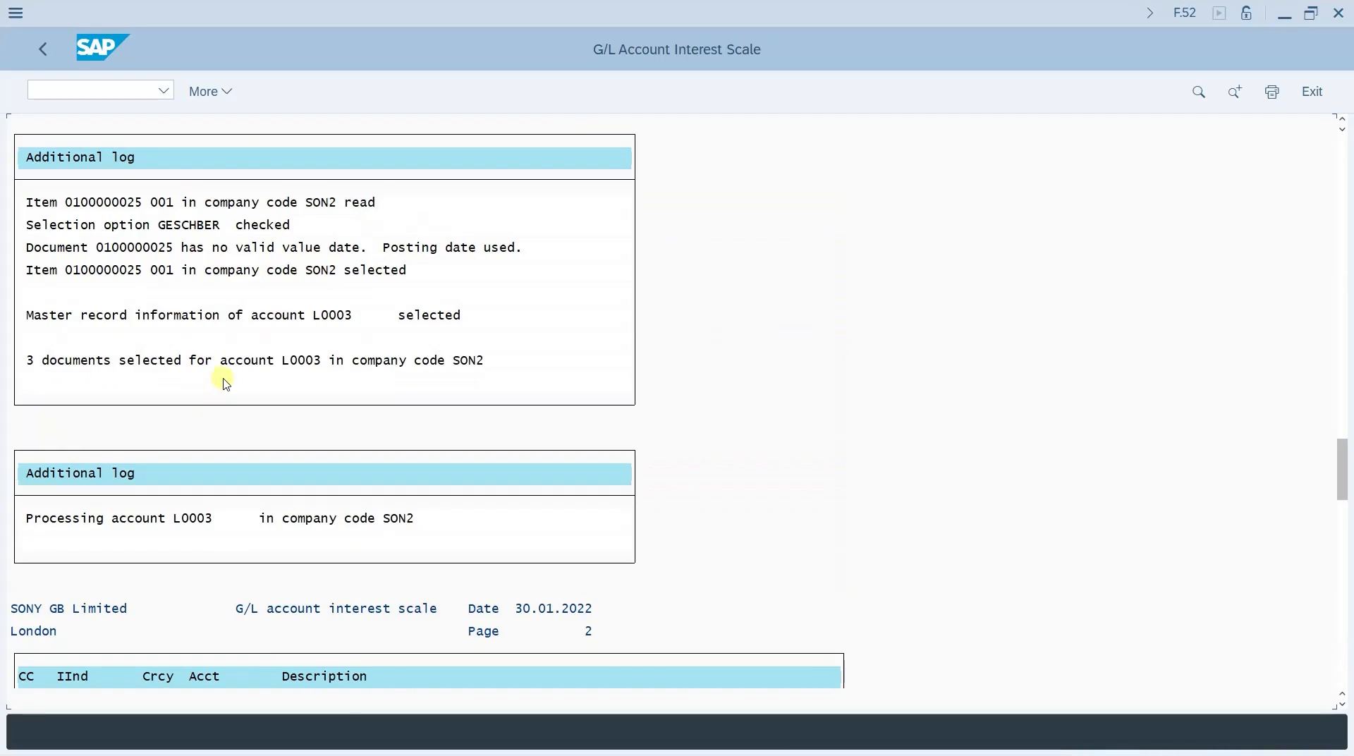
scroll(318, 466, "down", 7)
scroll(324, 487, "down", 16)
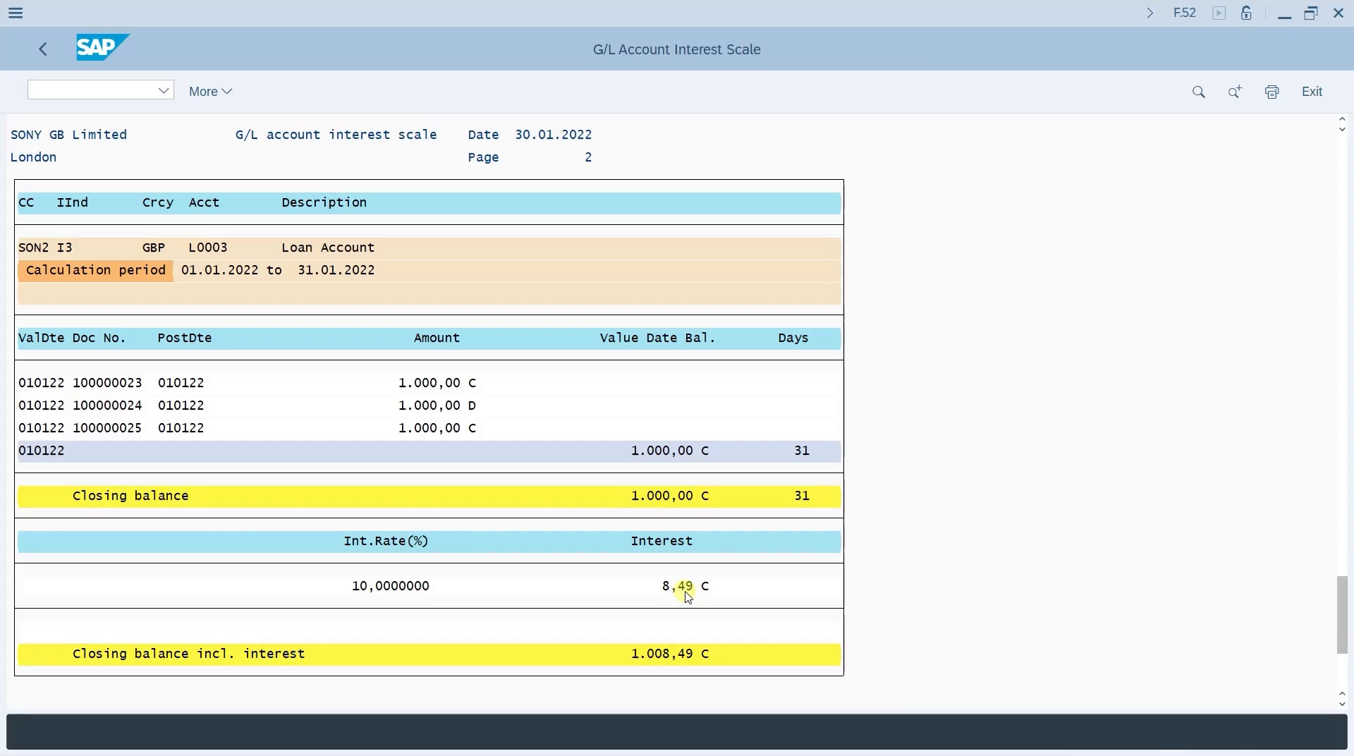
- Return to the selection screen, enable posting of interest settlements and execute the interest calculation again
key("F3")
scroll(381, 536, "down", 5)
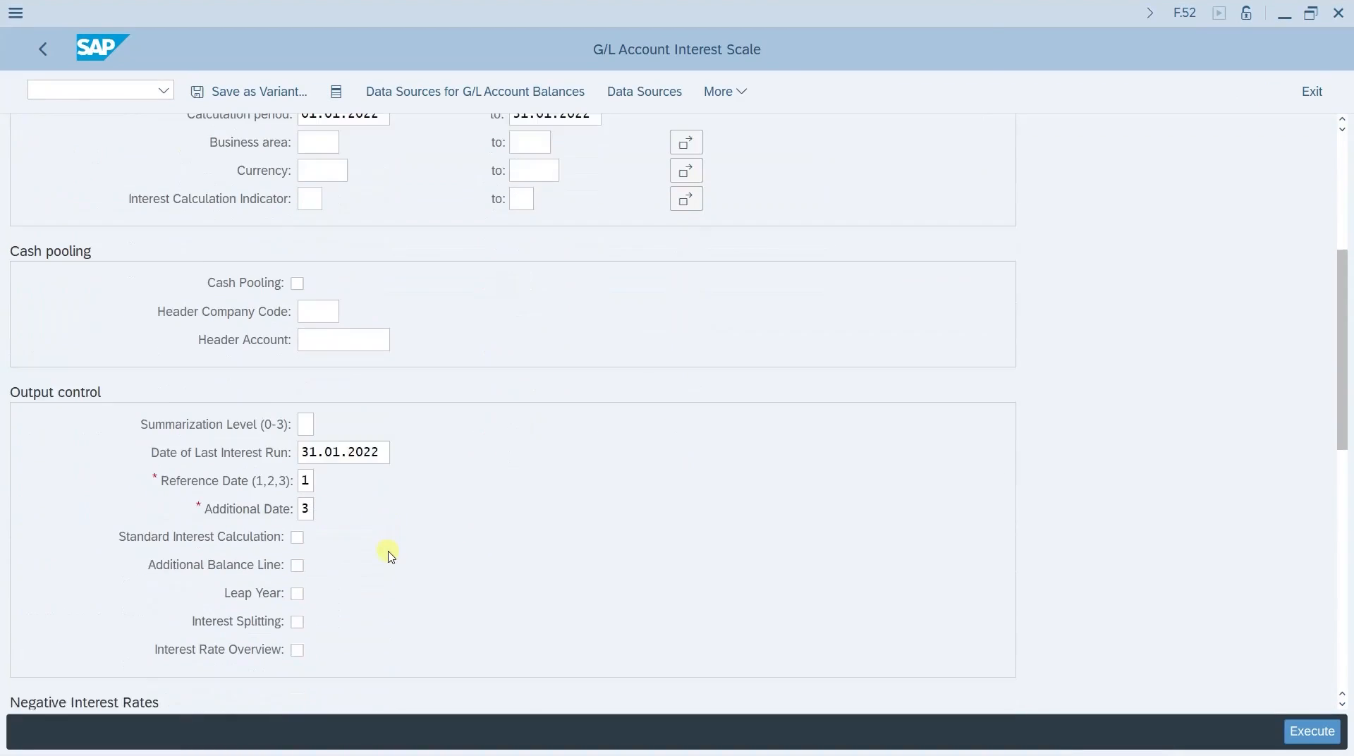
scroll(388, 554, "down", 5)
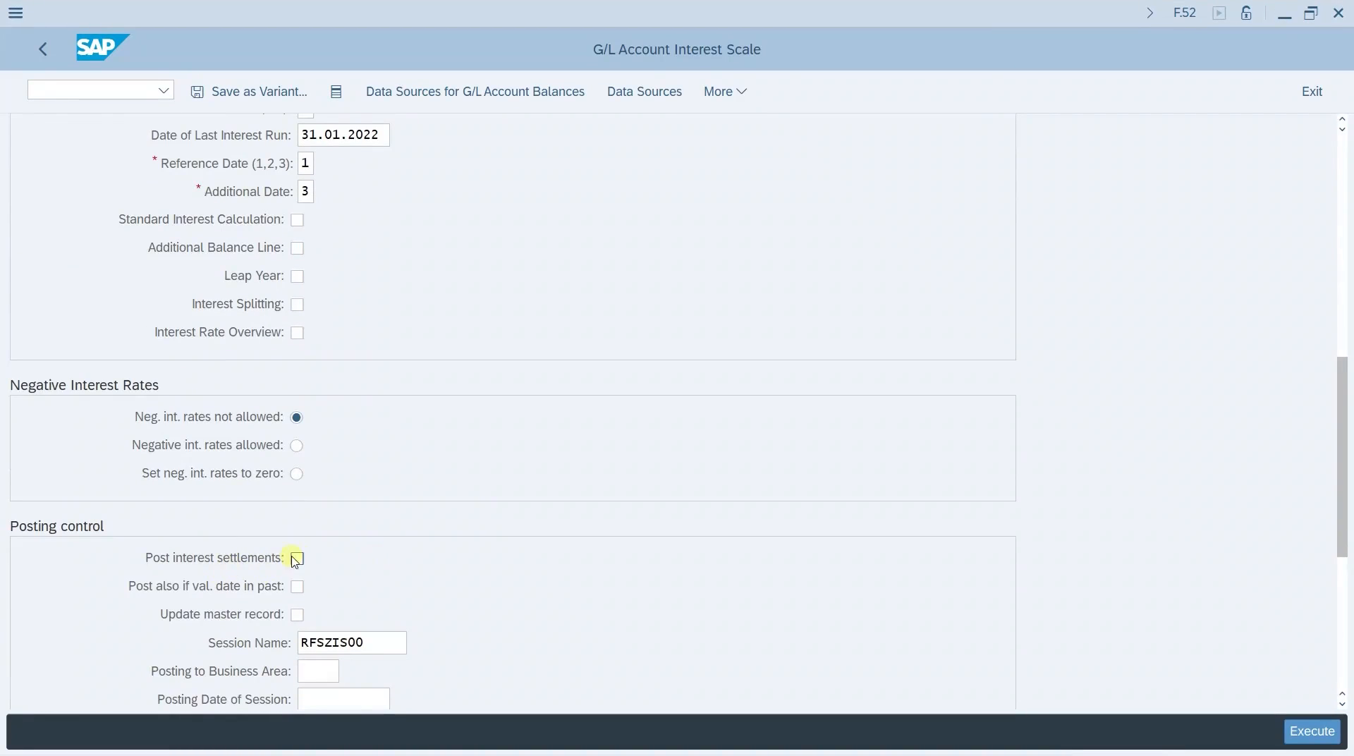
left_click(295, 559)
left_click(1316, 733)
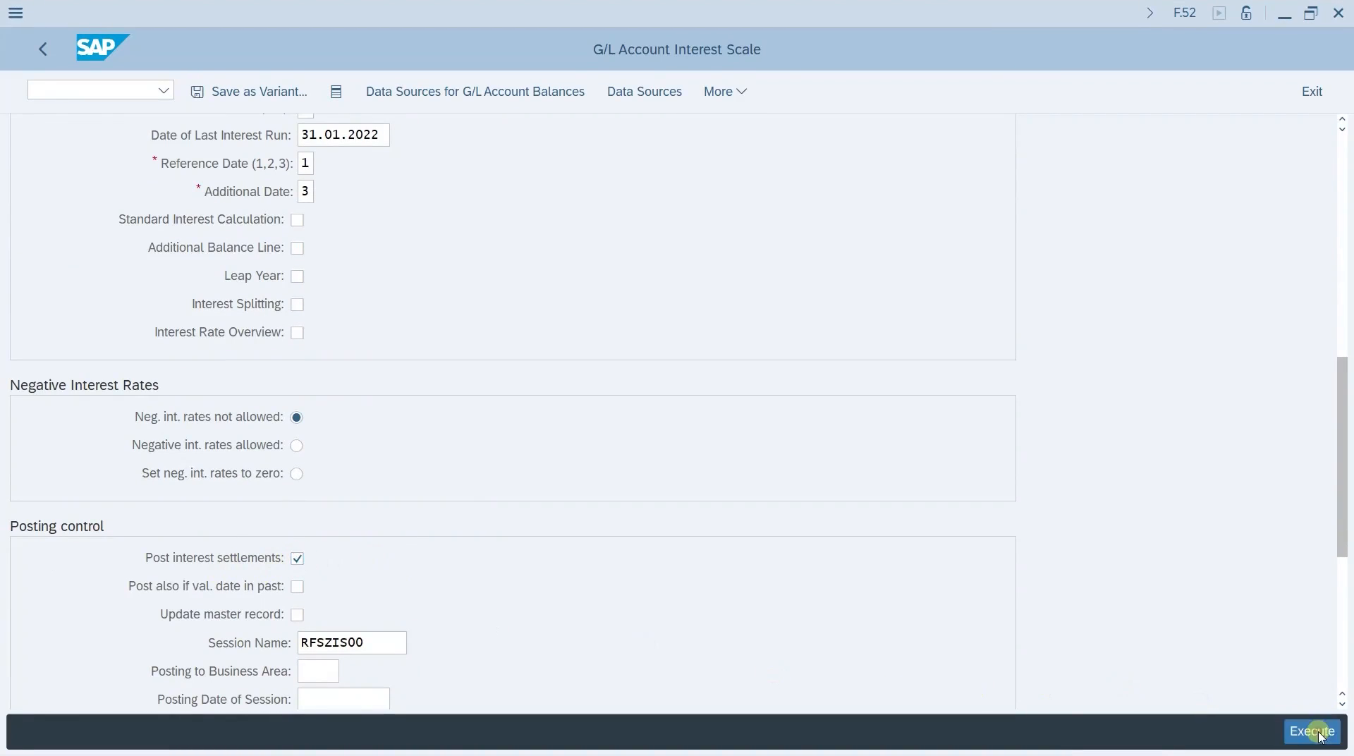
- Copy the batch input session name RFSZIS00 from the end of the G/L account interest scale
scroll(550, 446, "down", 5)
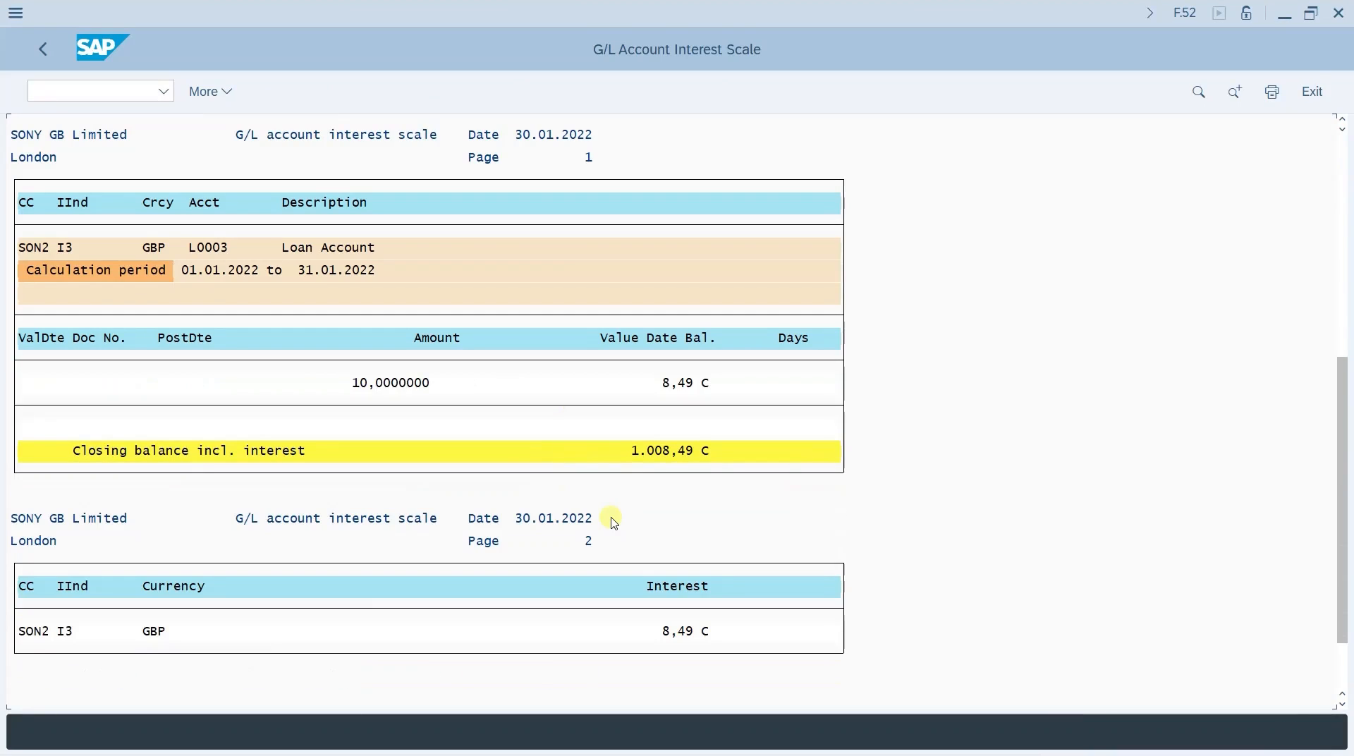
scroll(613, 523, "down", 3)
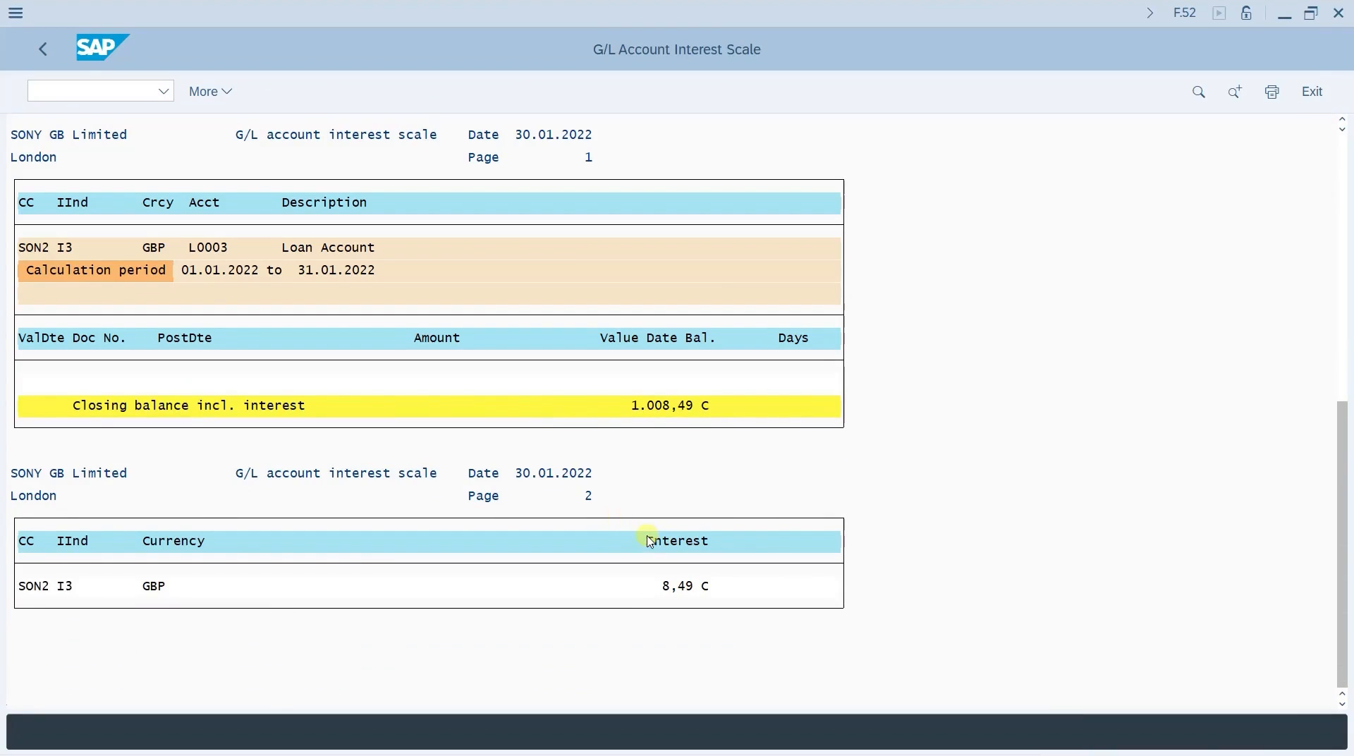
left_click_drag(238, 676, 299, 683)
key("ctrl+c")
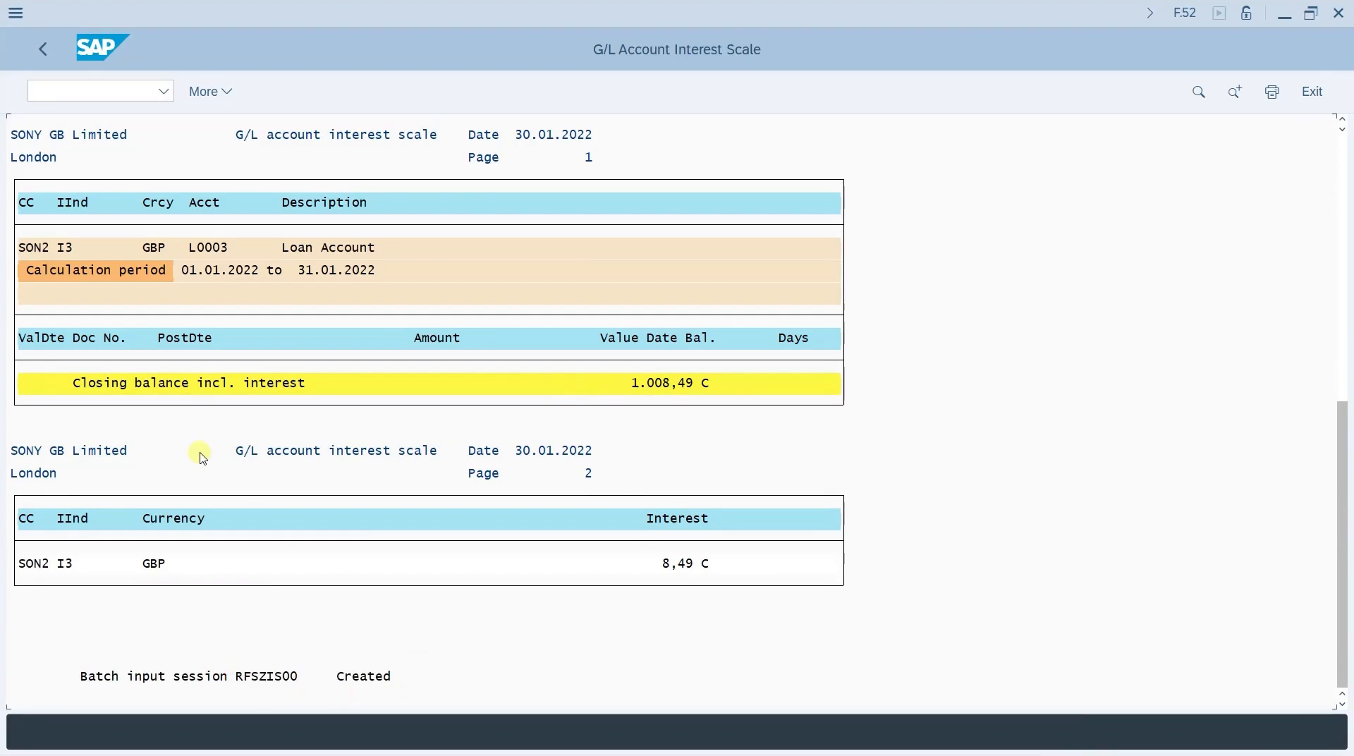
- Open transaction SM35 and start processing the newest RFSZIS00 batch input session
type("sm")
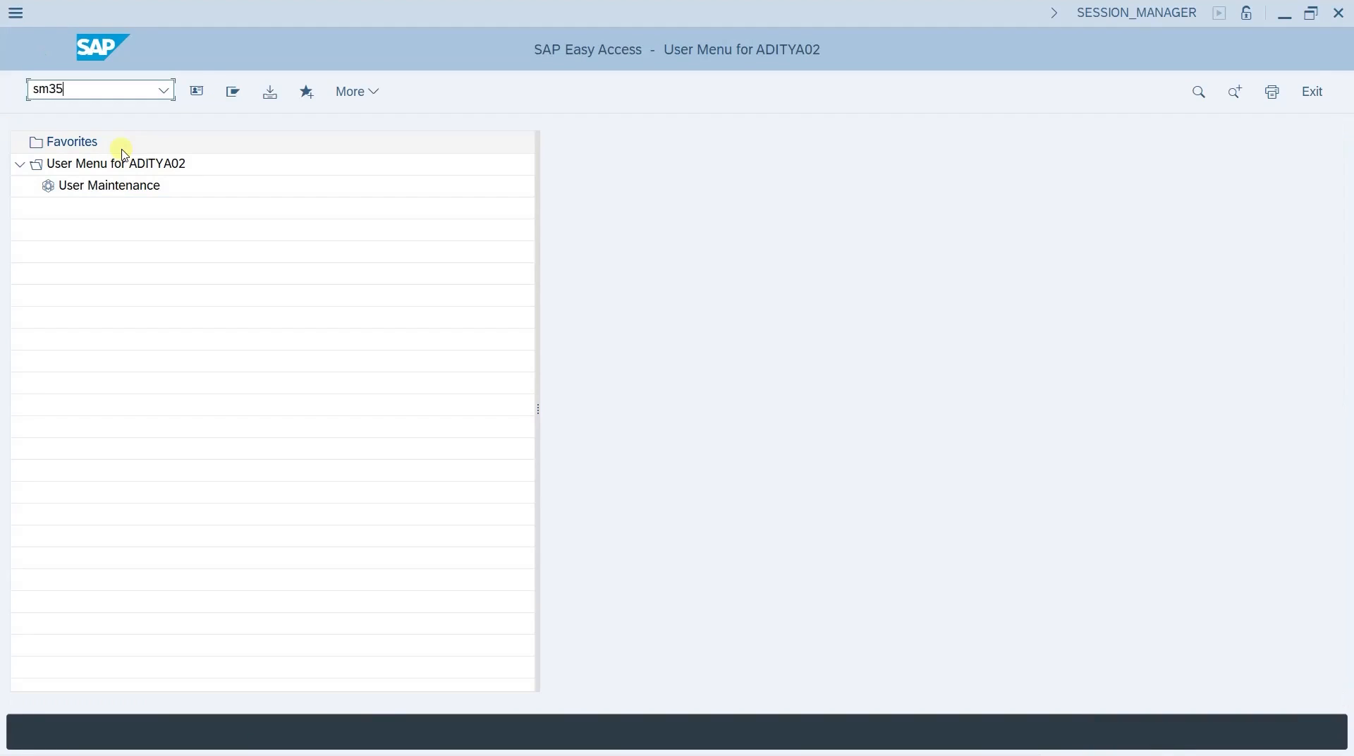
type("35")
key("Return")
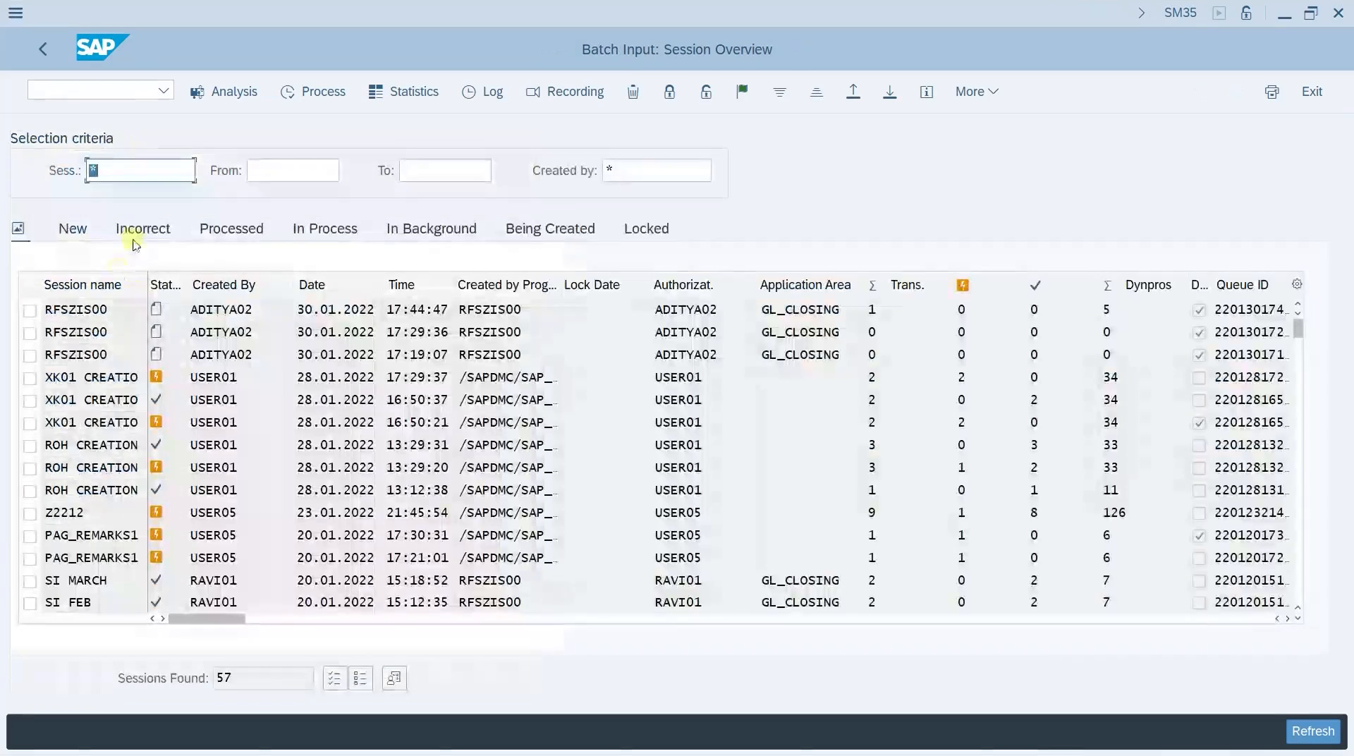
left_click(31, 312)
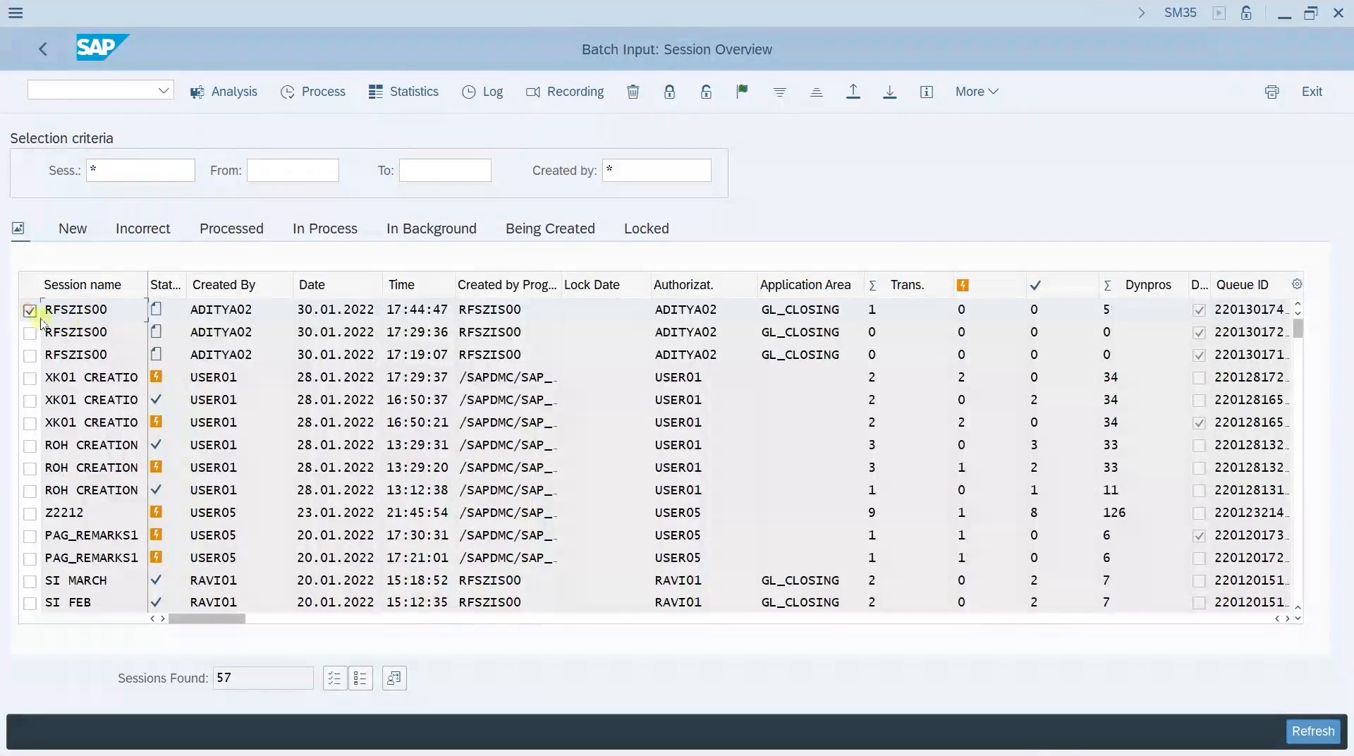
left_click(315, 92)
left_click(592, 579)
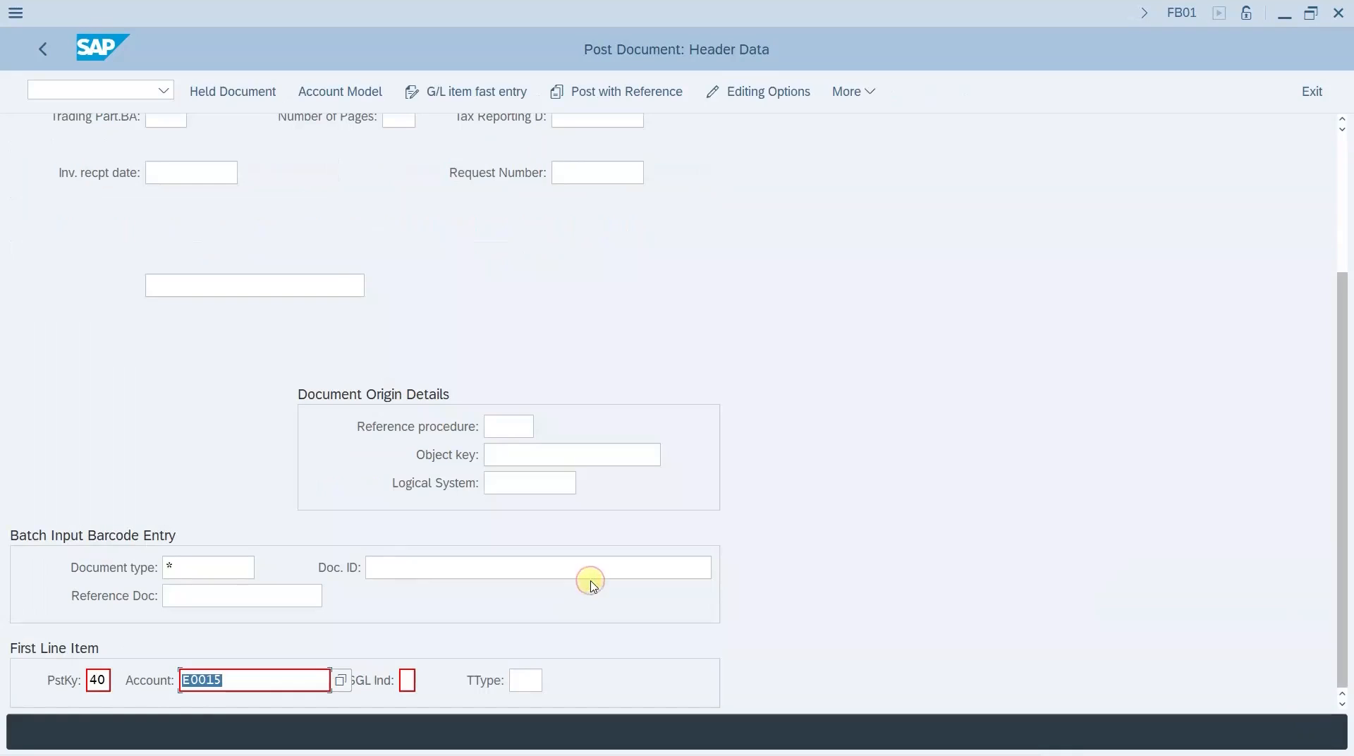
- Run the session's interest posting through the document header, the Loan Interest Paid and loan account line items and the coding block
left_click(255, 680)
key("Return")
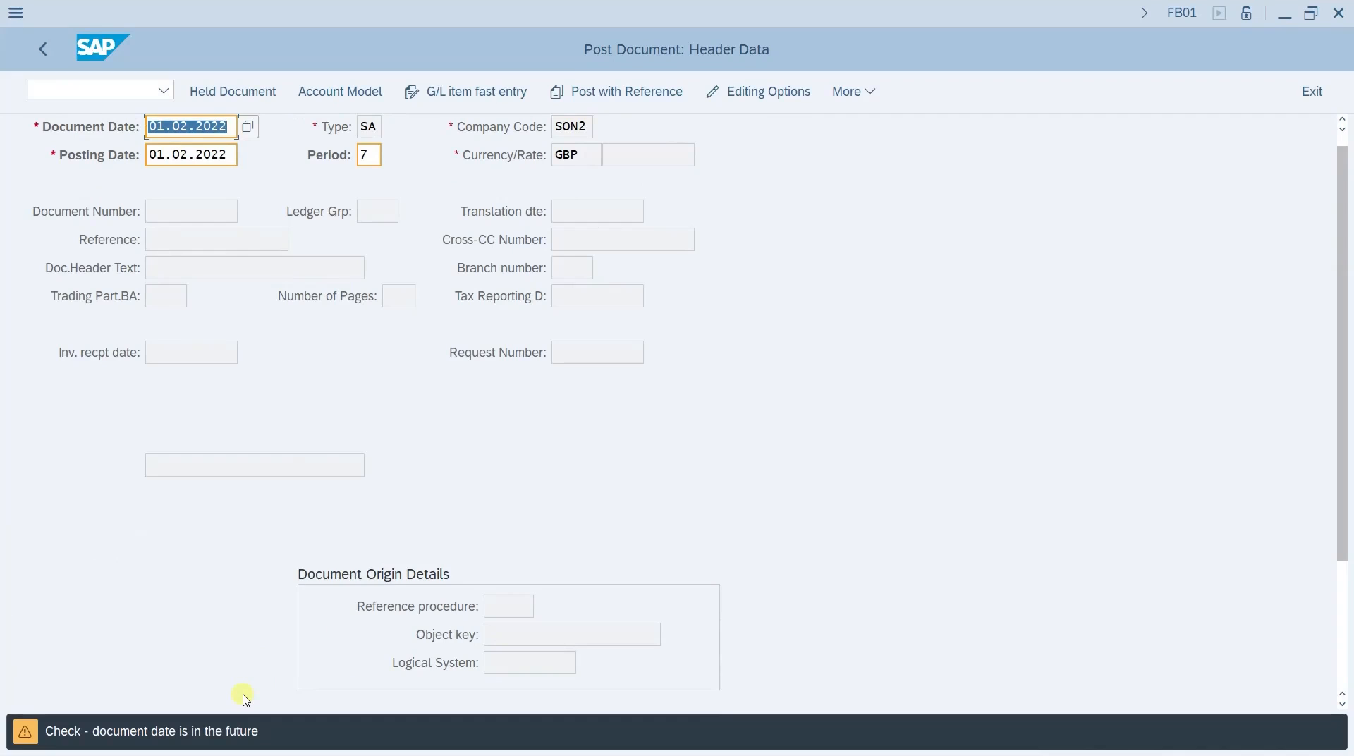
key("Return")
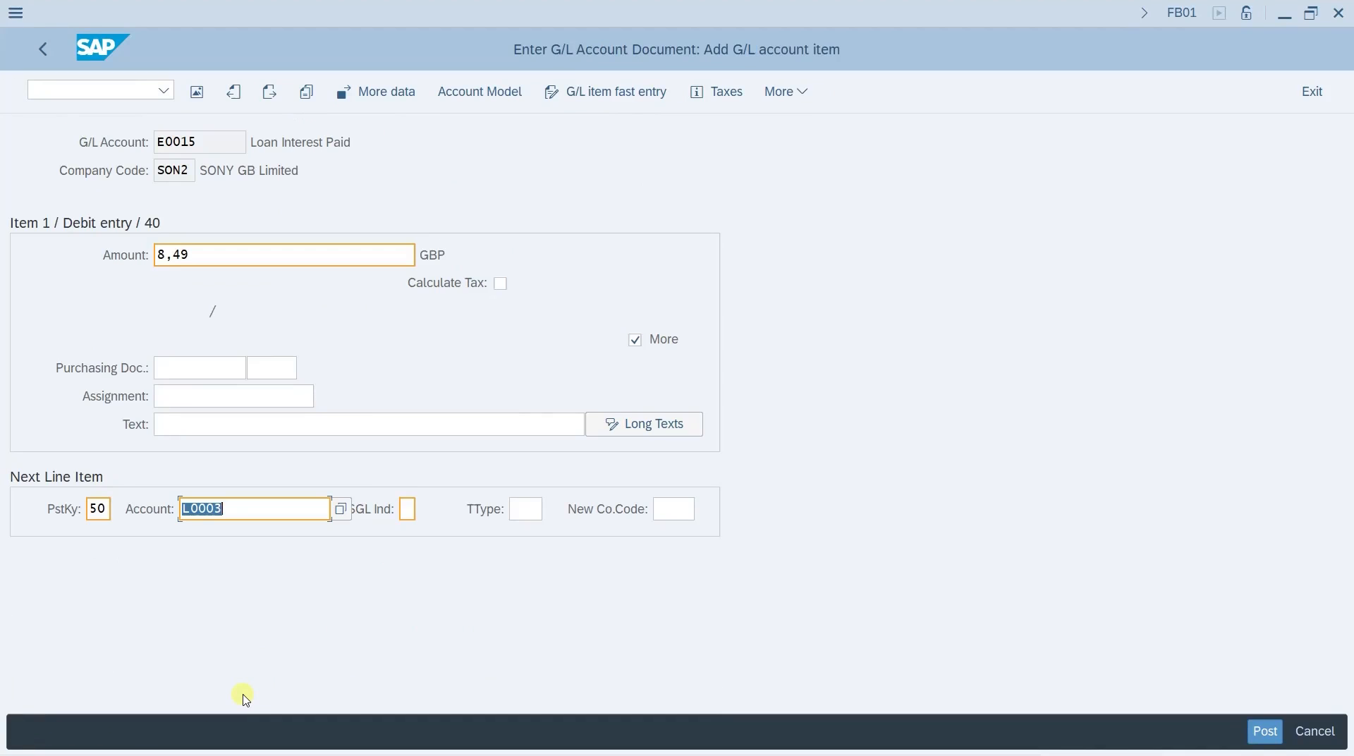
key("Return")
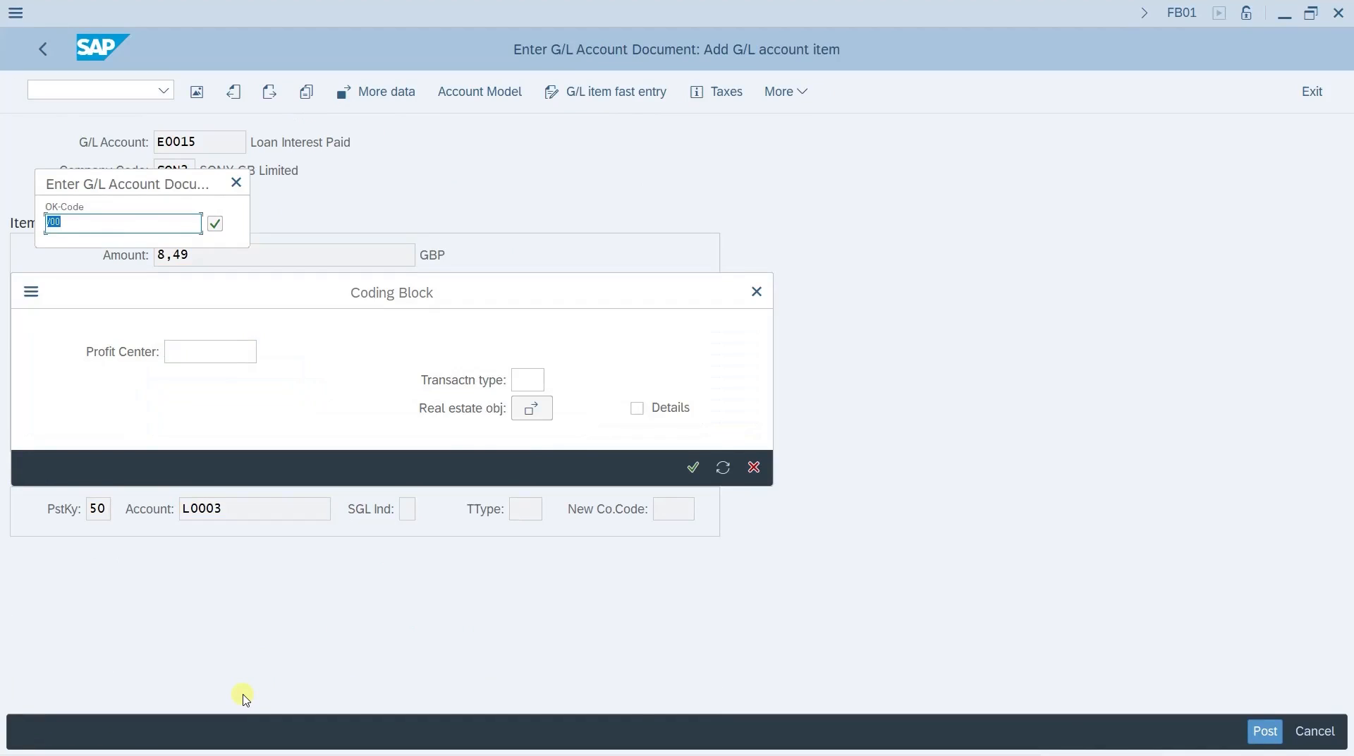
left_click(435, 699)
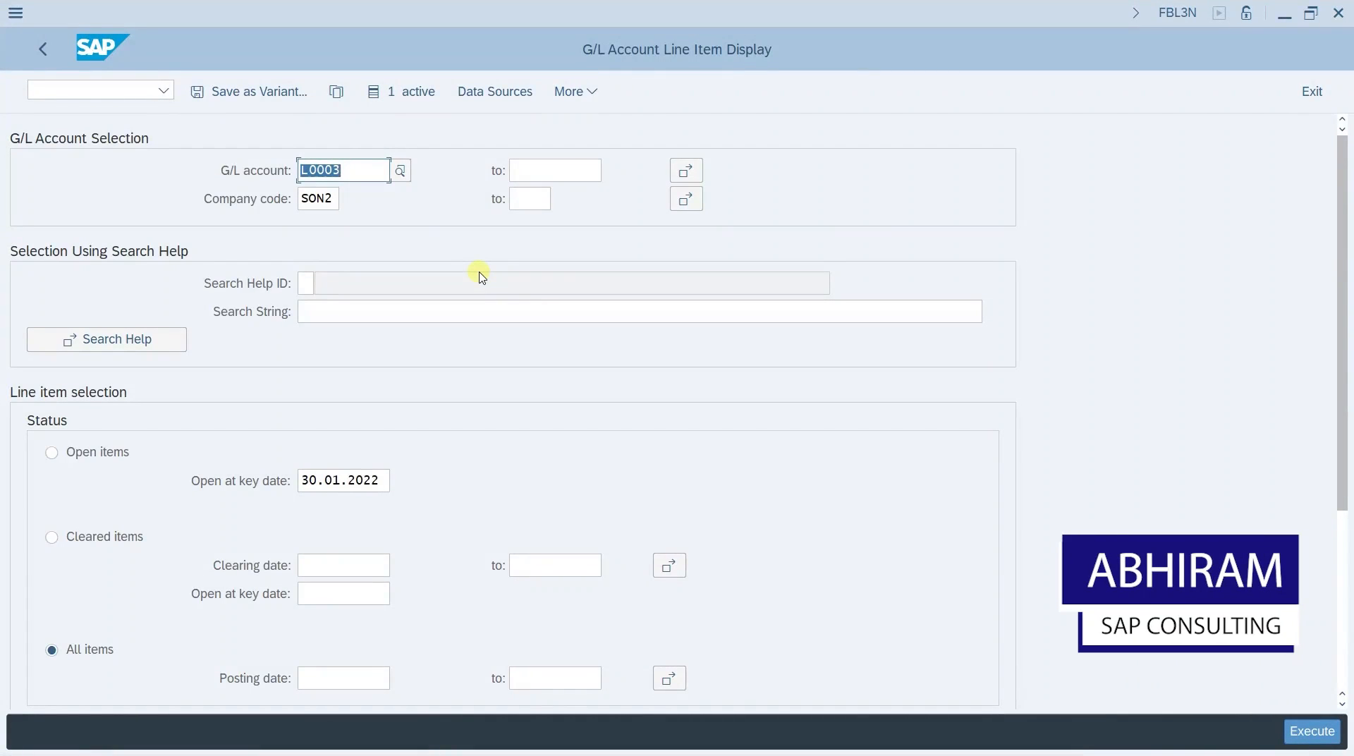
- Display all line items of G/L account L0003 in company code SON2 and examine their dates, document numbers, amounts and total
key("F8")
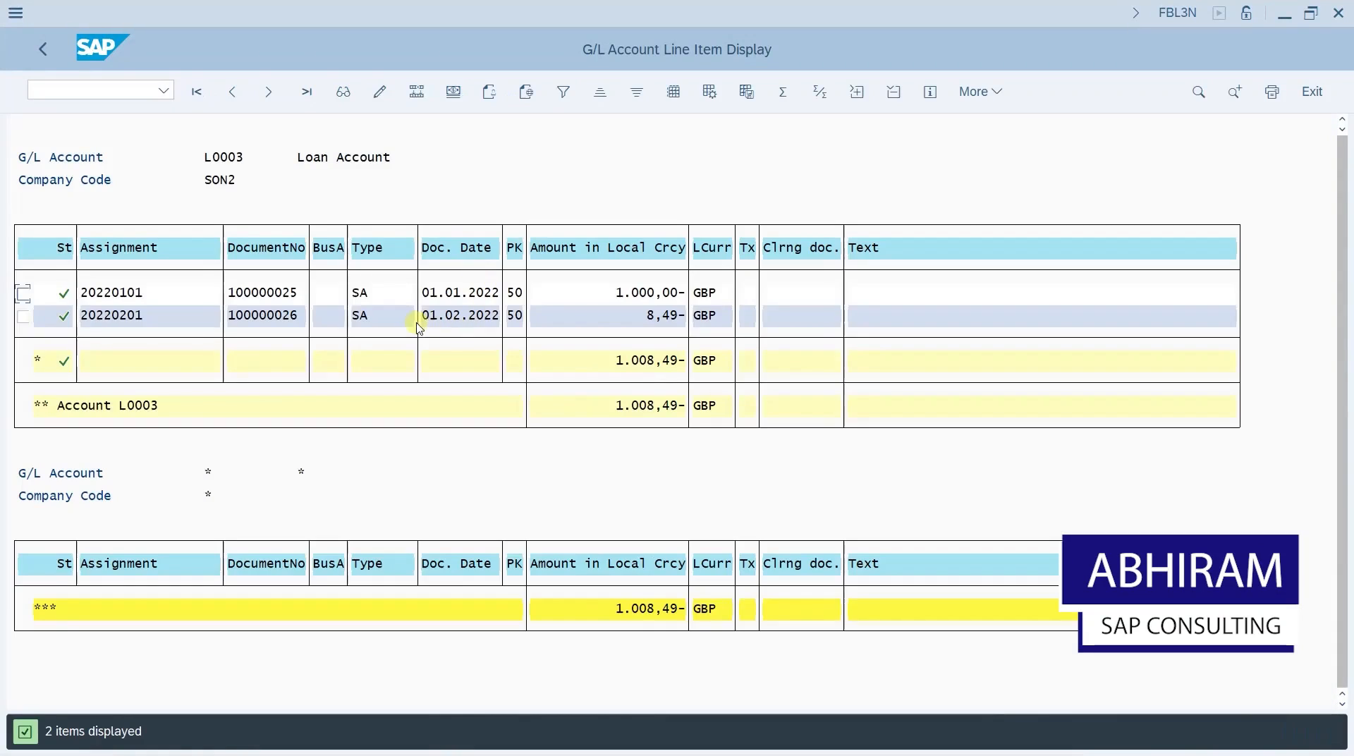
left_click(457, 292)
left_click_drag(608, 292, 678, 291)
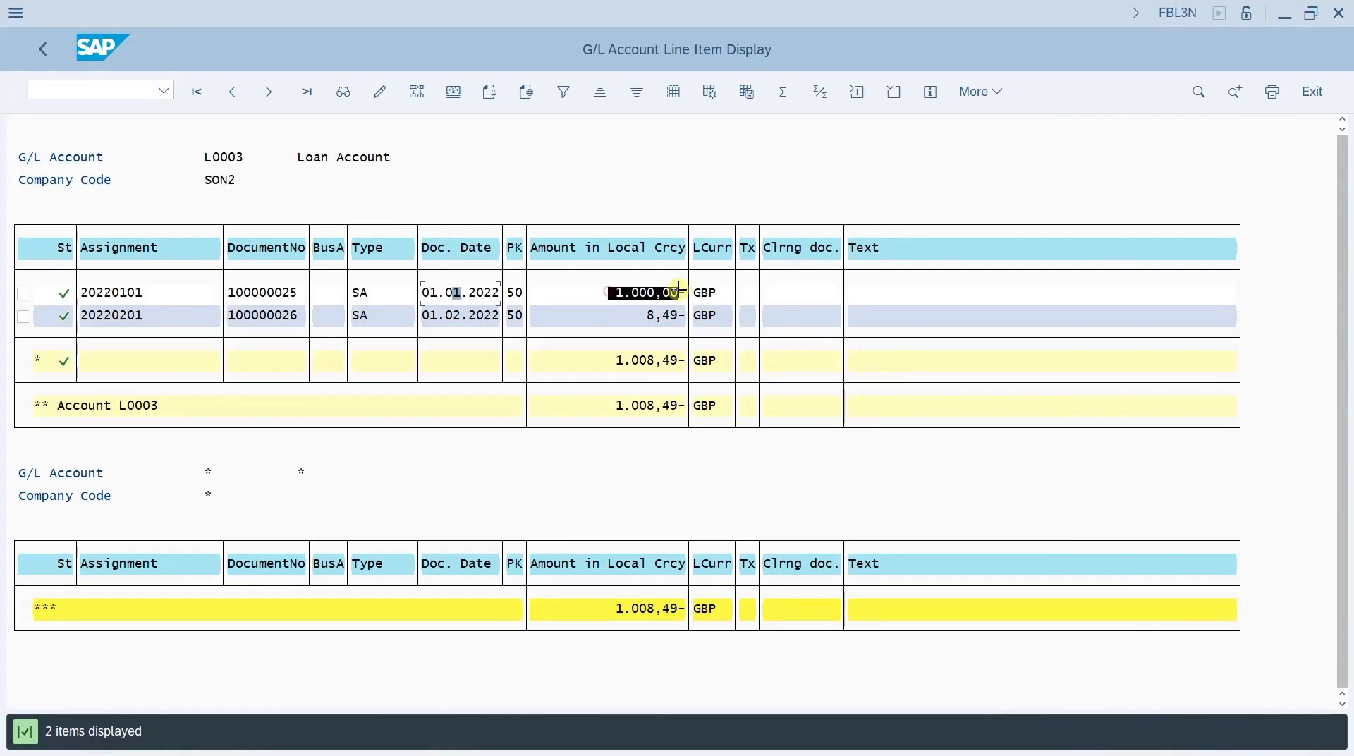
left_click(279, 292)
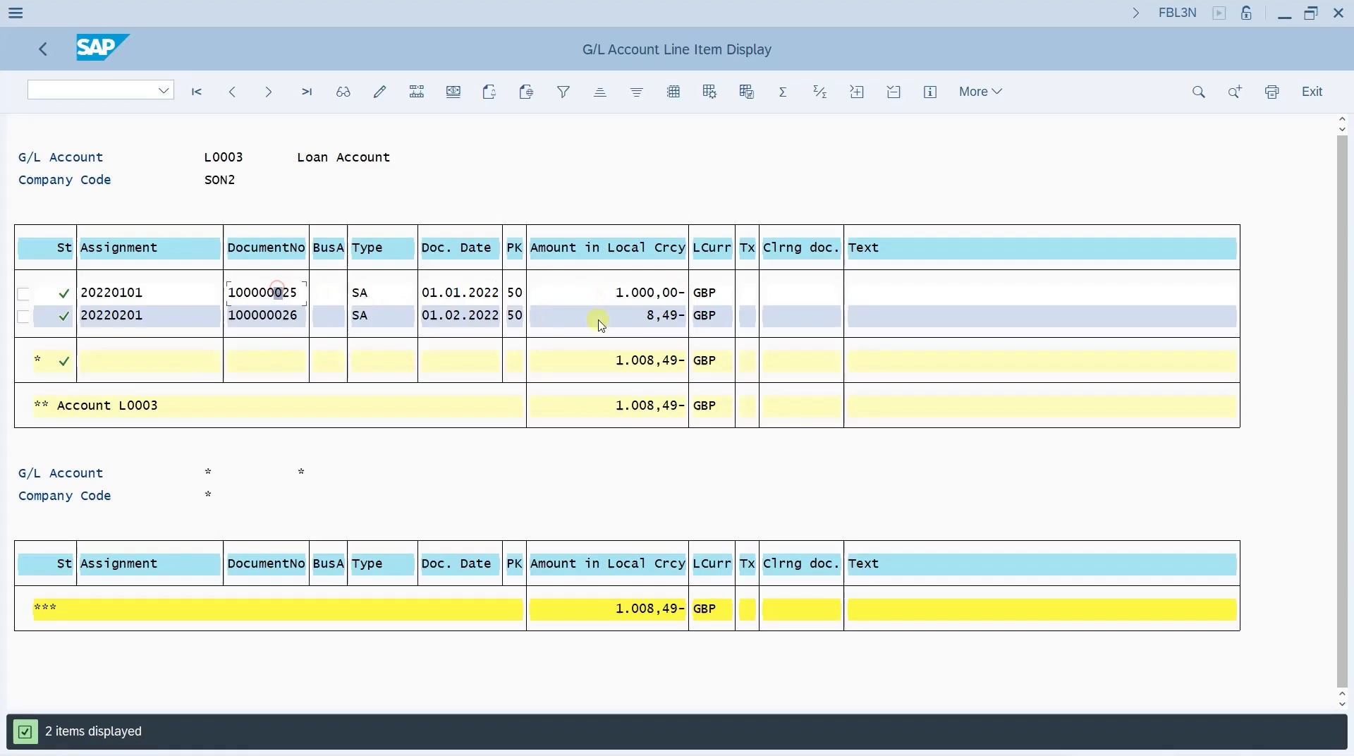
left_click(649, 316)
left_click_drag(614, 403, 705, 409)
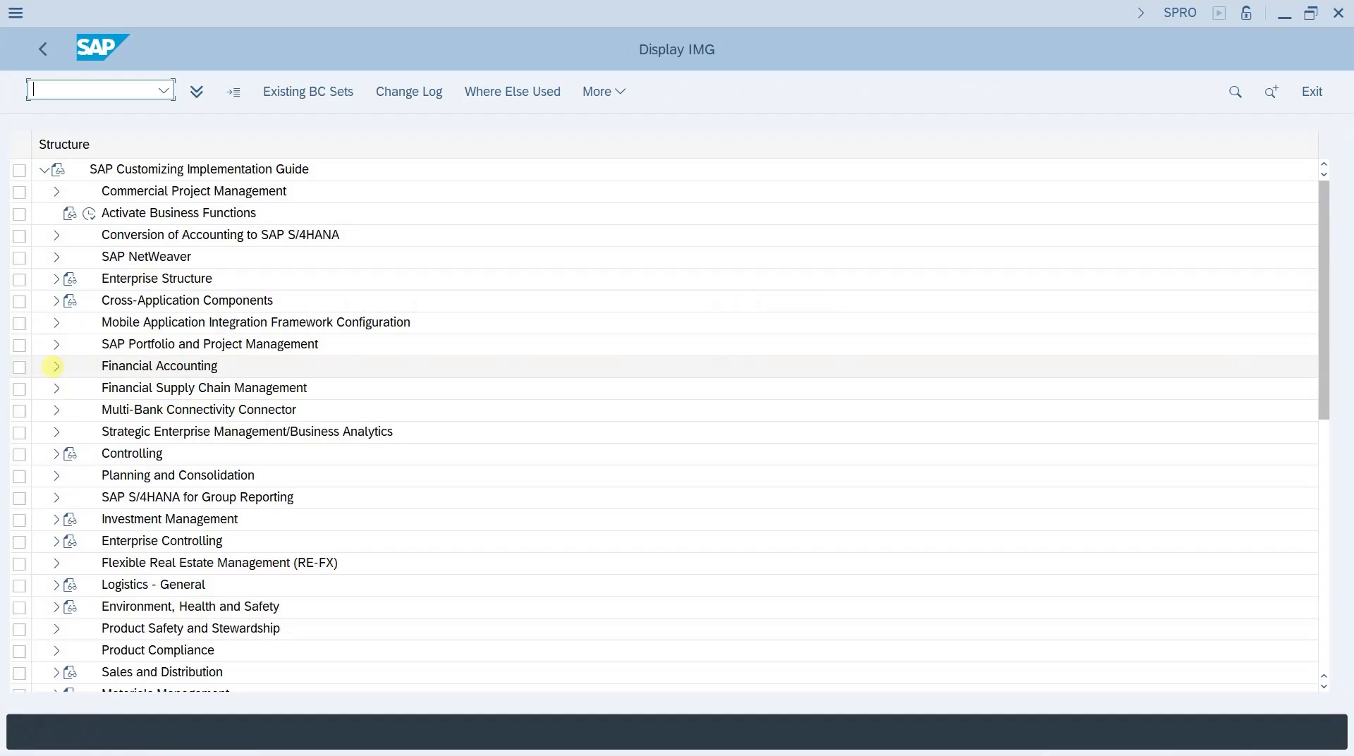
- In the SPRO implementation guide, open Define Interest Indicator within the Accounts Receivable and Accounts Payable interest calculation global settings
left_click(55, 366)
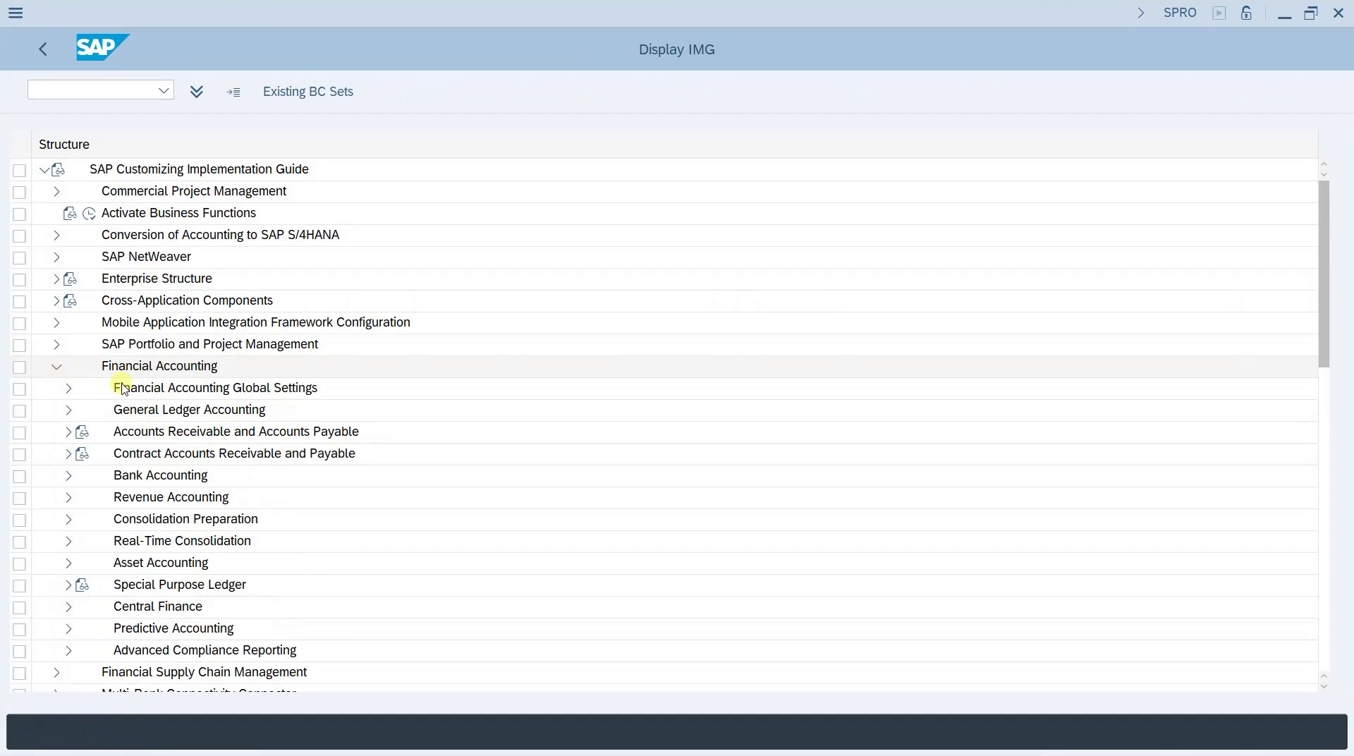
left_click(67, 431)
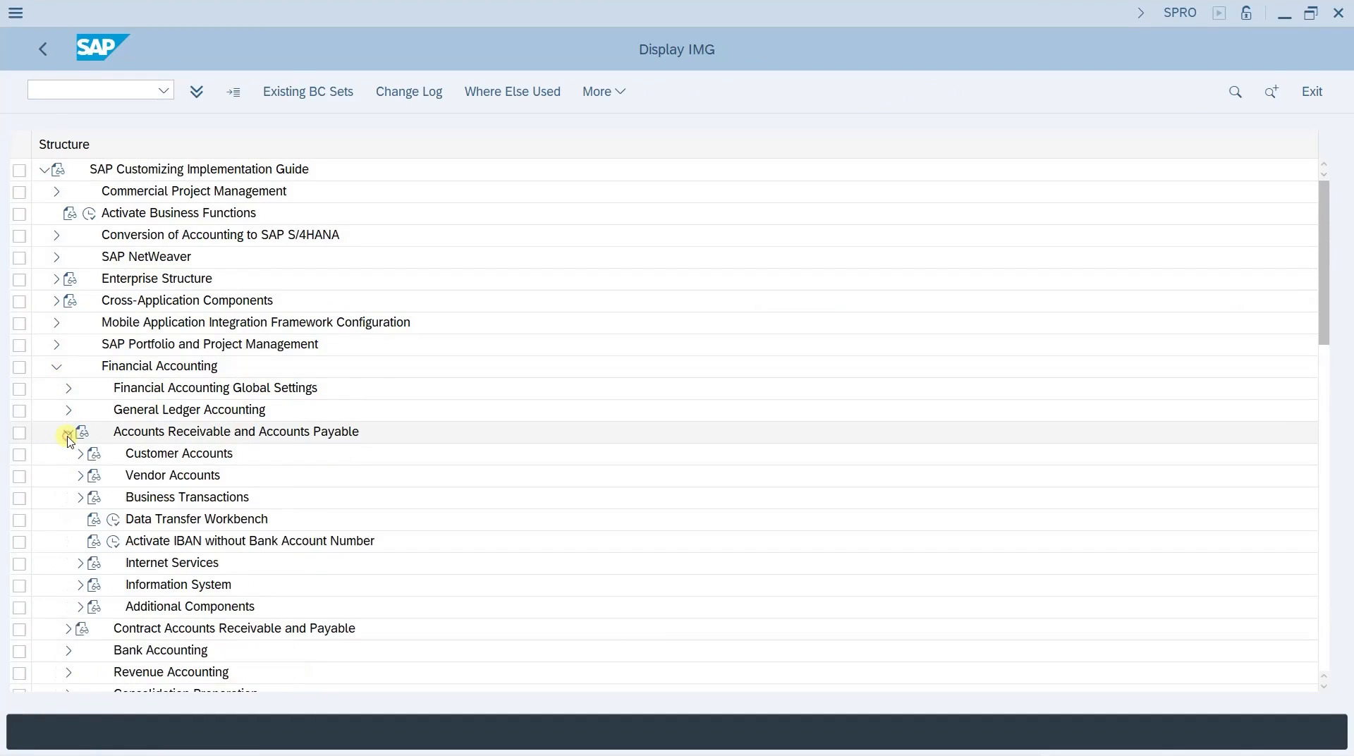
left_click(81, 497)
scroll(153, 510, "down", 3)
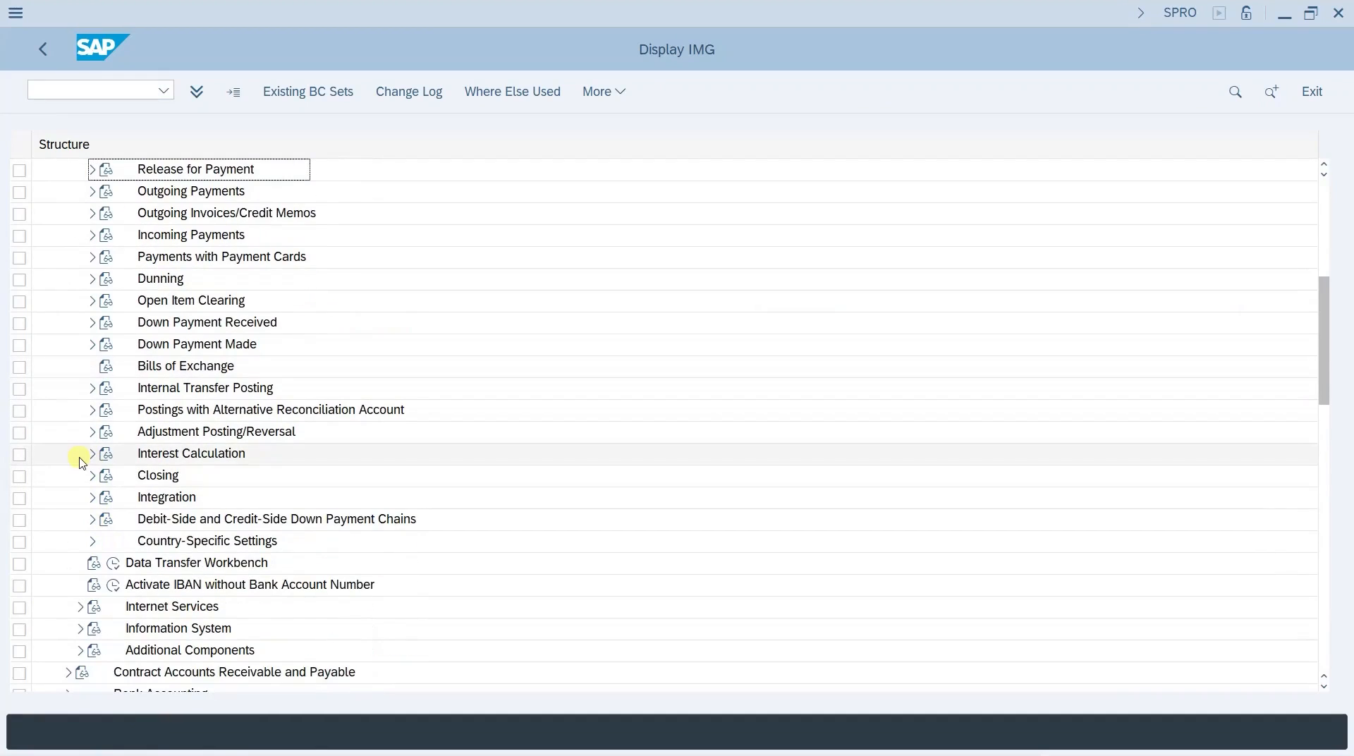
left_click(91, 455)
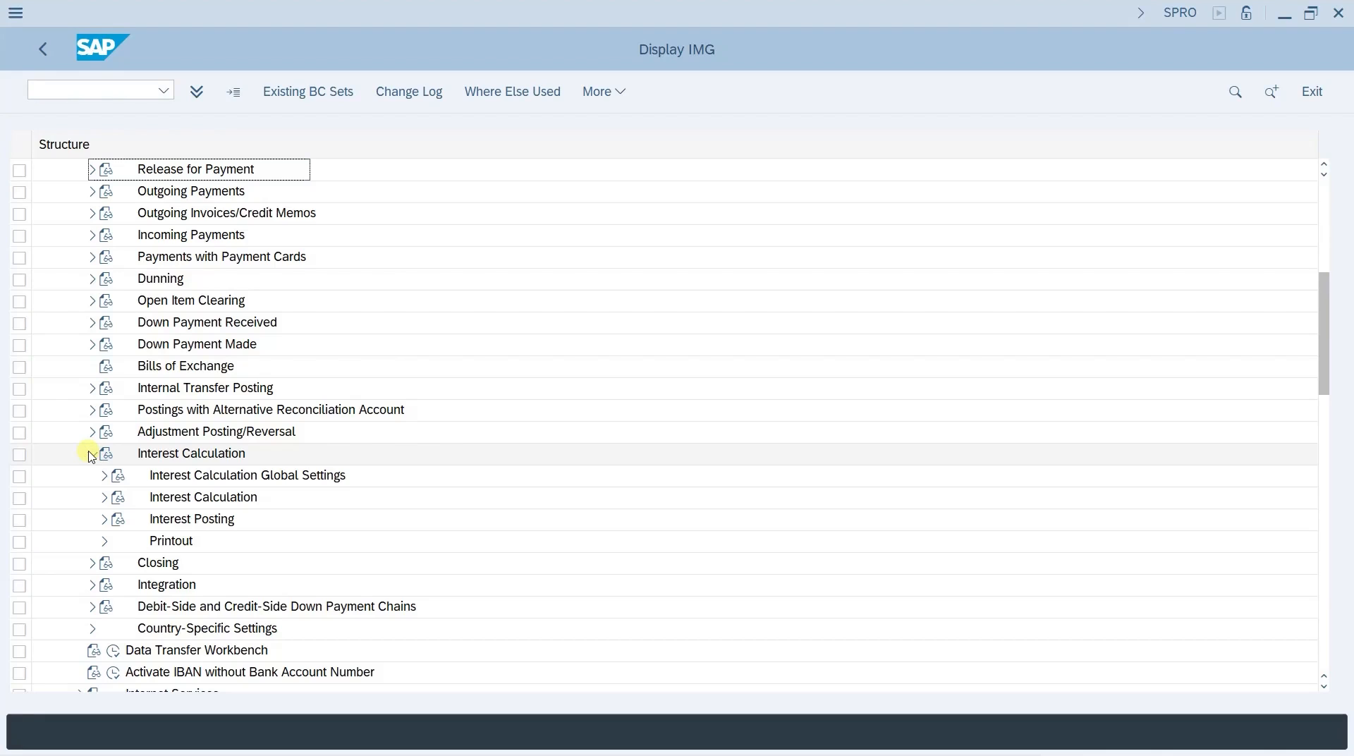
left_click(104, 476)
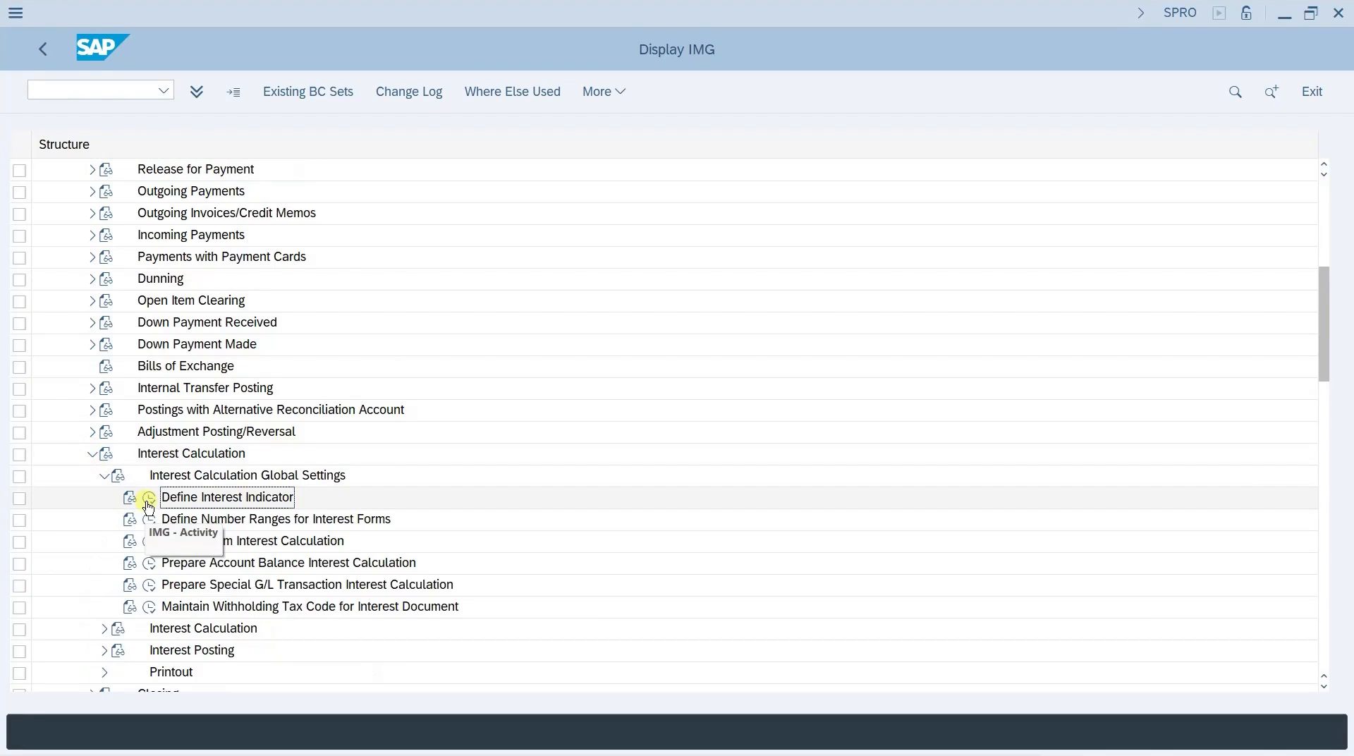
left_click(149, 499)
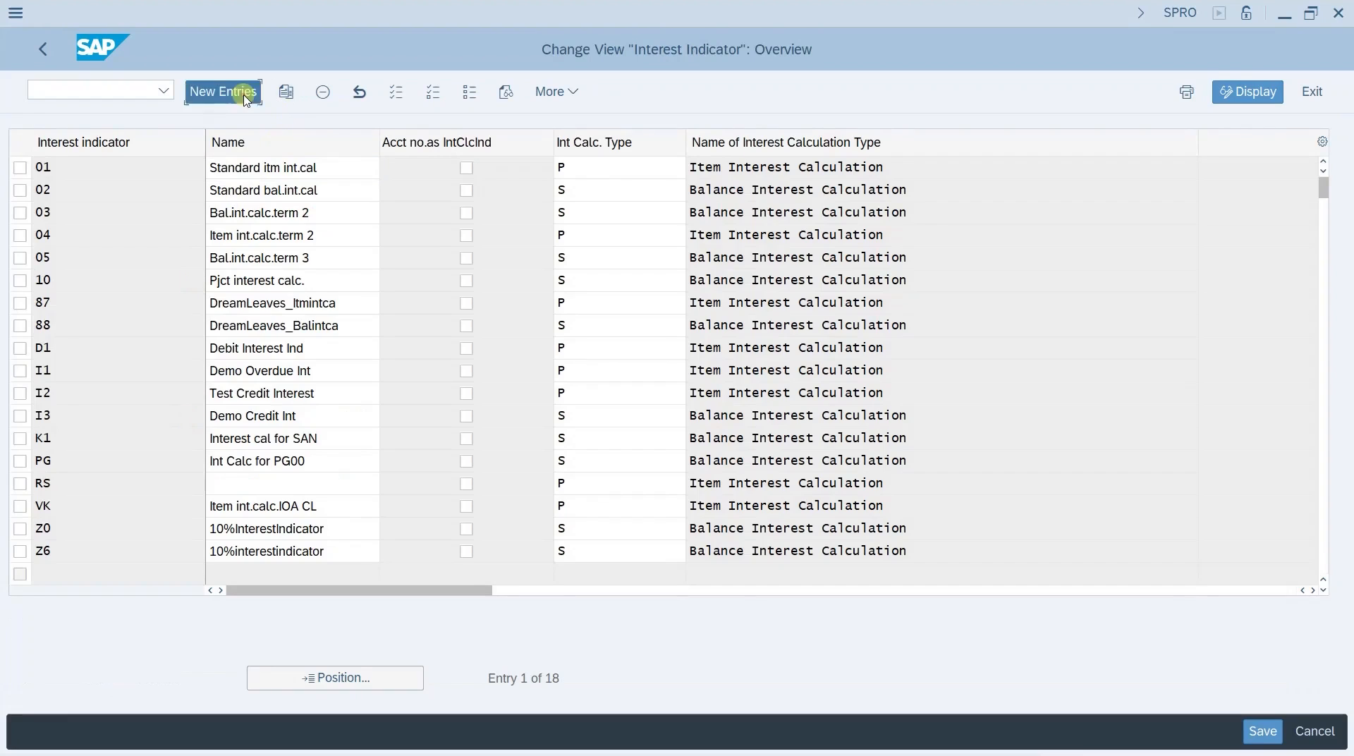
- Create interest indicator C1 named "Credit Interest Ind" with calculation type S (Balance Interest Calculation), save it and return to the implementation guide
left_click(223, 92)
type("C1")
key("Tab")
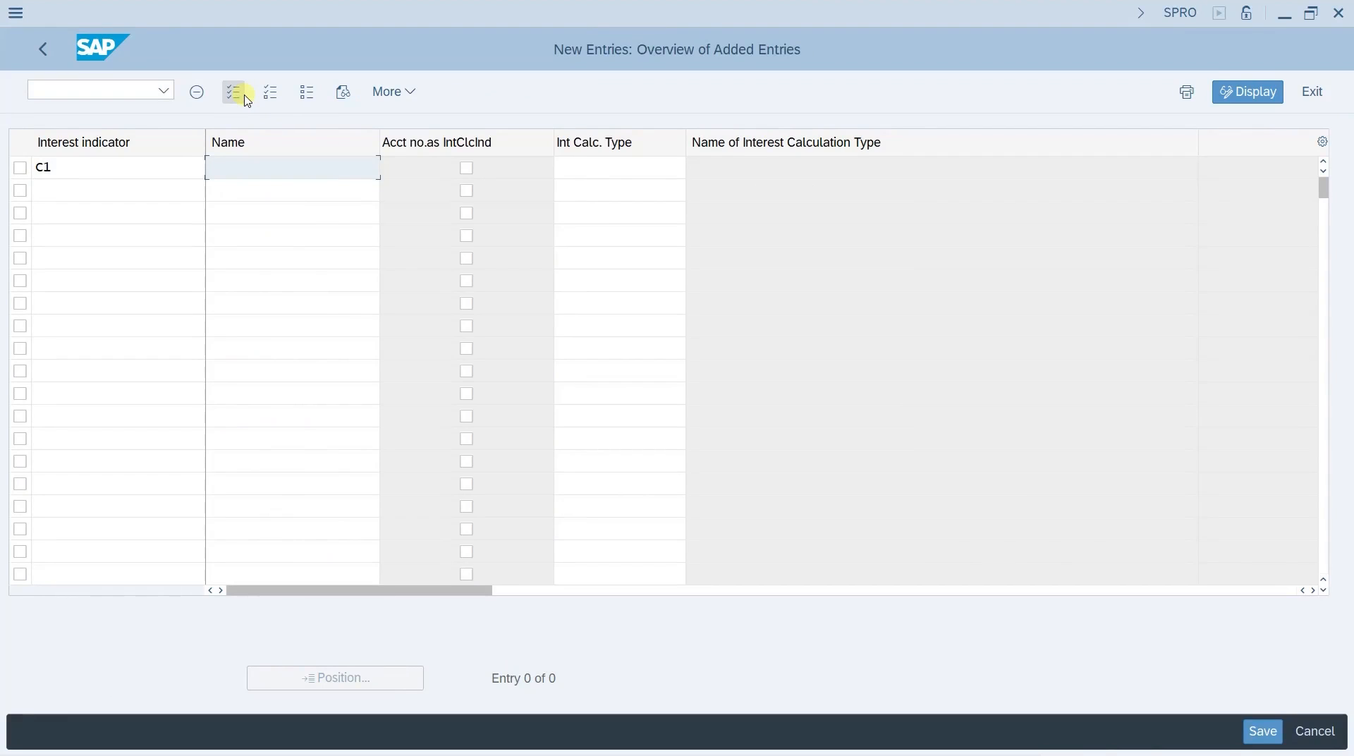
type("Credit Interest Ind")
key("Tab")
key("Tab")
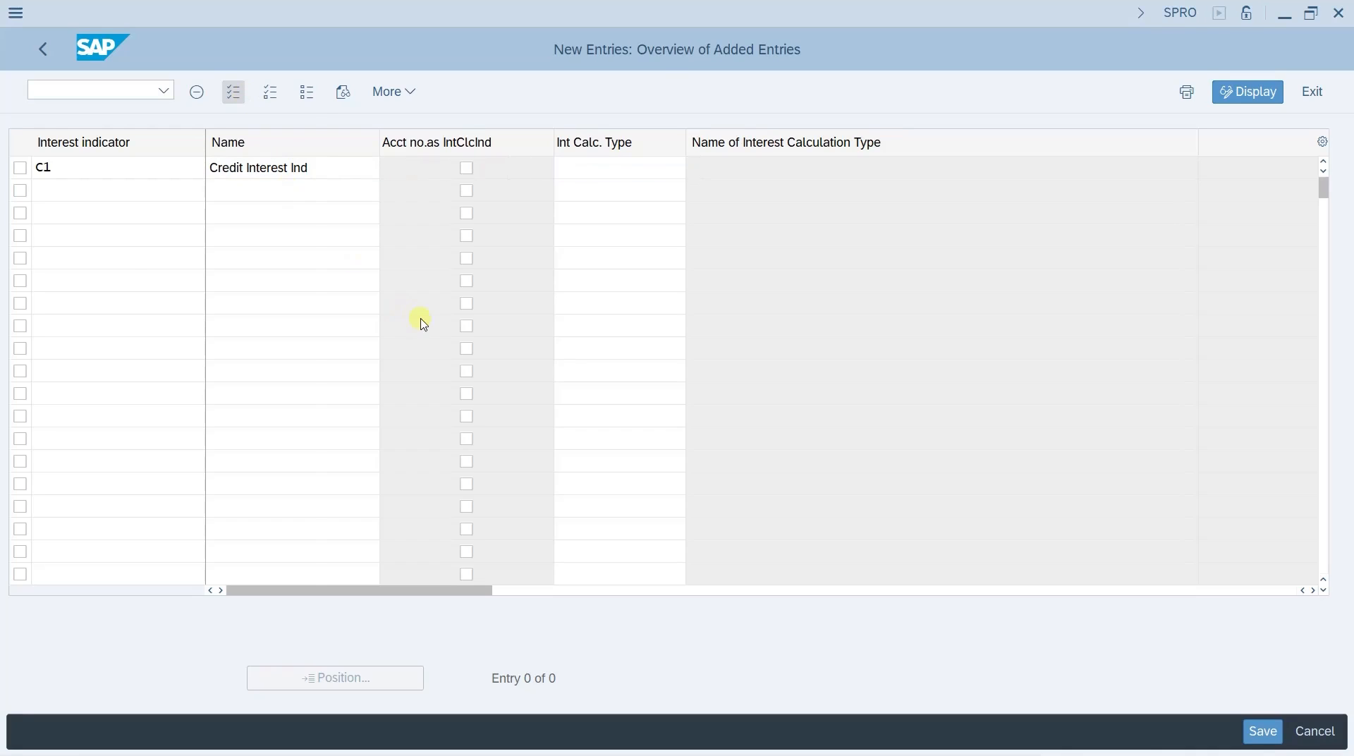
key("F4")
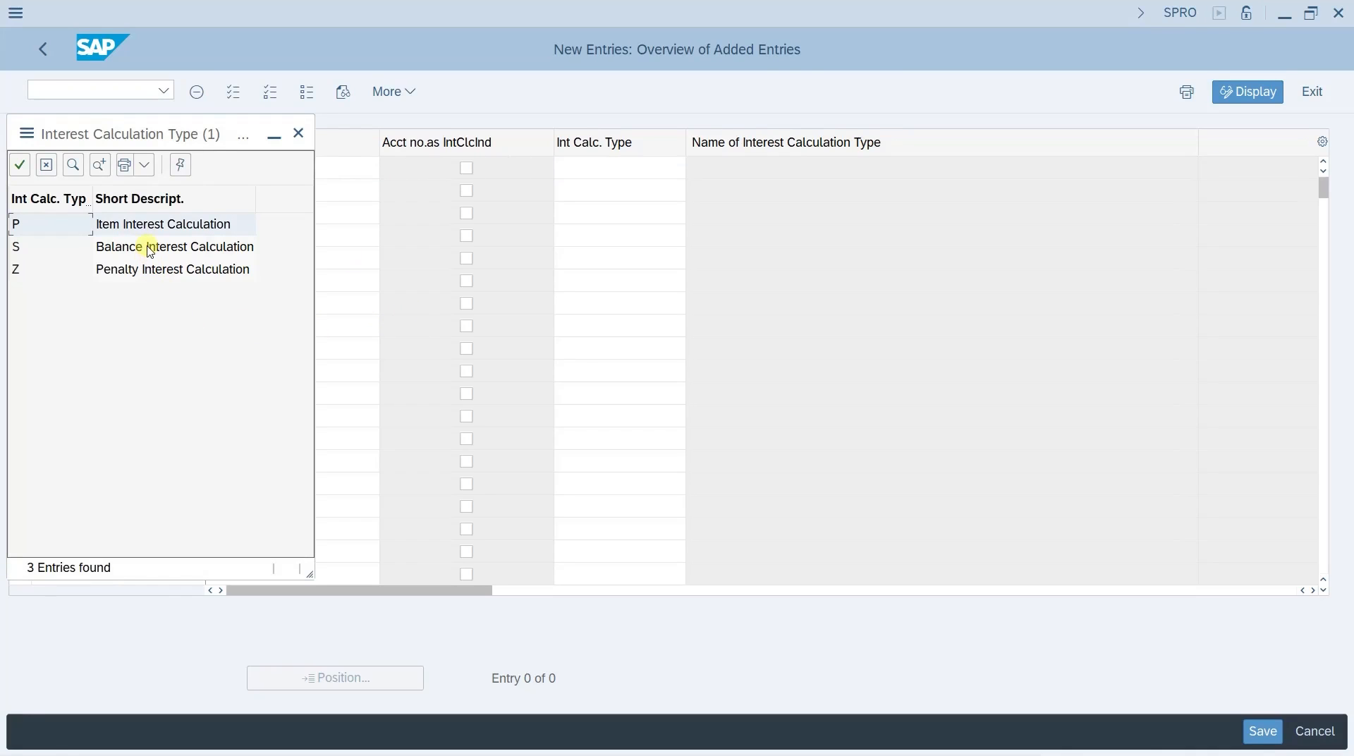
double_click(150, 250)
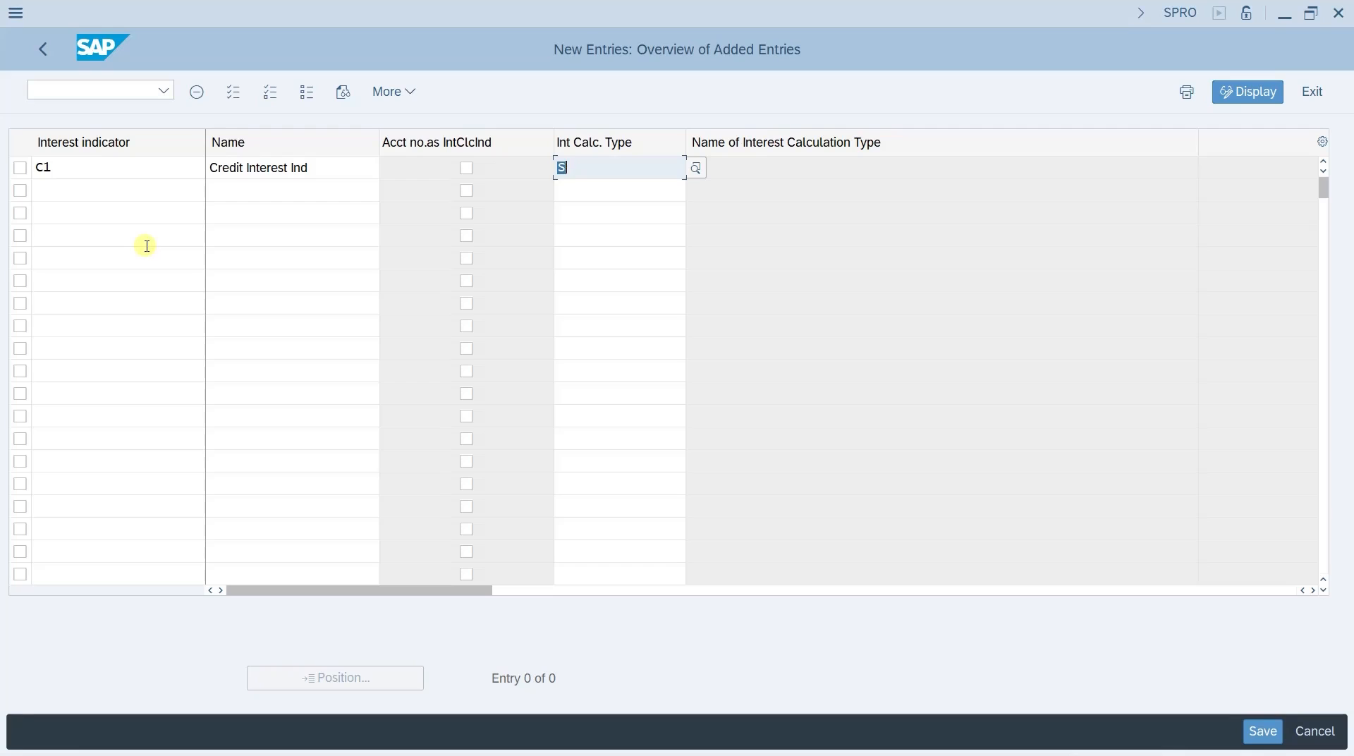
key("ctrl+s")
key("Return")
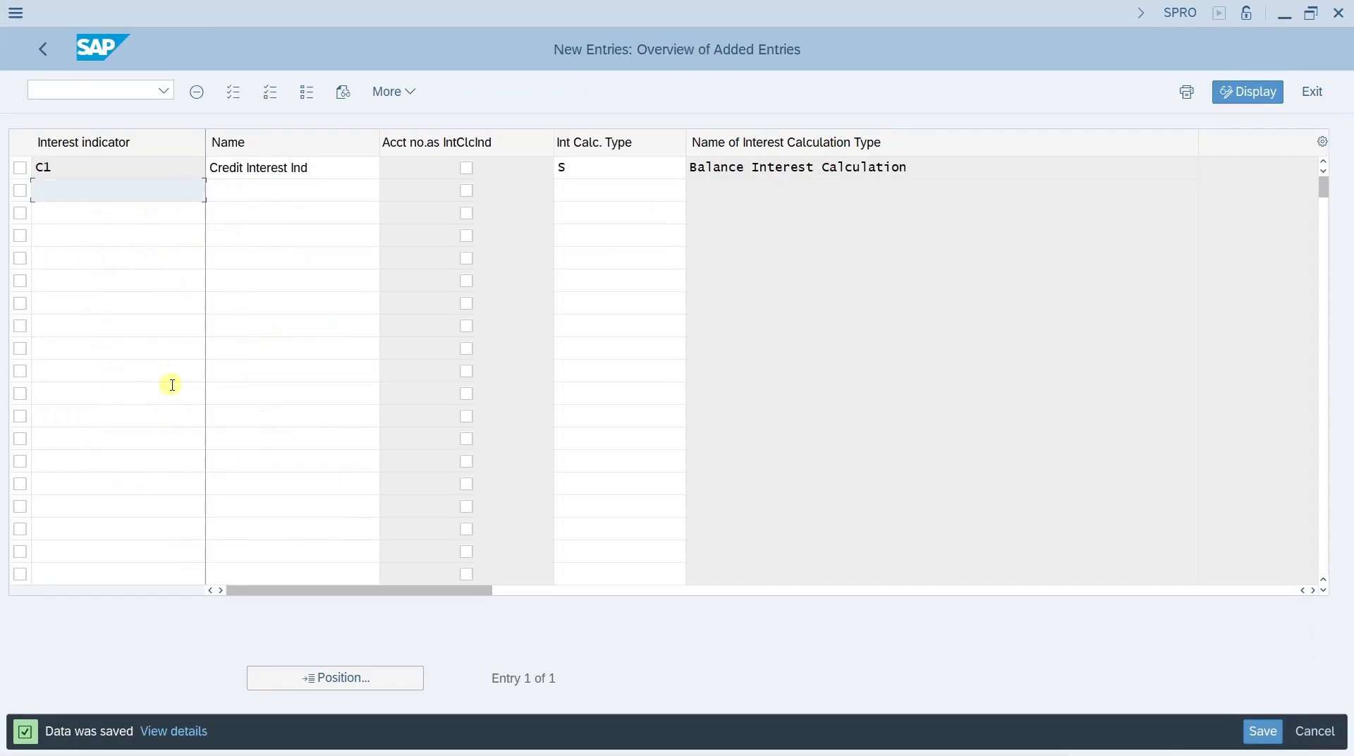
key("F3")
key("F3")
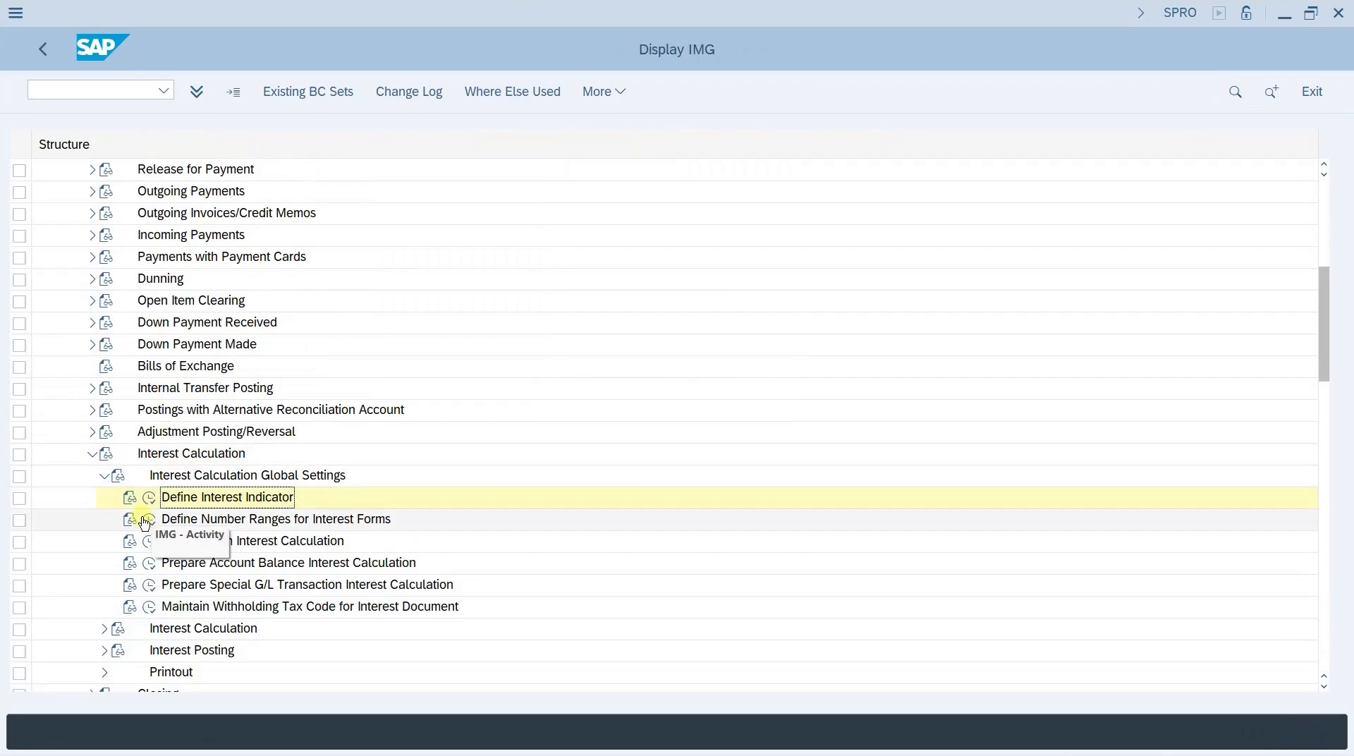
- Open Prepare Account Balance Interest Calculation and start a new entry for interest indicator C1
left_click(149, 566)
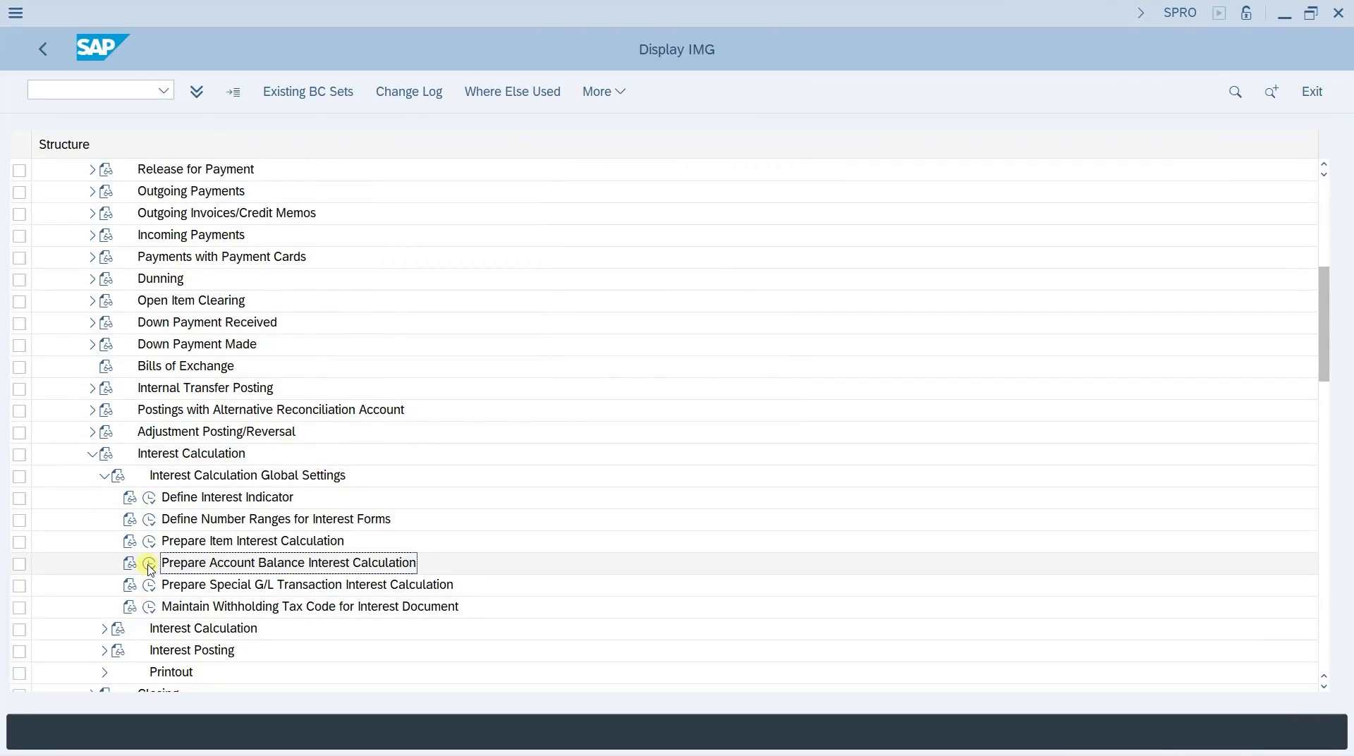
left_click(150, 569)
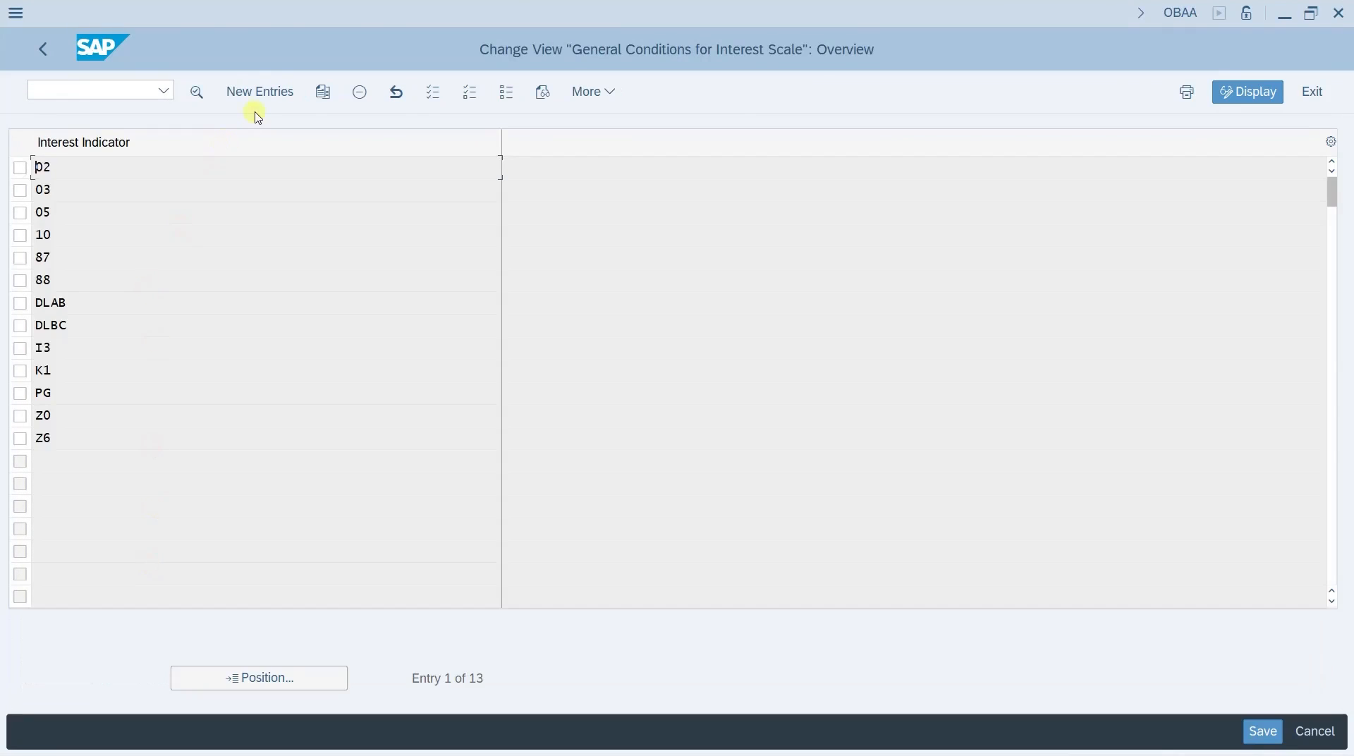
left_click(258, 113)
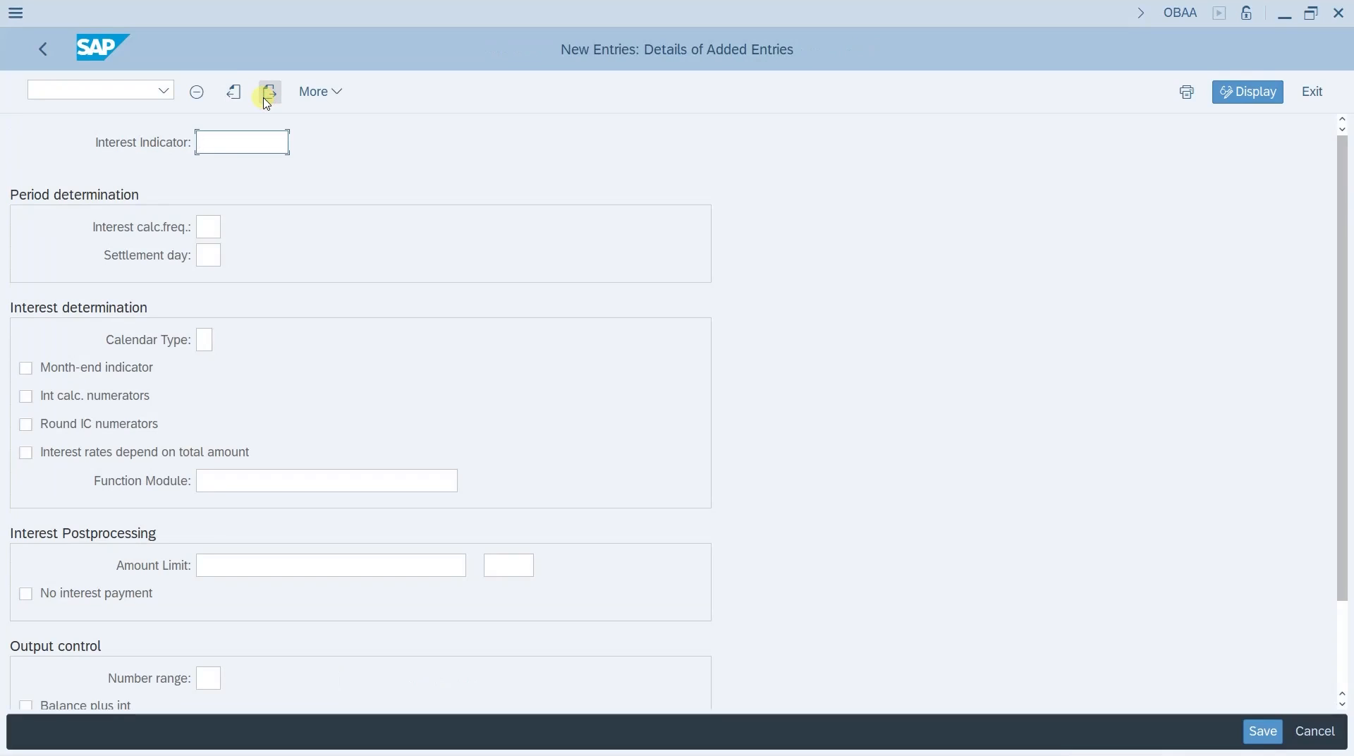
type("C1")
key("Tab")
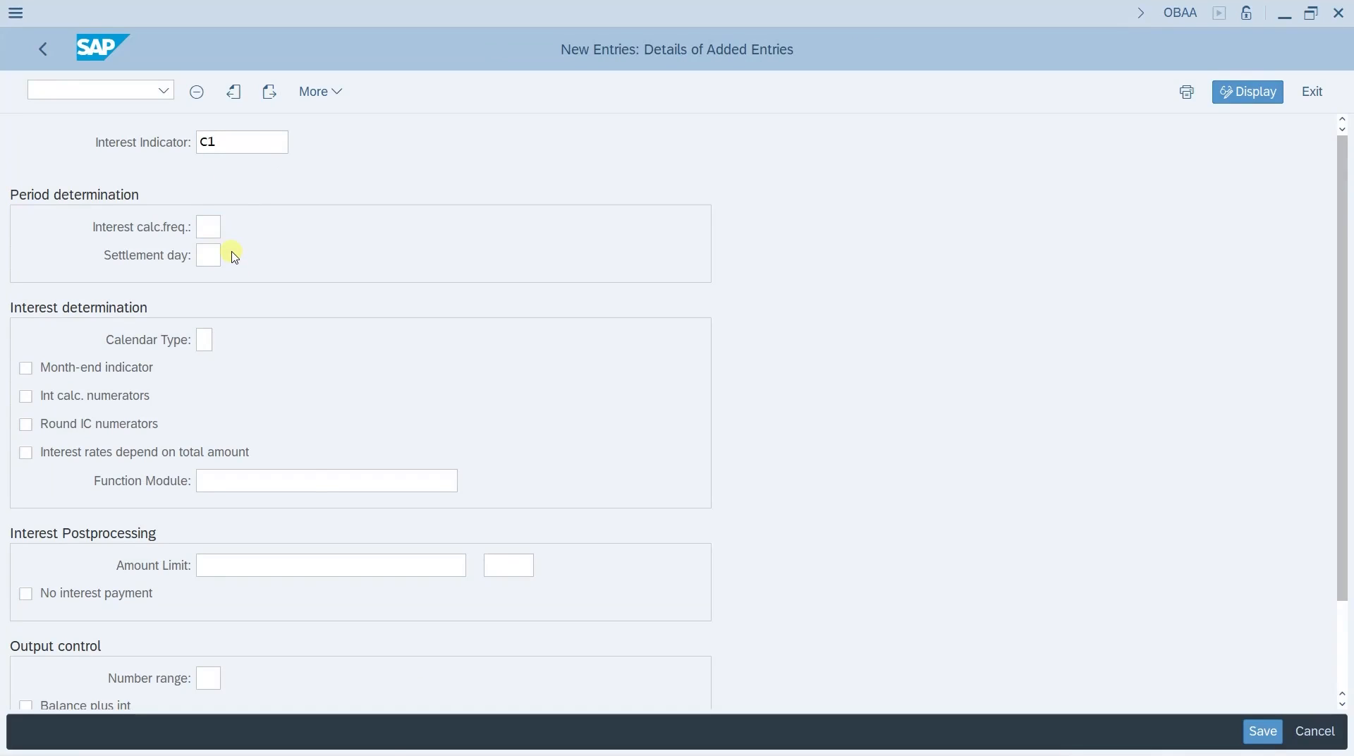
- Set the interest calculation frequency to 01 (1 month) and the settlement day to 31
key("F4")
left_click(169, 235)
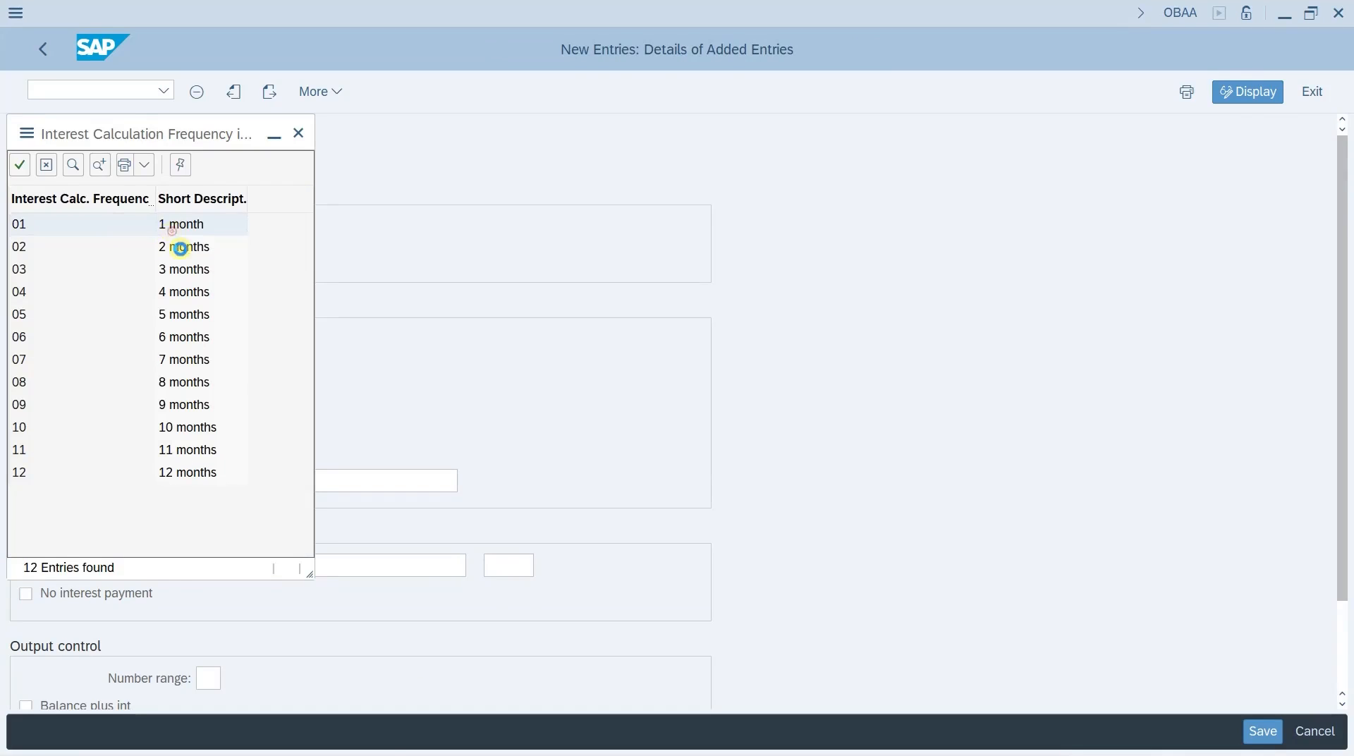
left_click(208, 256)
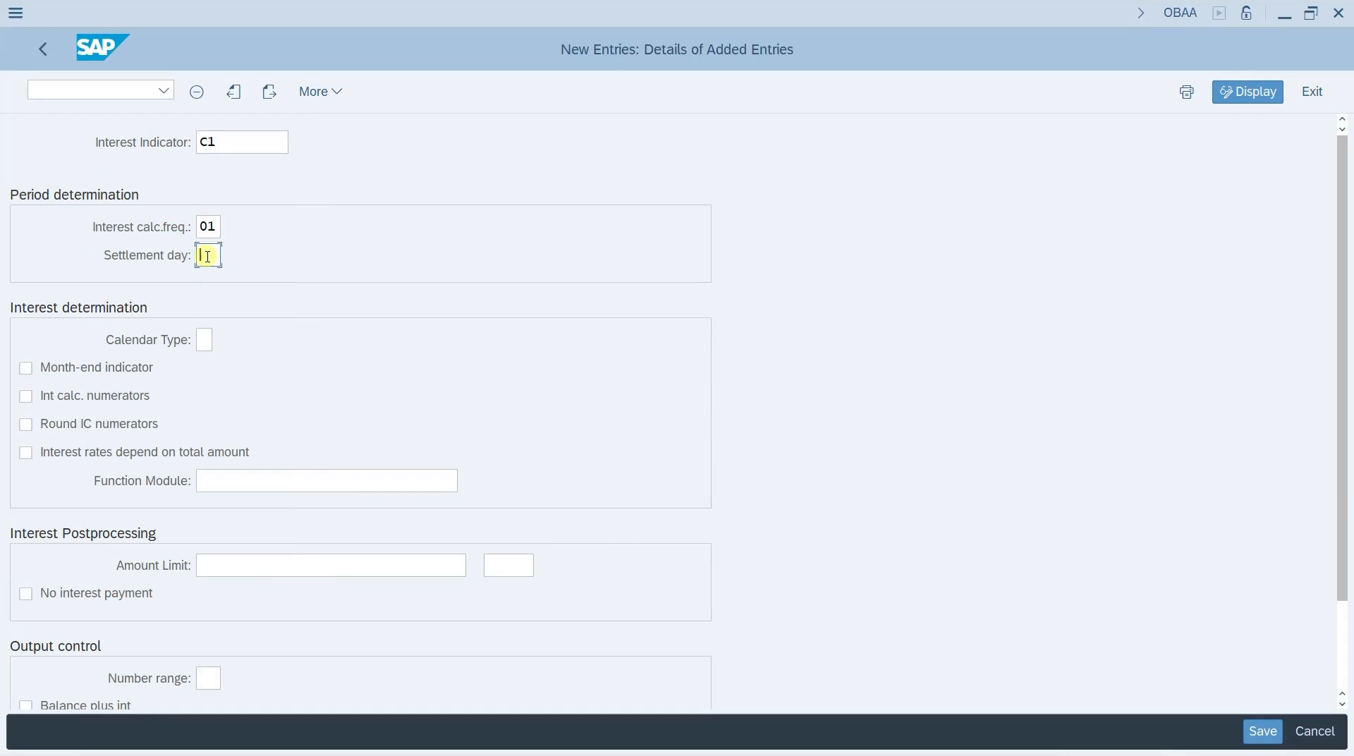
type("31")
- Set the calendar type for interest indicator C1 to G (28,..,31/365)
left_click(203, 341)
key("F4")
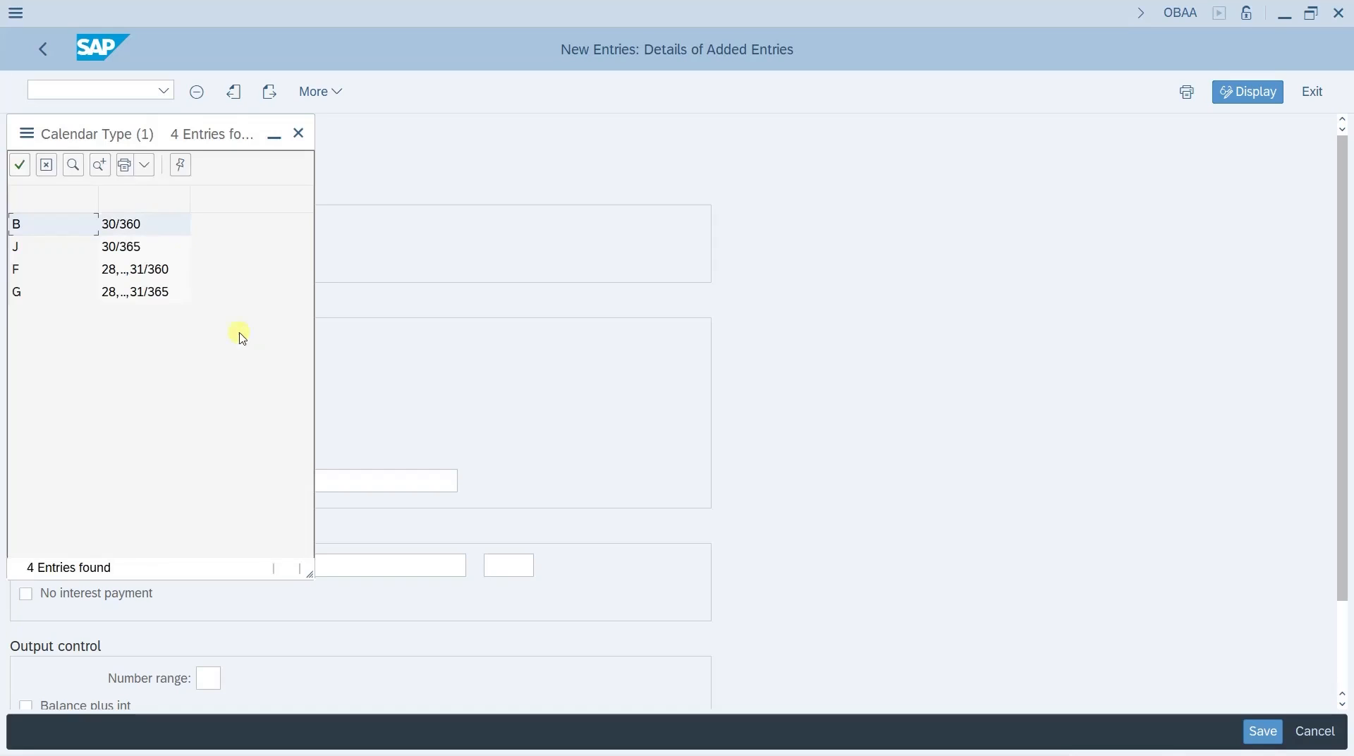
left_click_drag(139, 134, 444, 137)
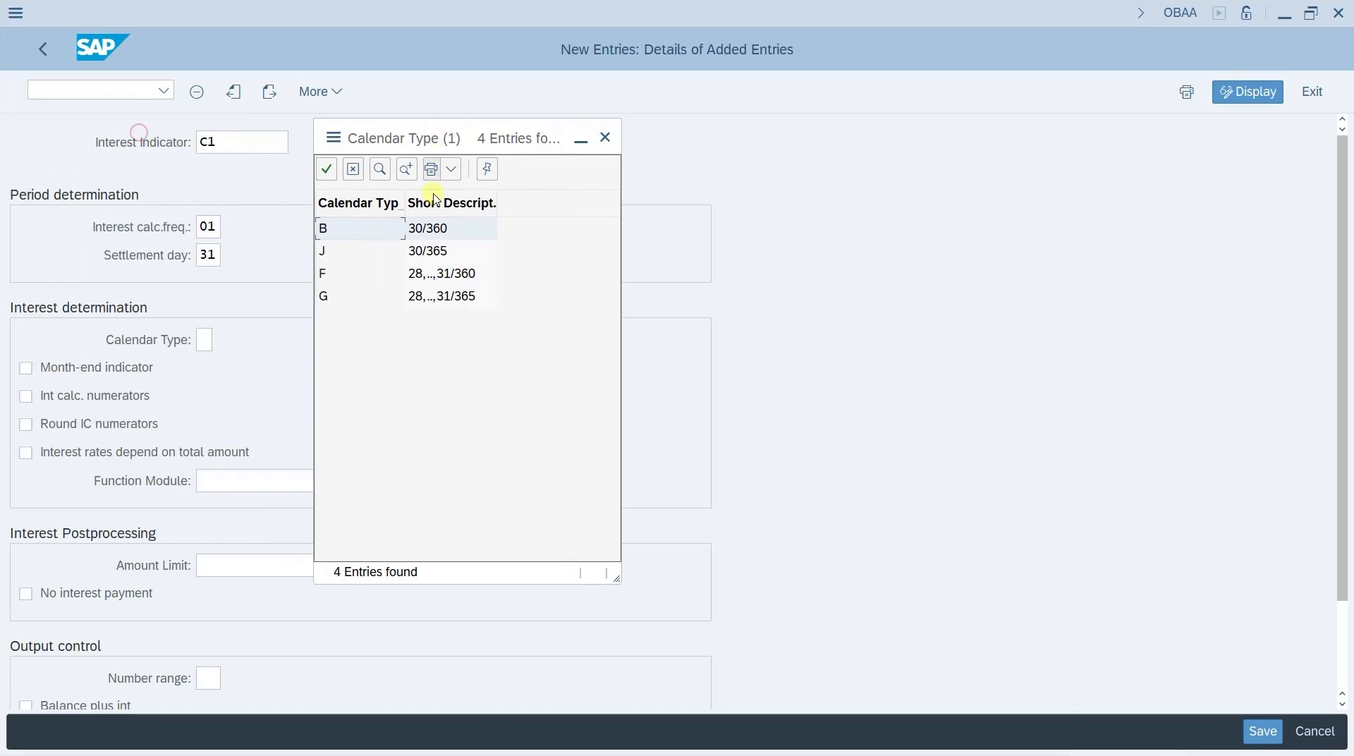
double_click(421, 296)
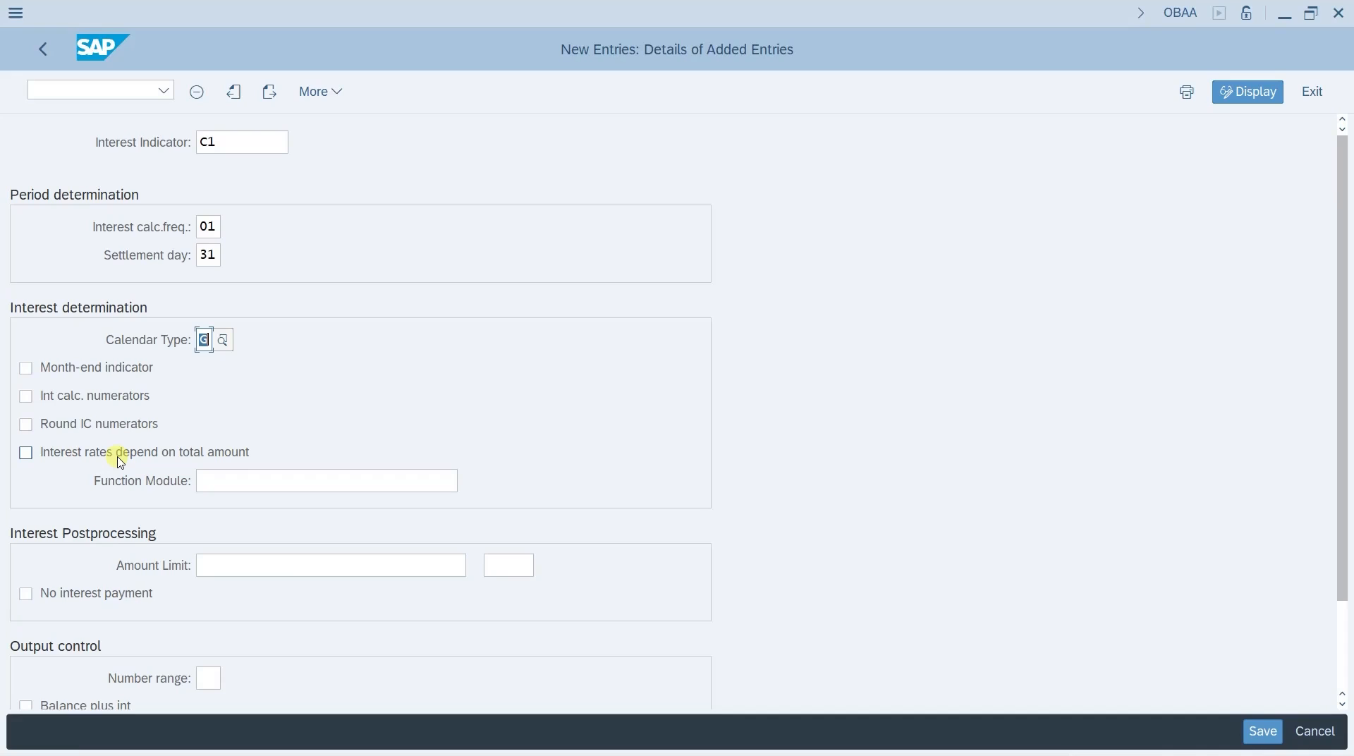
left_click(213, 480)
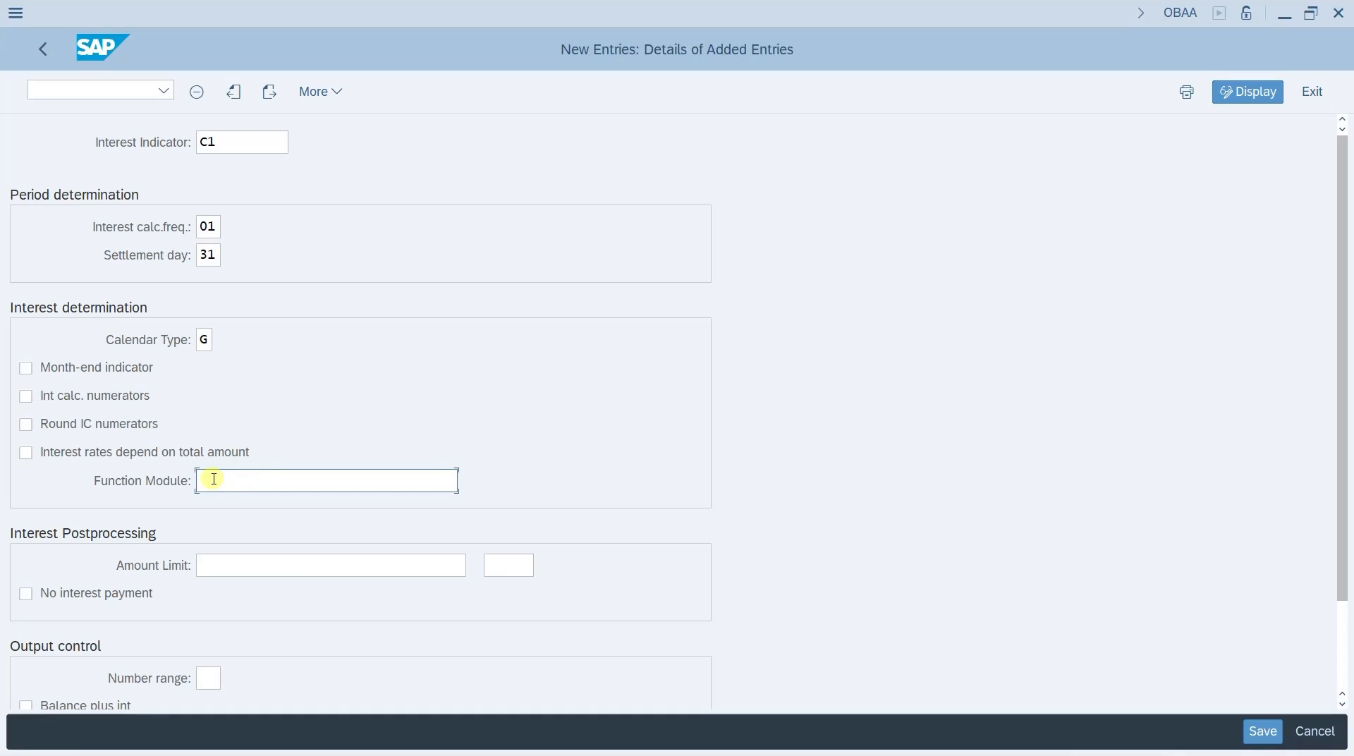
- Set the amount limit for interest postprocessing to 100 GBP
left_click(216, 565)
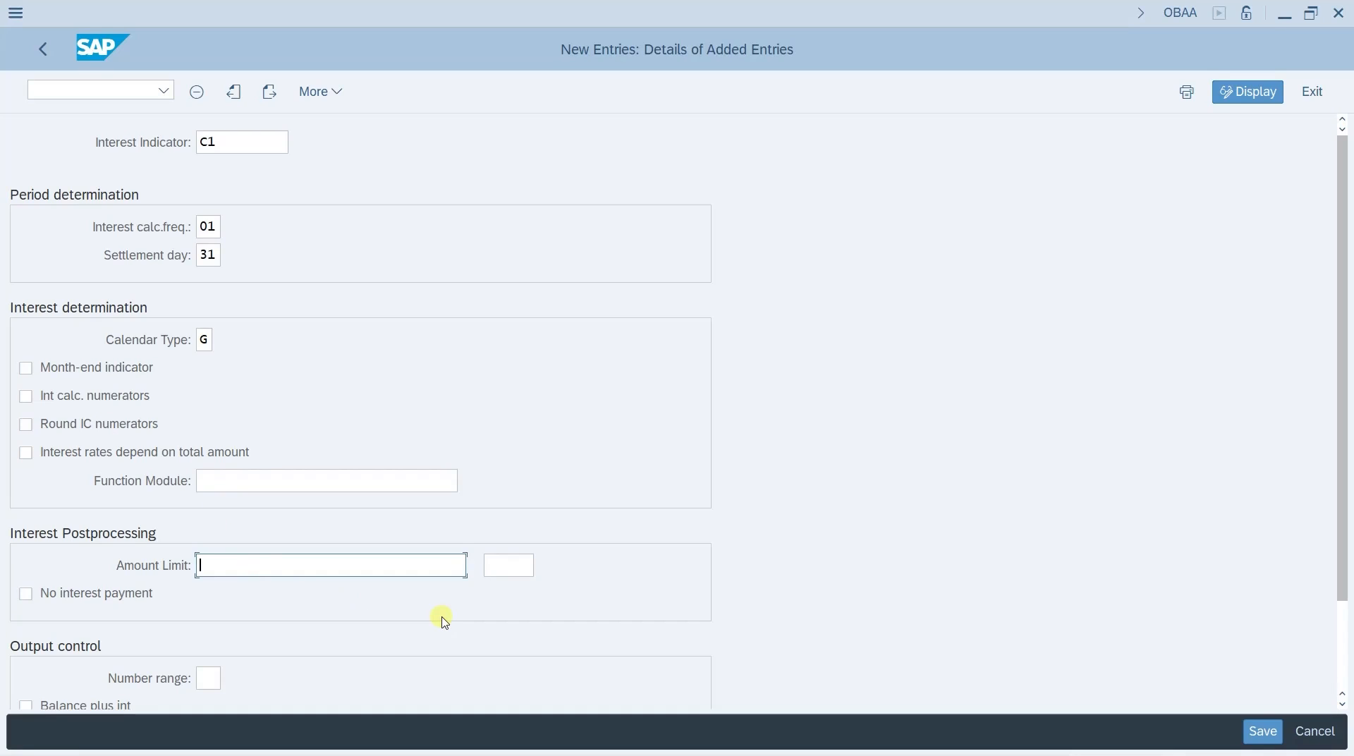
type("100")
key("Tab")
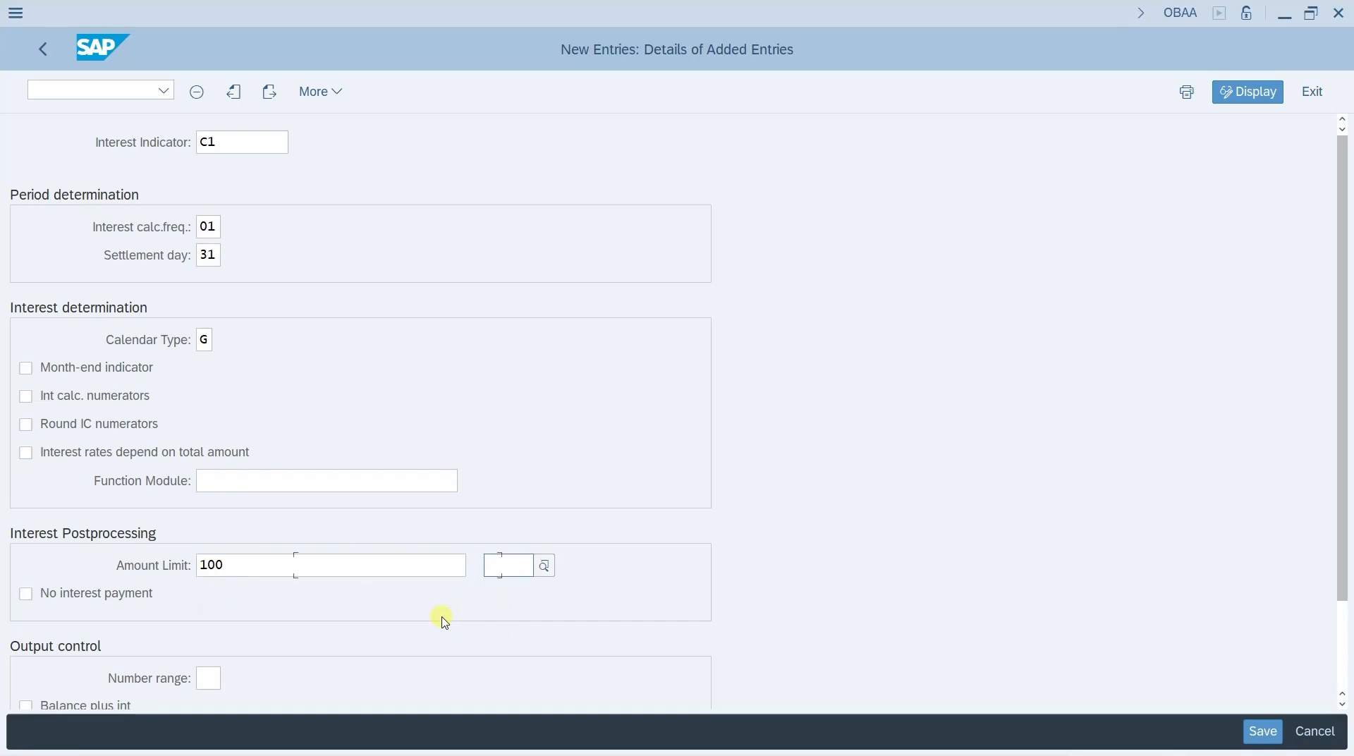
type("GBP")
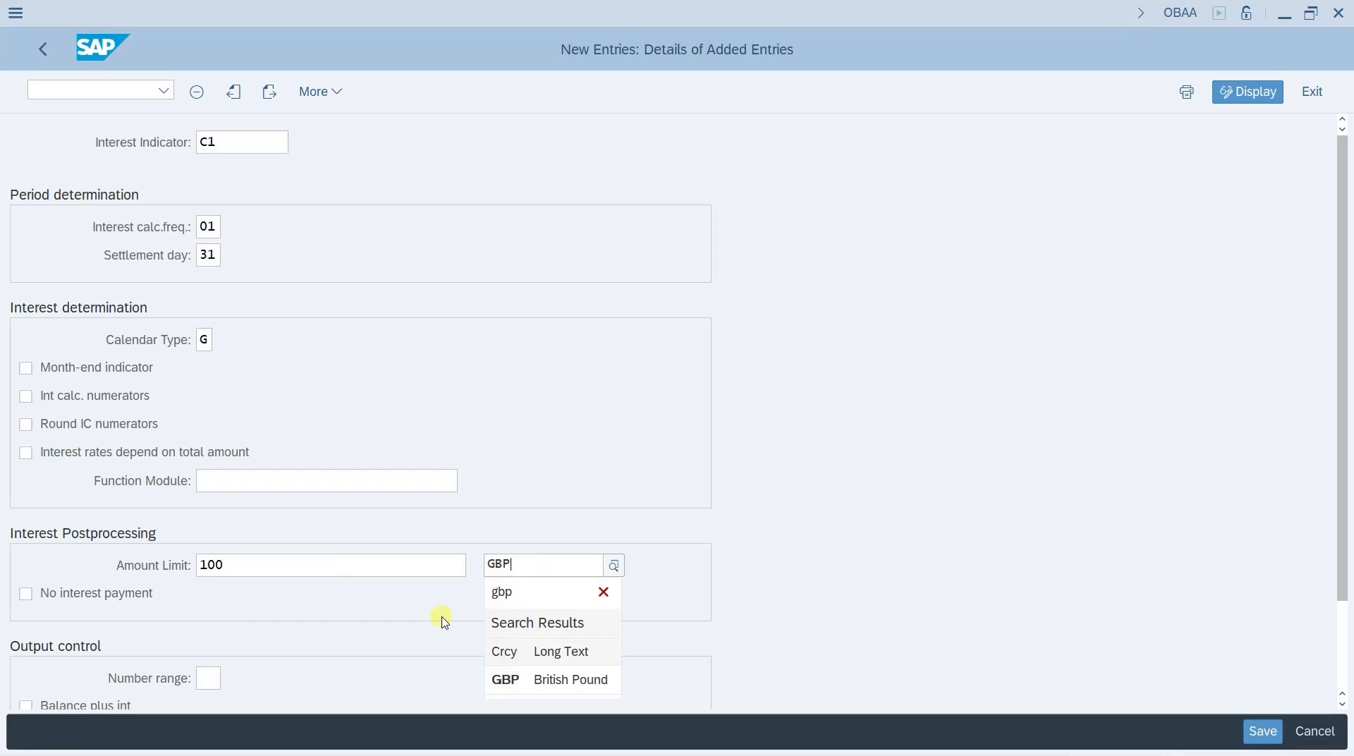
key("Tab")
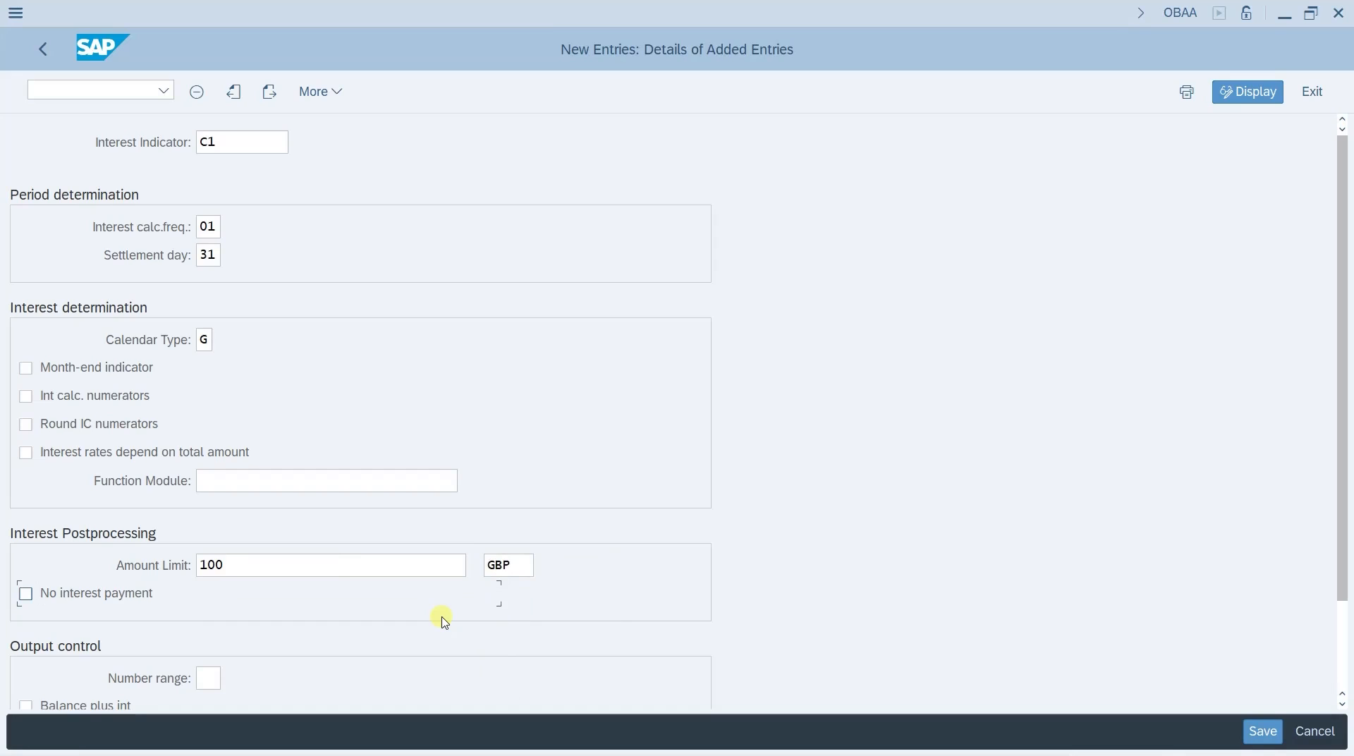
- Set the payment terms to 0001, save the entry to the customizing request and return to the implementation guide
scroll(70, 585, "down", 1)
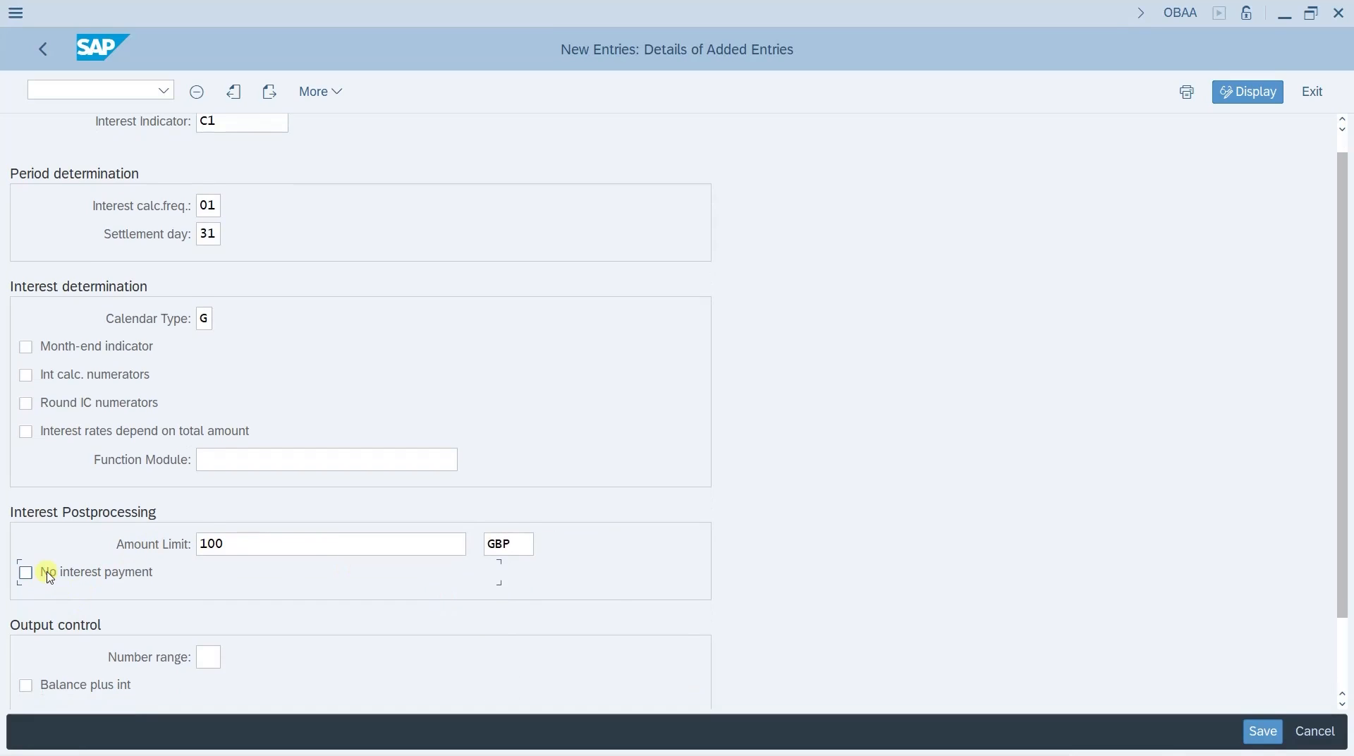
scroll(98, 575, "down", 2)
scroll(99, 579, "down", 1)
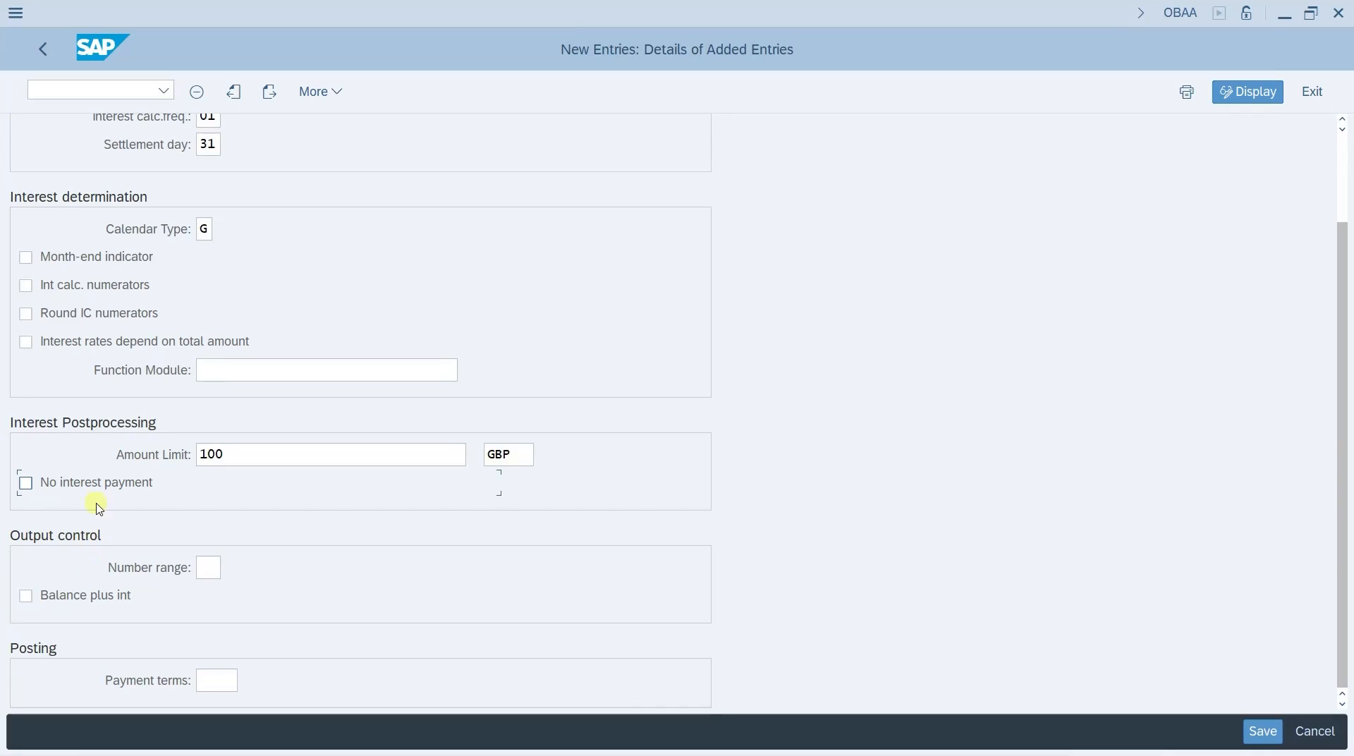
left_click(213, 566)
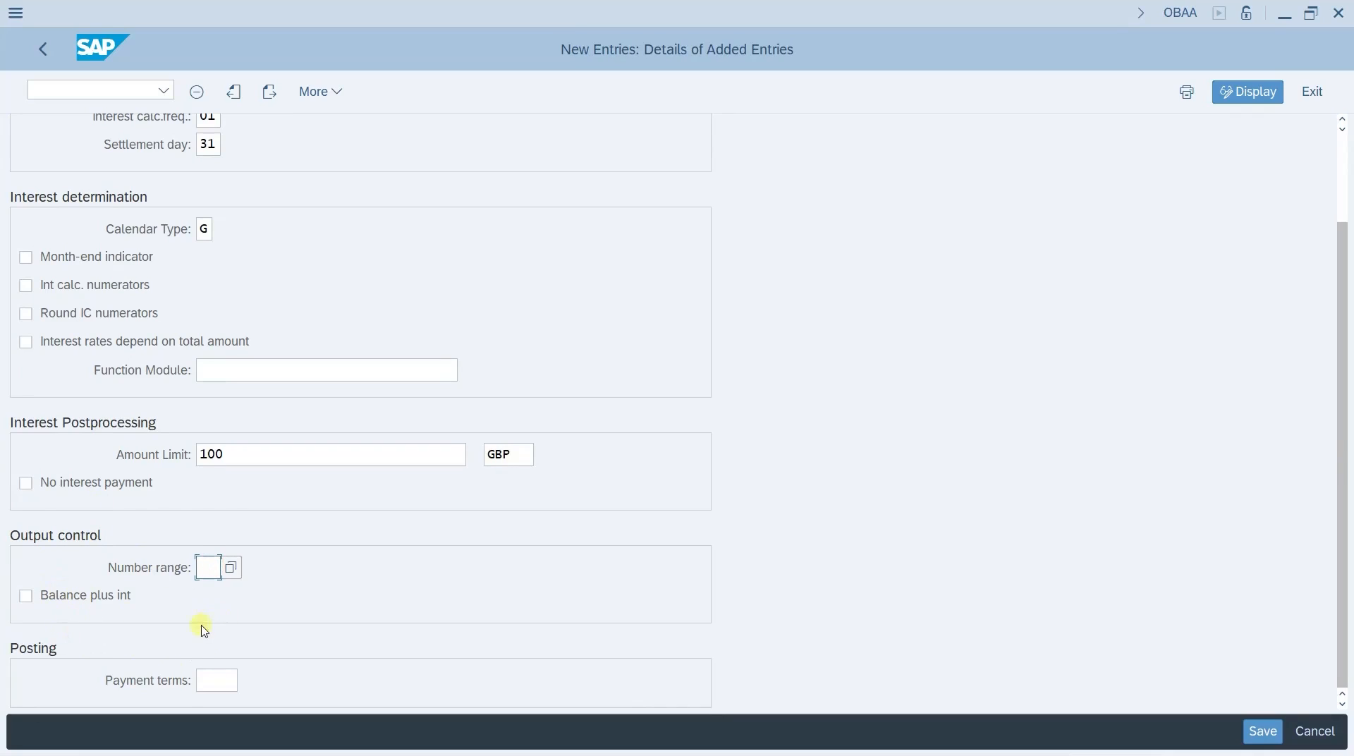
left_click(210, 683)
type("0001")
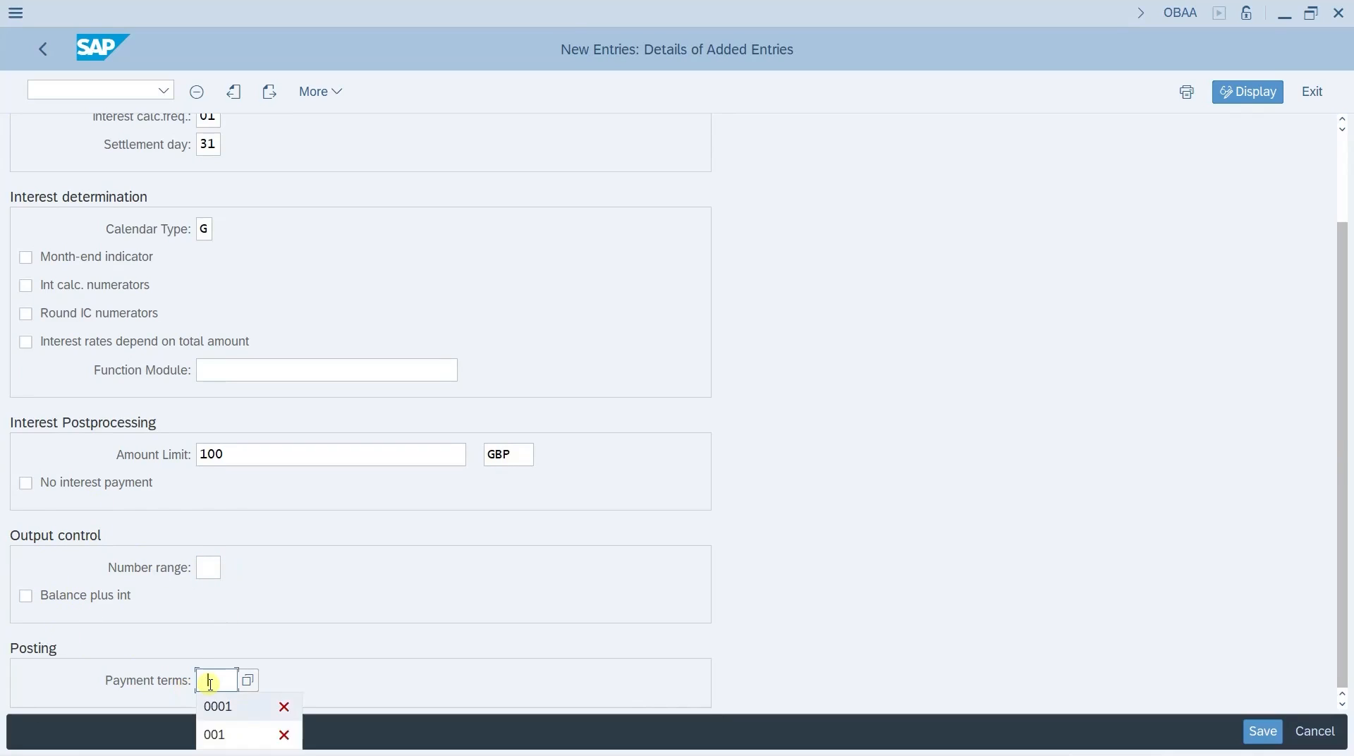
key("ctrl+s")
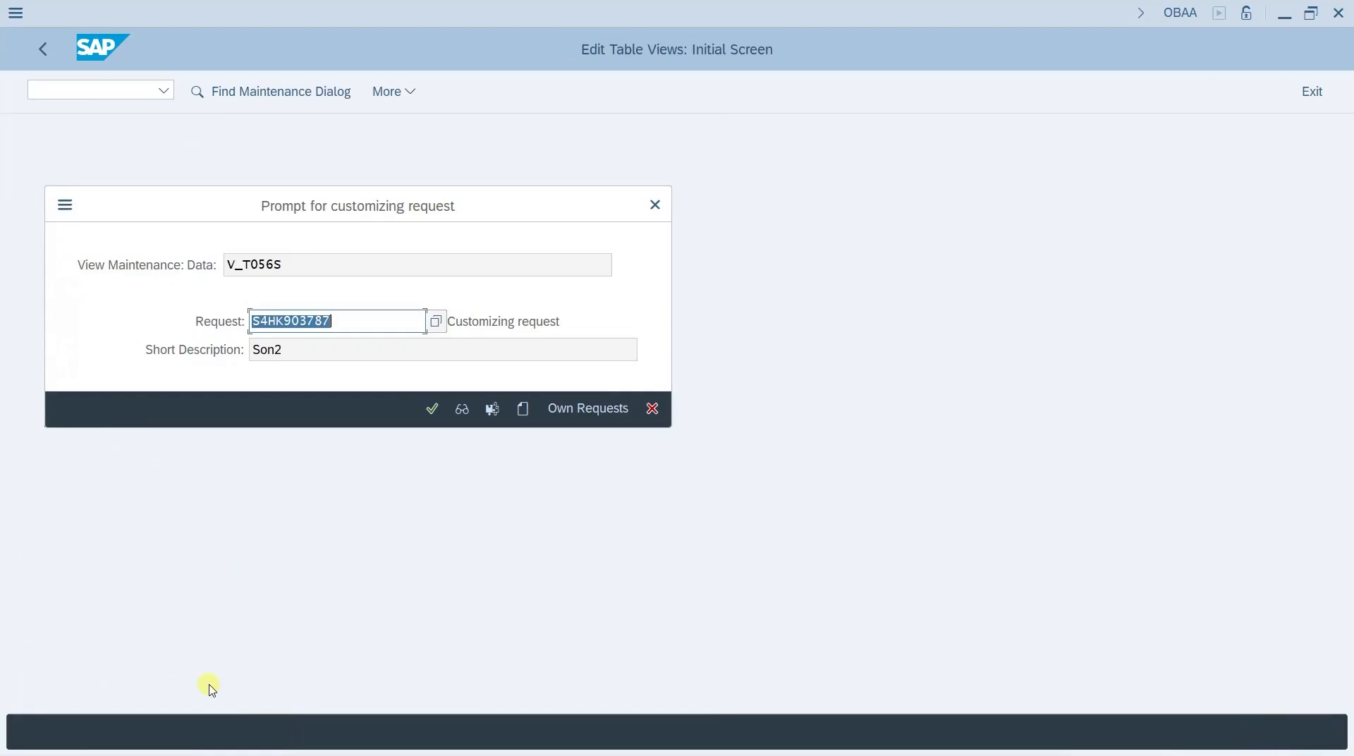
key("Return")
key("F3")
key("F3")
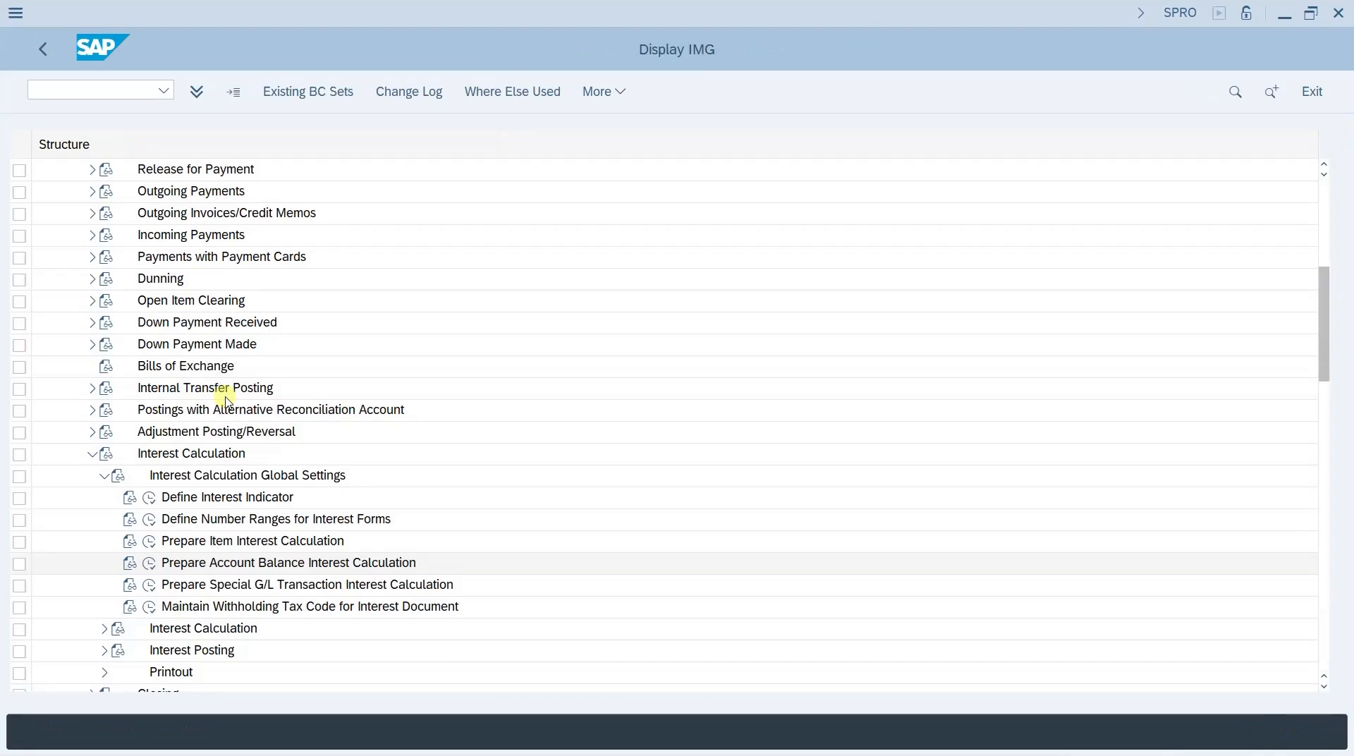
- Open Define Reference Interest Rates under Interest Calculation and start a new entry
left_click(104, 475)
left_click(103, 498)
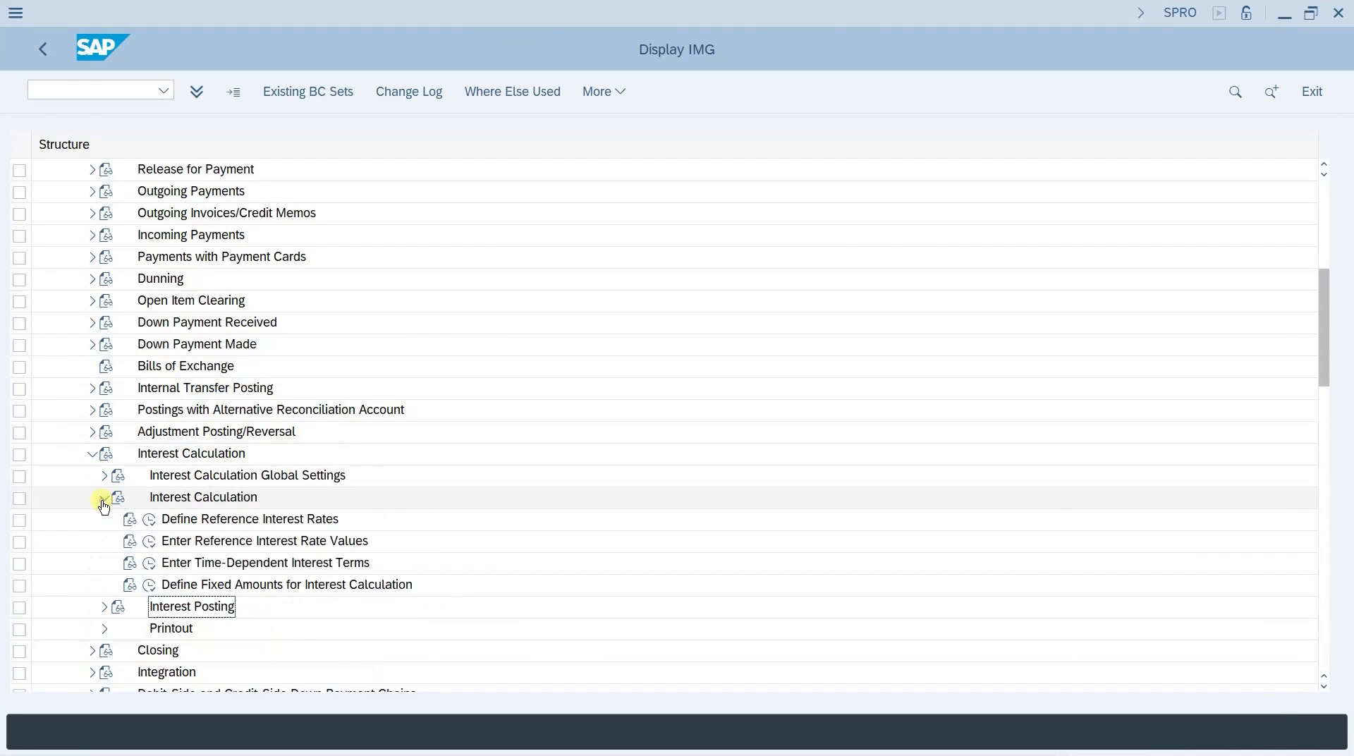
left_click(148, 520)
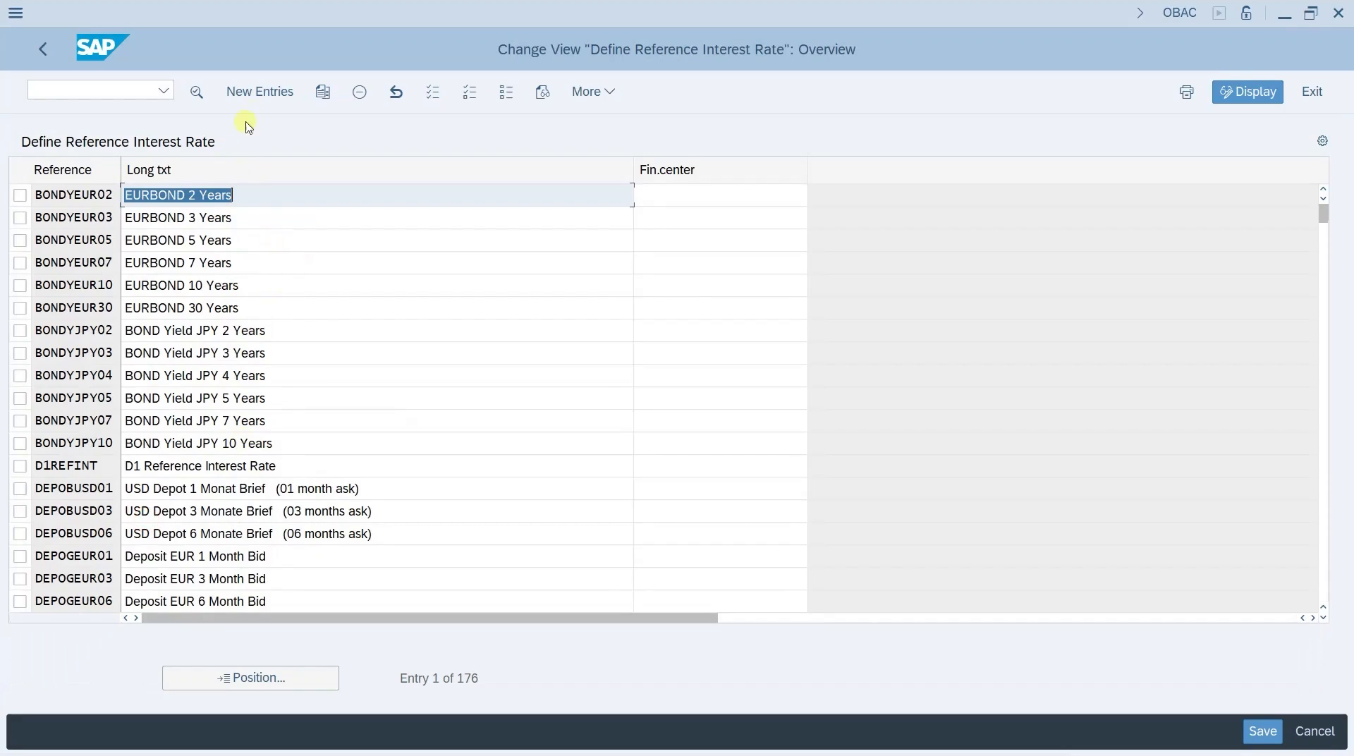
left_click(258, 96)
- Name the reference interest rate C1REFINT, with long text "Credit Interest Rate" and description "C1 Int Rate"
type("C1")
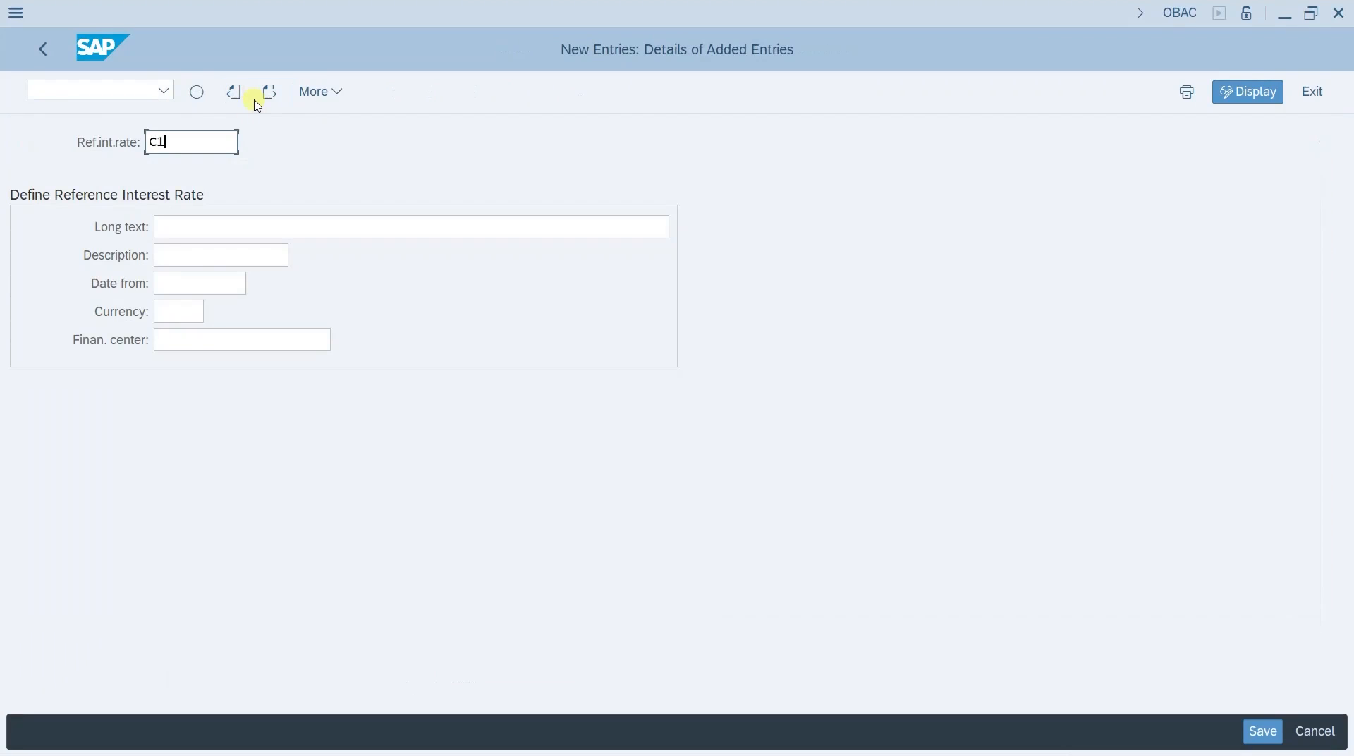
type("REFINT")
key("Tab")
type("C")
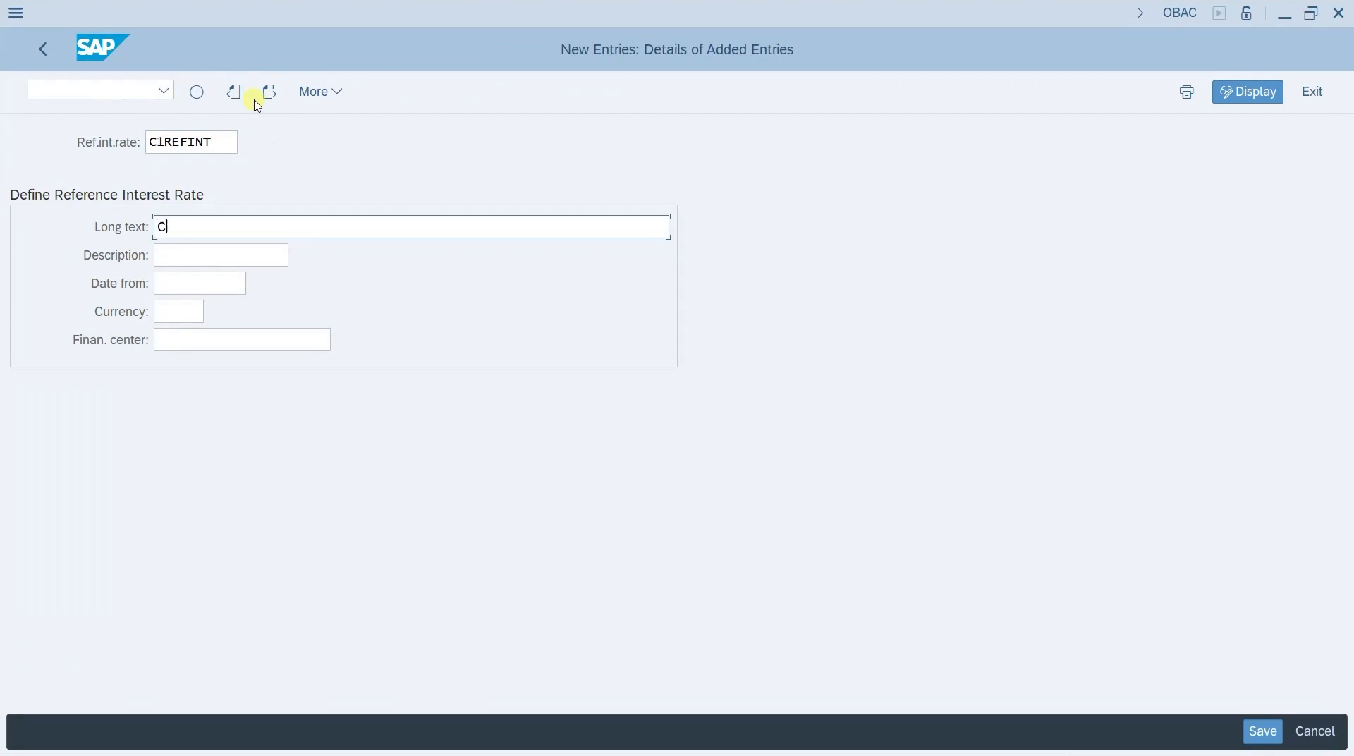
type("redit Interest Rate")
key("Tab")
type("C")
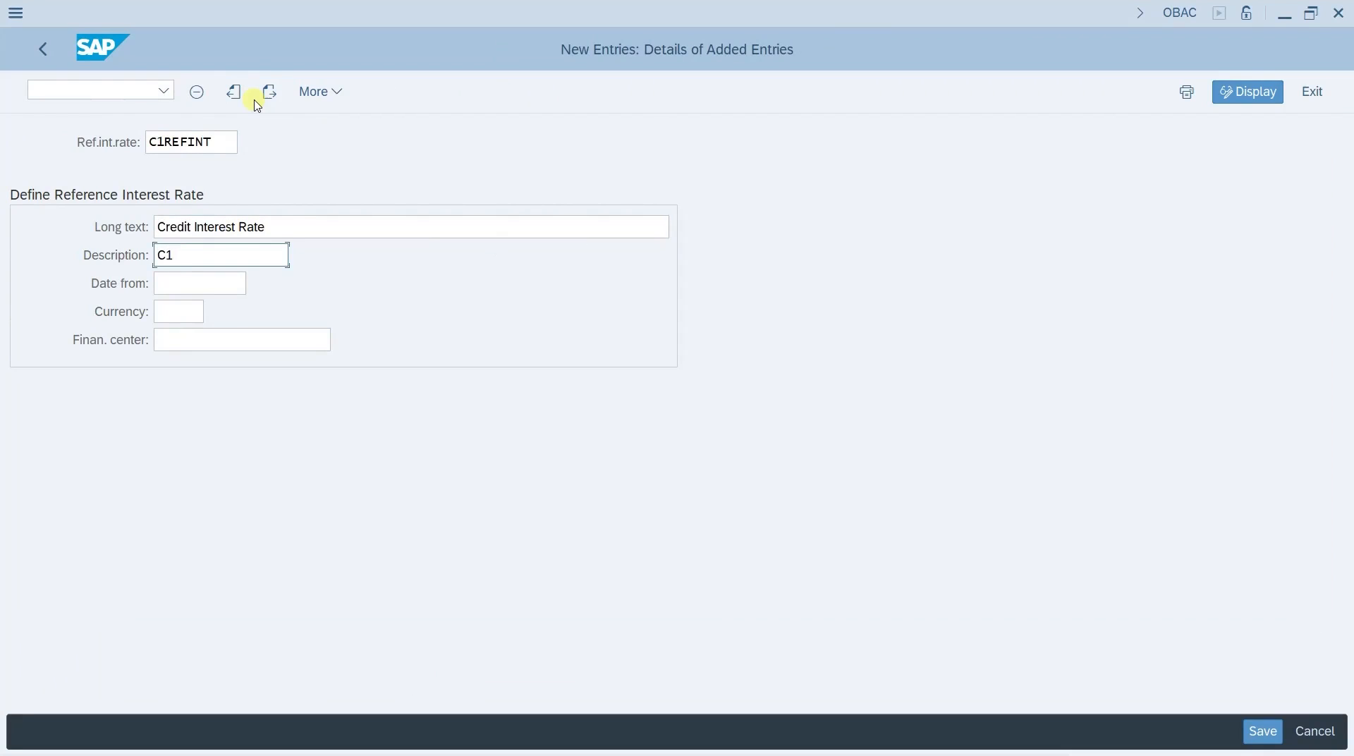
type("e")
key("Tab")
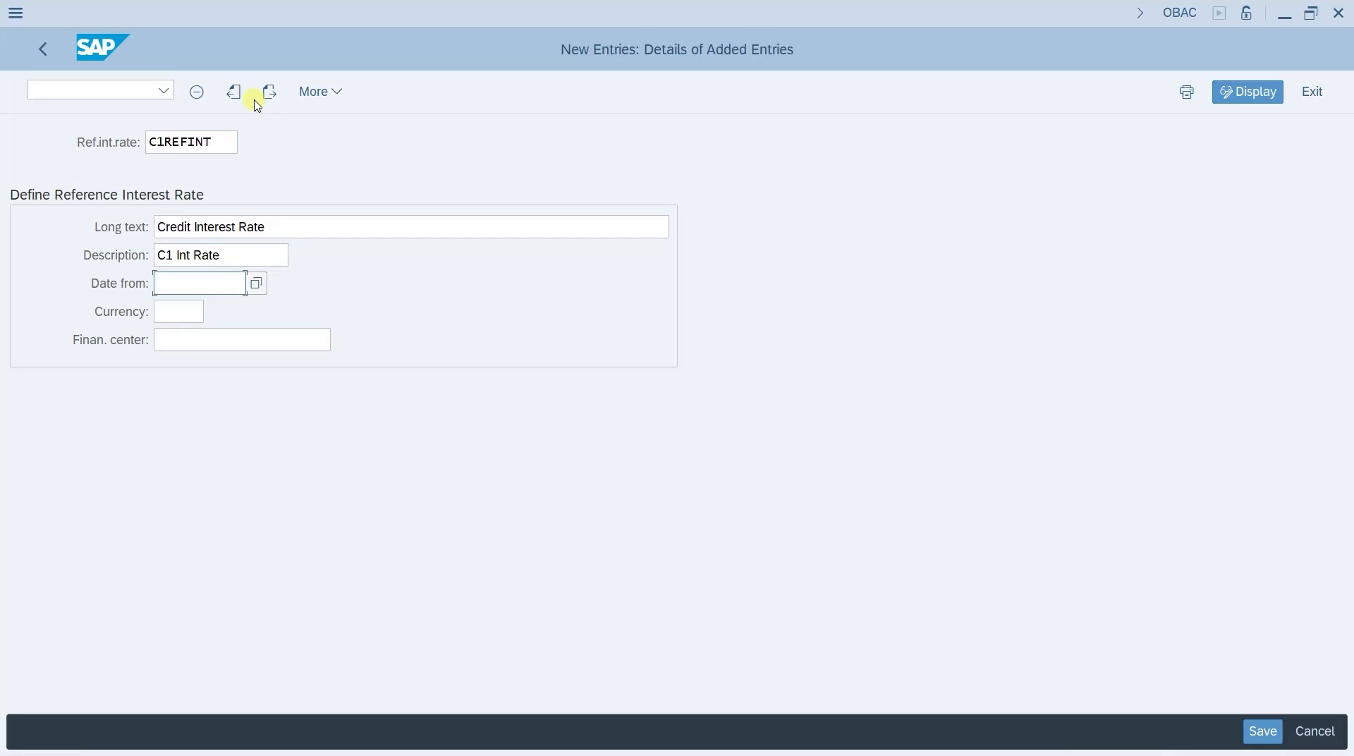
- Set the reference rate's start date to 01.01.2022 and currency to GBP, save it and return to the implementation guide
type("01012")
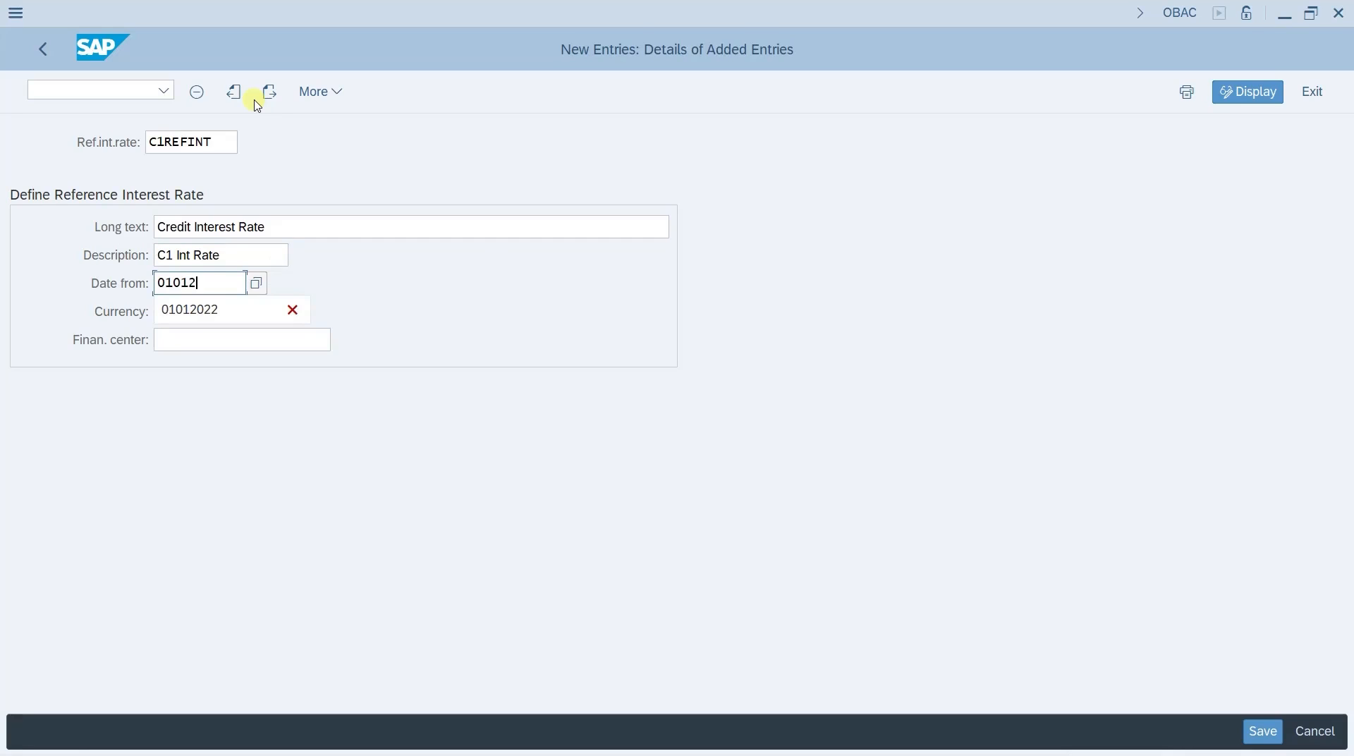
type("02")
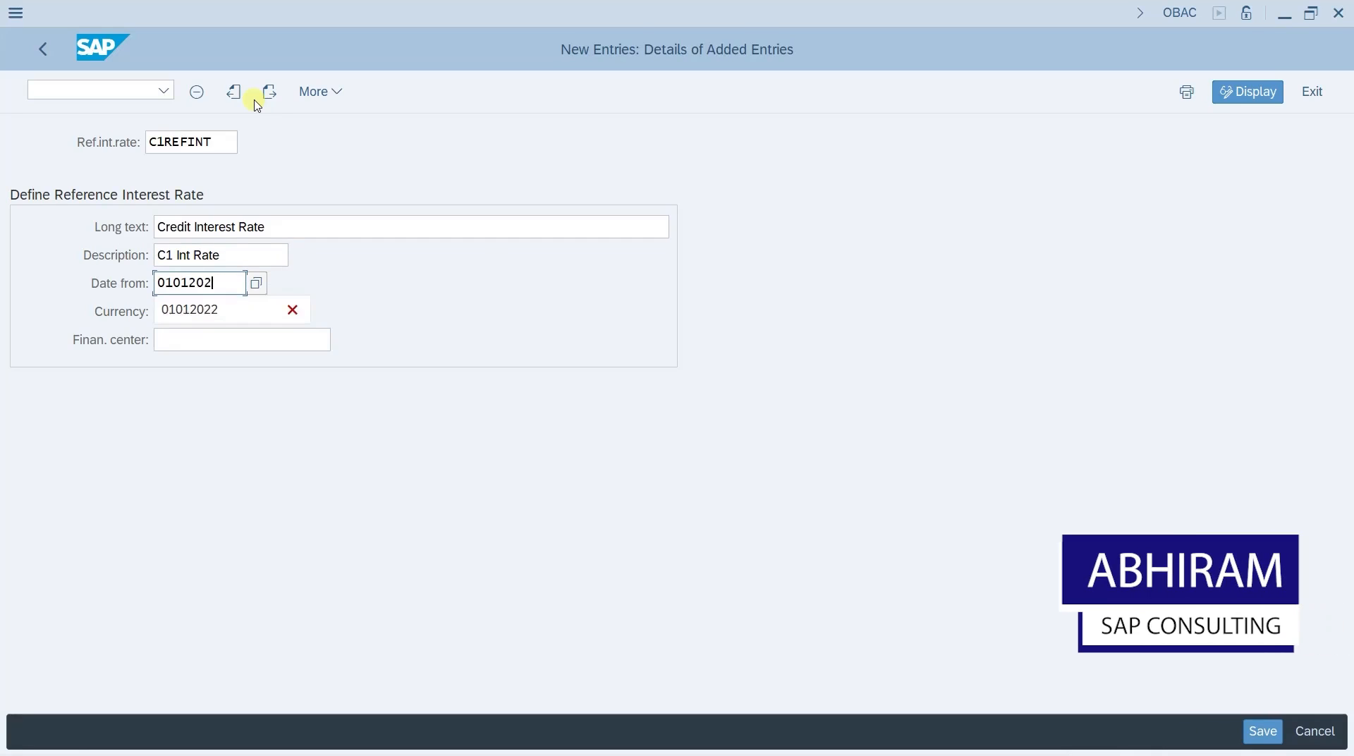
type("2")
key("Tab")
type("GBP")
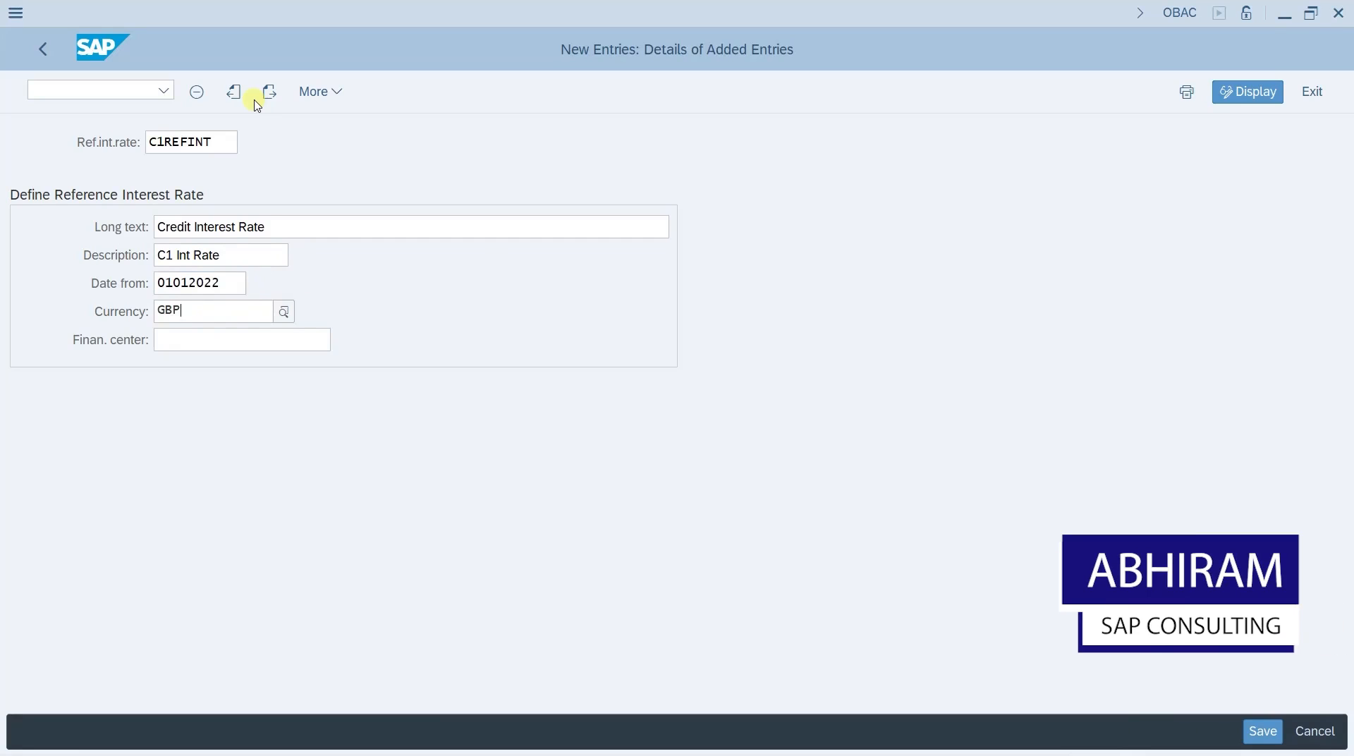
key("ctrl+s")
key("Return")
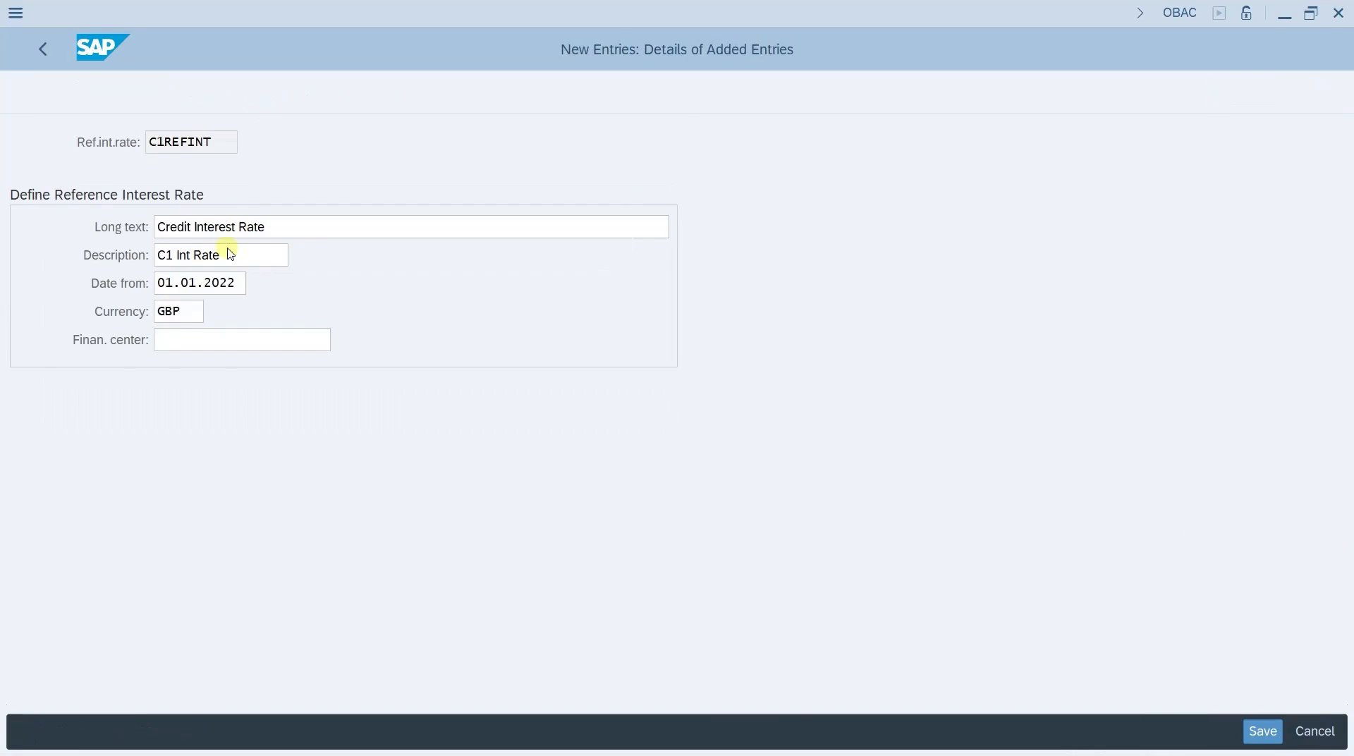
key("F3")
key("F3")
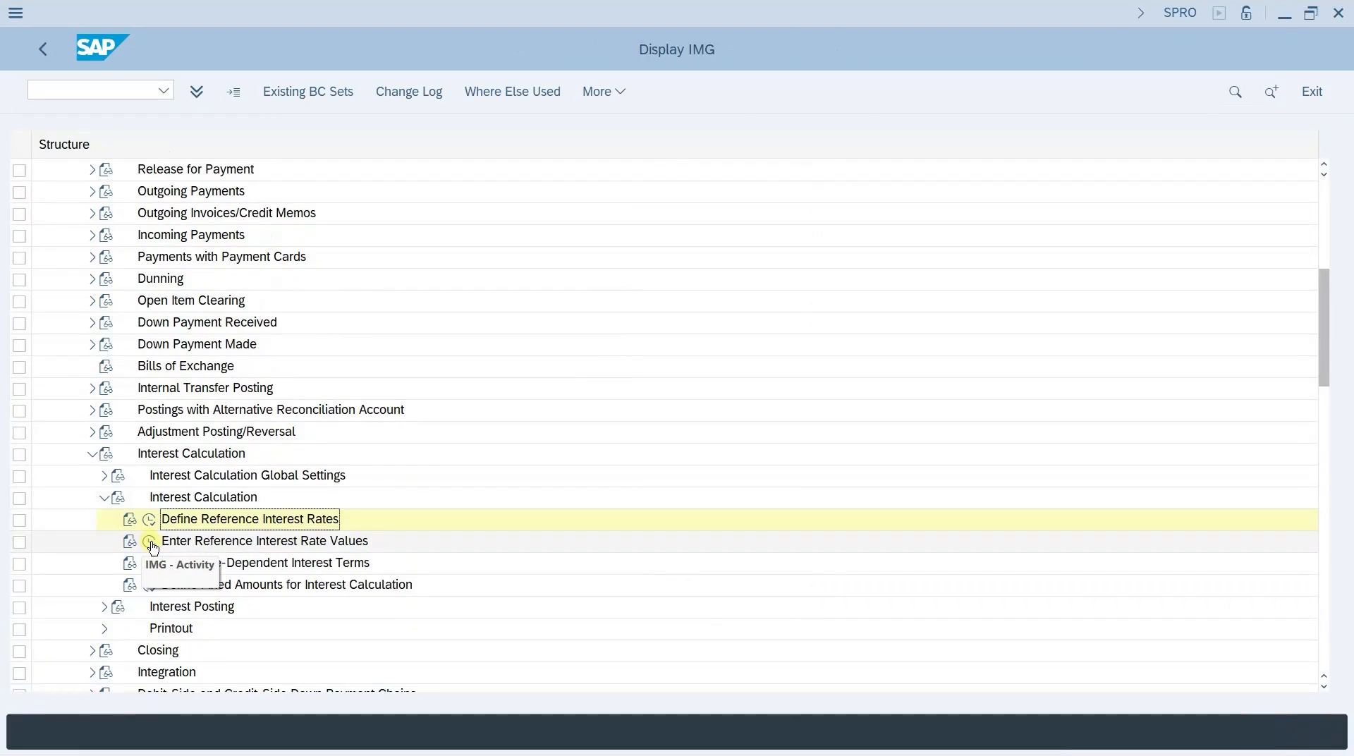
- Open Enter Reference Interest Rate Values and start a new entry for reference rate C1REFINT
left_click(150, 544)
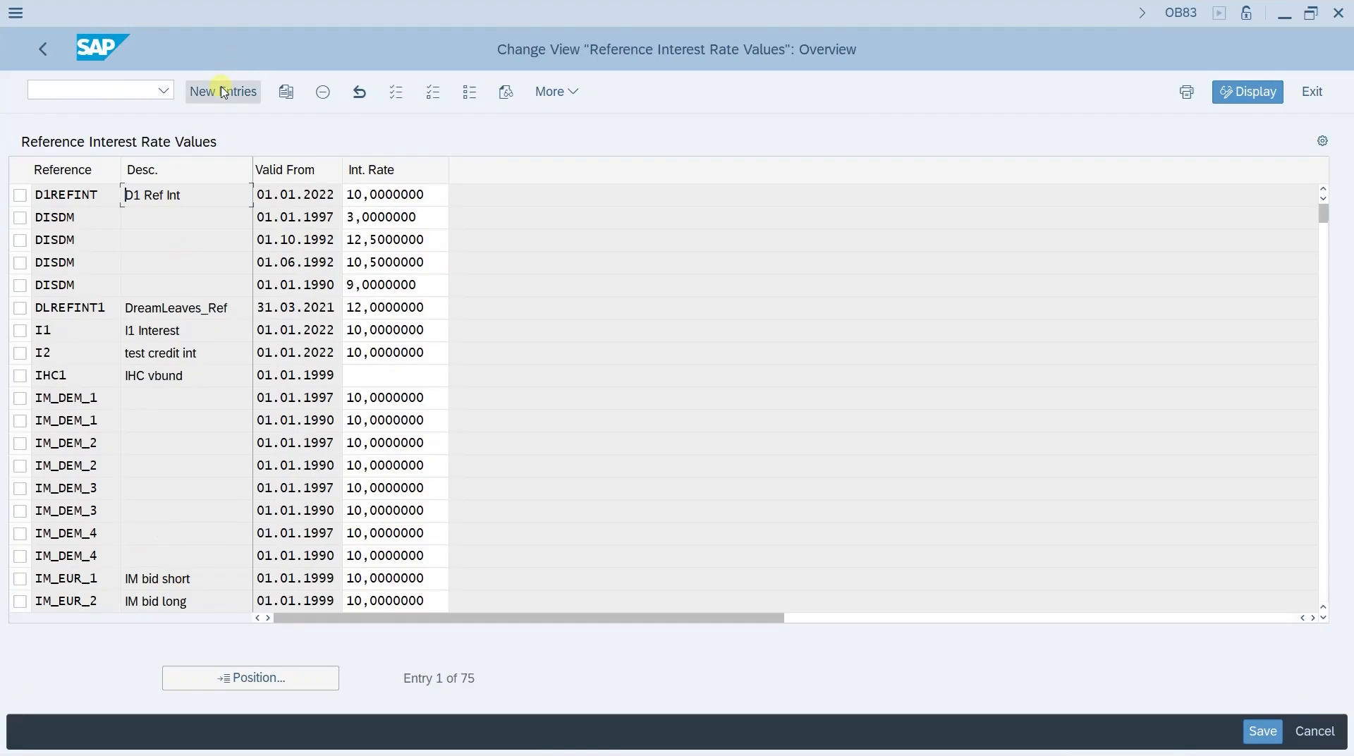
left_click(223, 93)
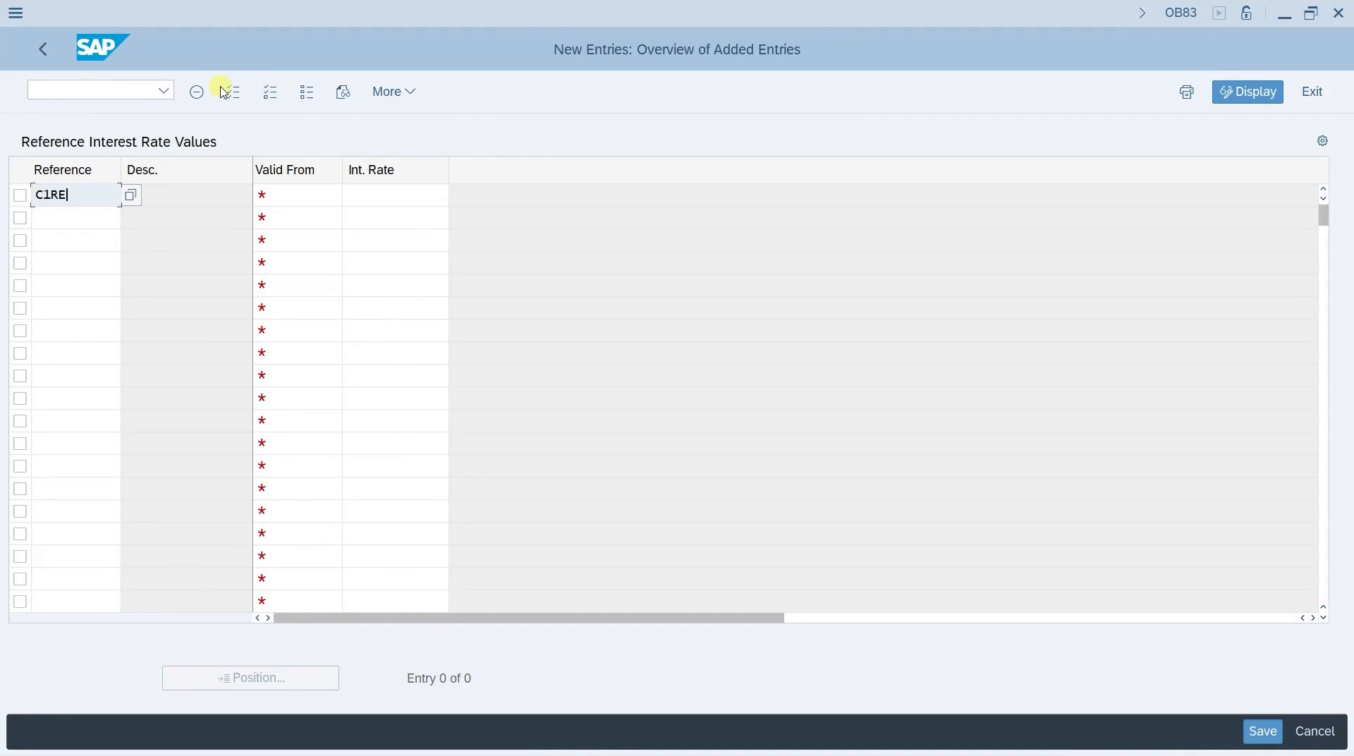
key("F4")
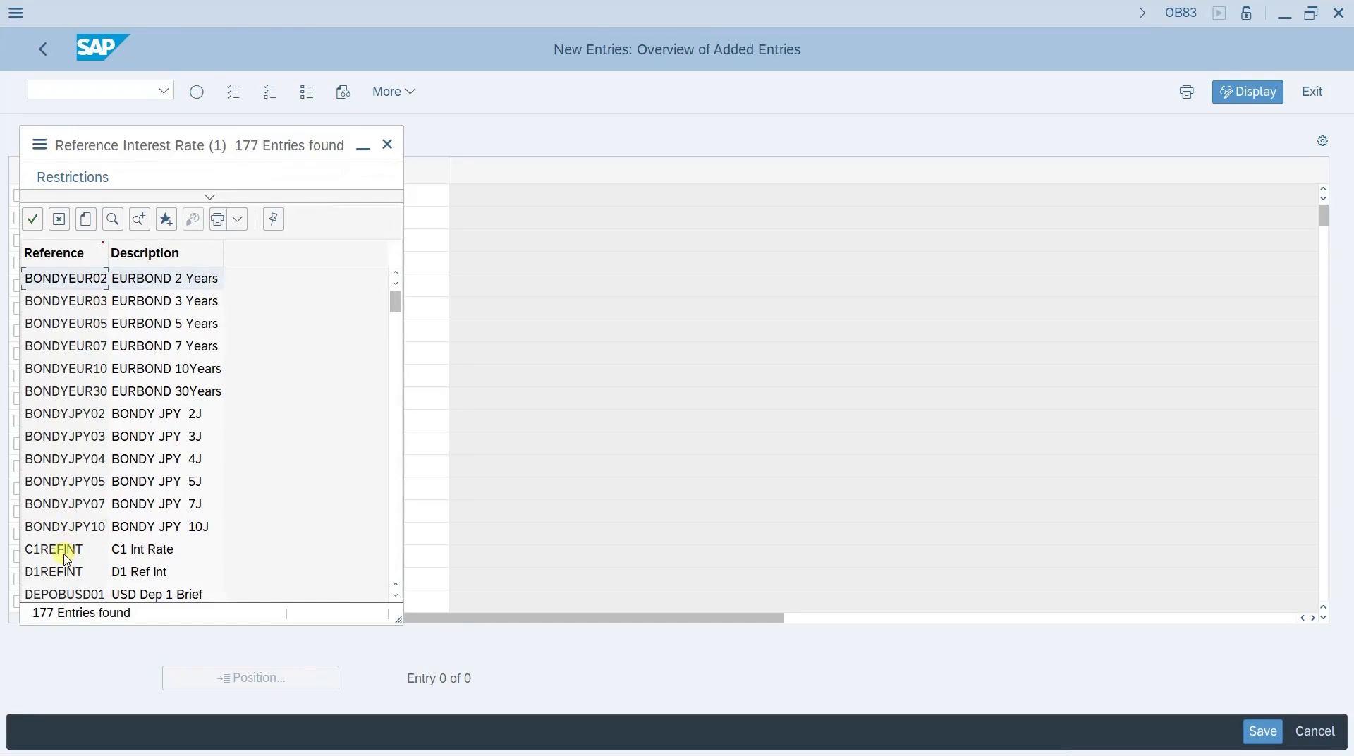
double_click(64, 552)
- Give C1REFINT an interest rate of 10 valid from 01.01.2022, save it and return to the implementation guide
left_click(289, 196)
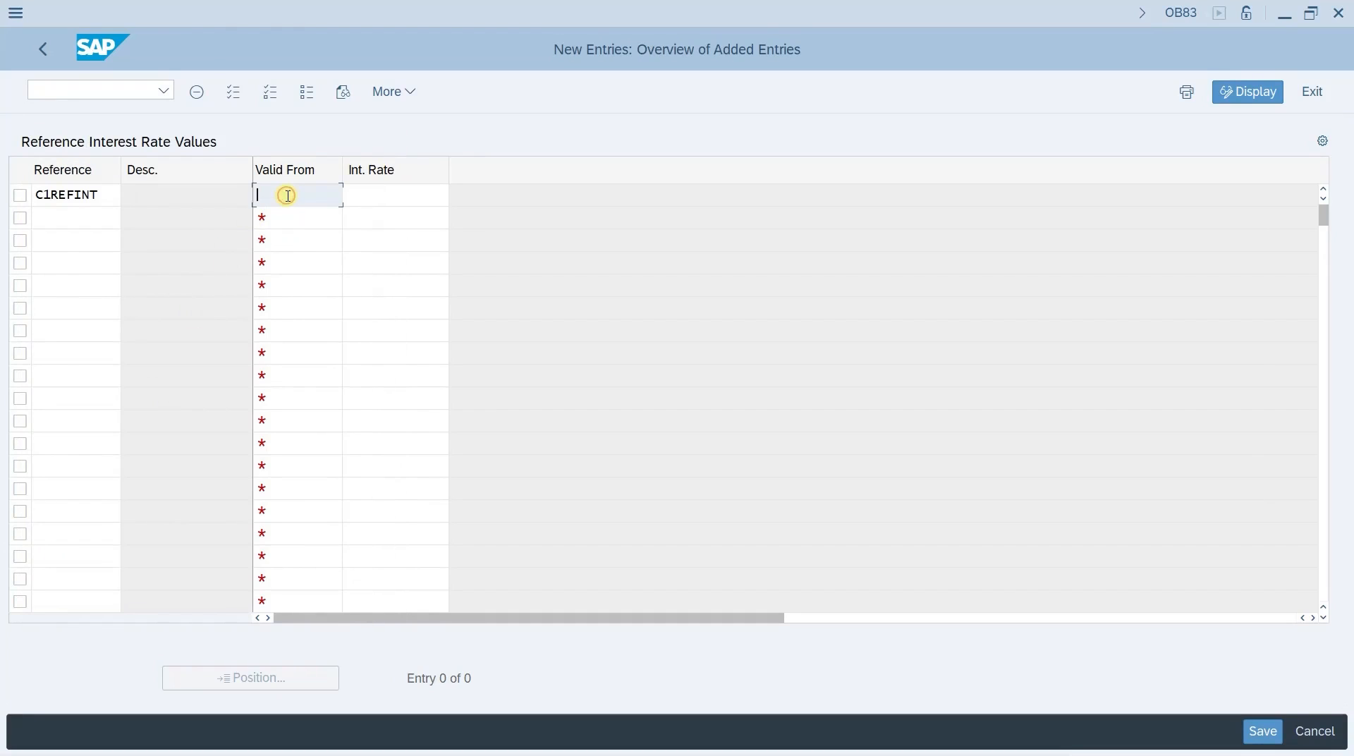
type("01012022")
key("Tab")
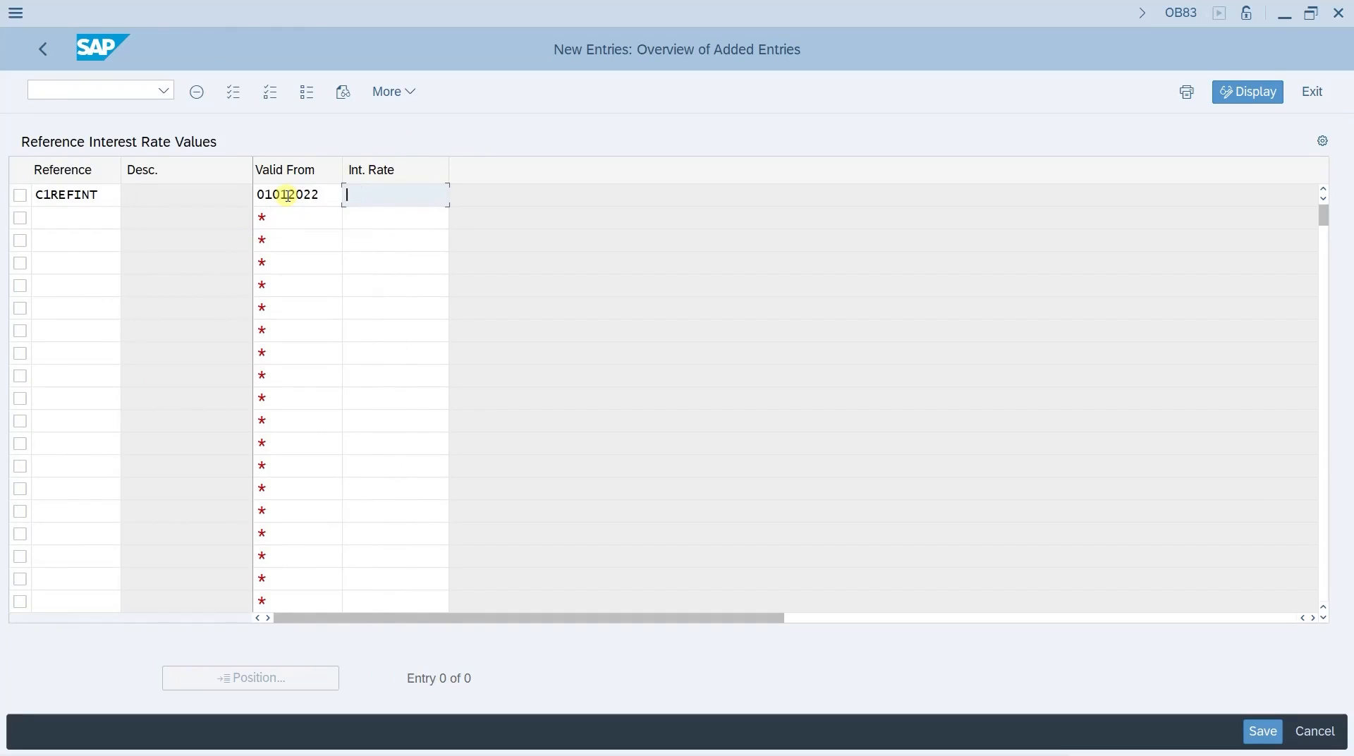
type("10")
key("Return")
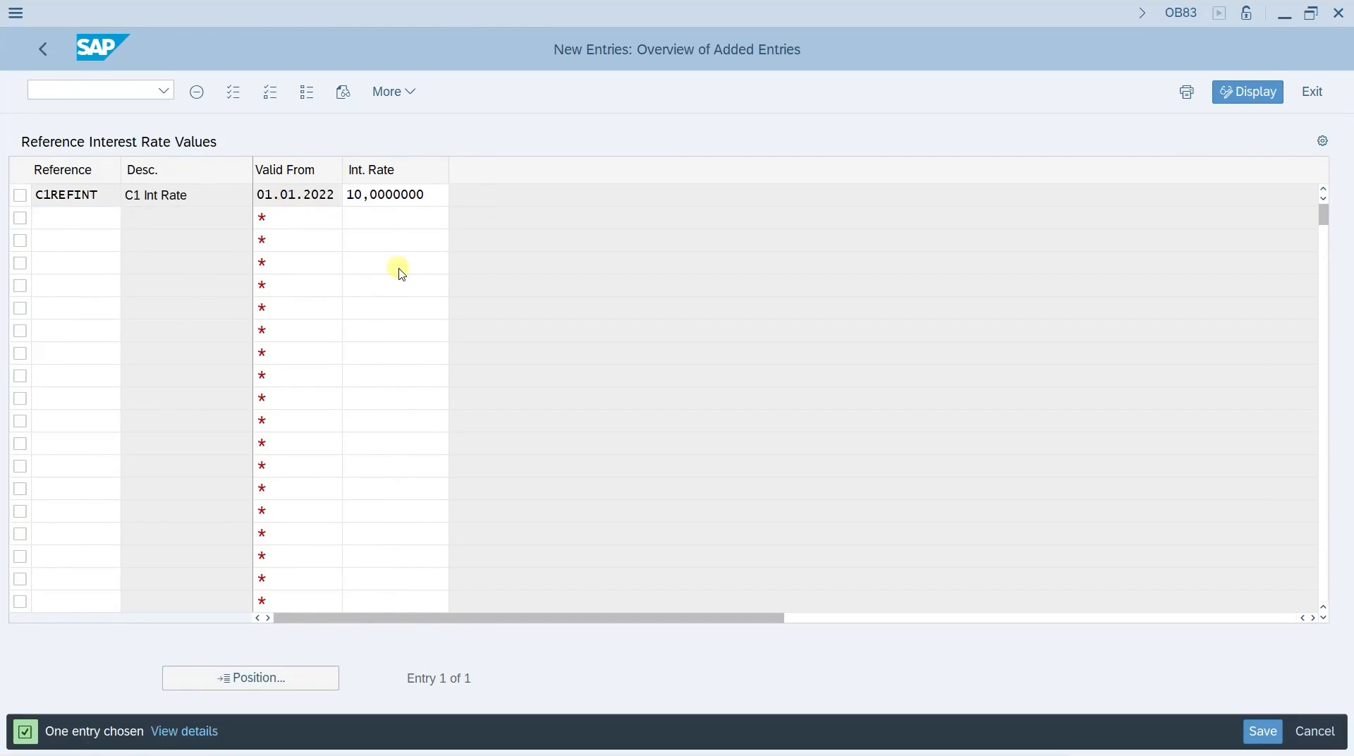
key("ctrl+s")
key("Return")
key("F3")
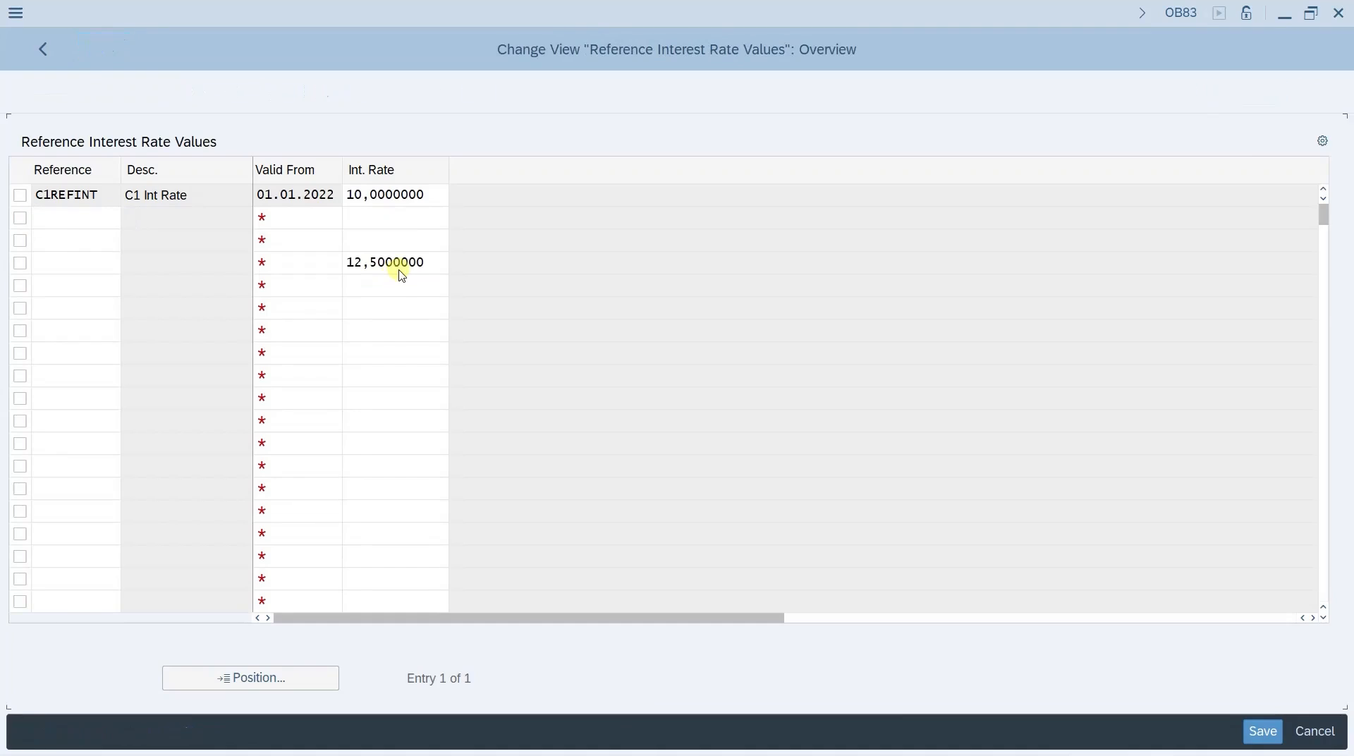
key("F3")
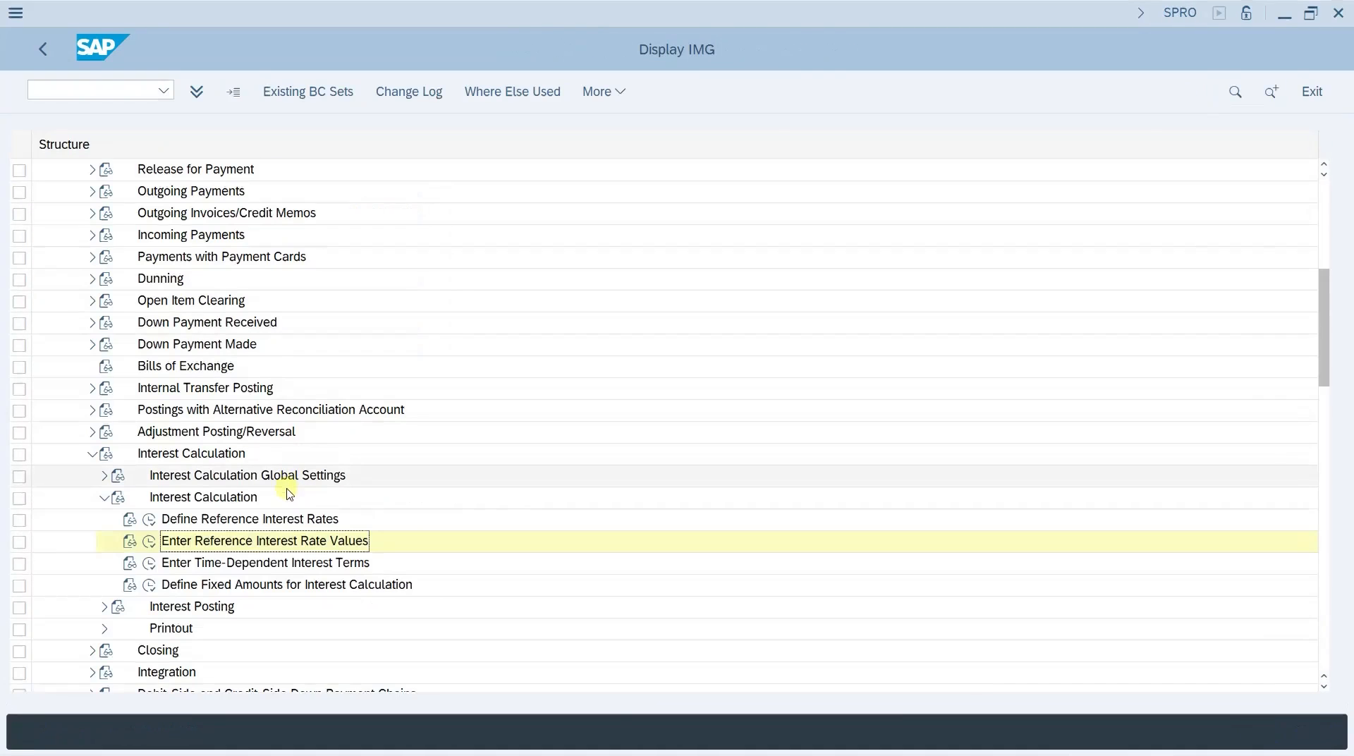
- Start a new time-dependent interest terms entry for interest indicator C1, currency GBP, effective from 01.01.2022
left_click(149, 563)
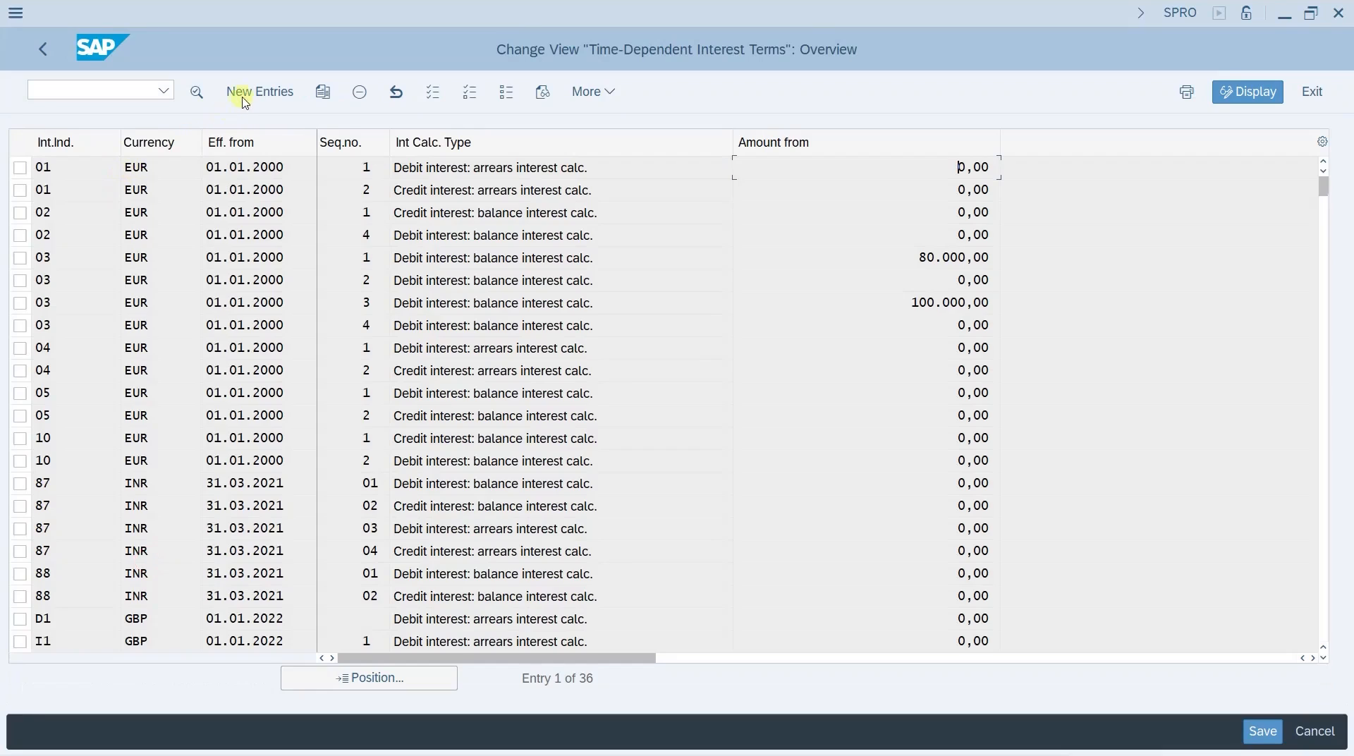
left_click(242, 96)
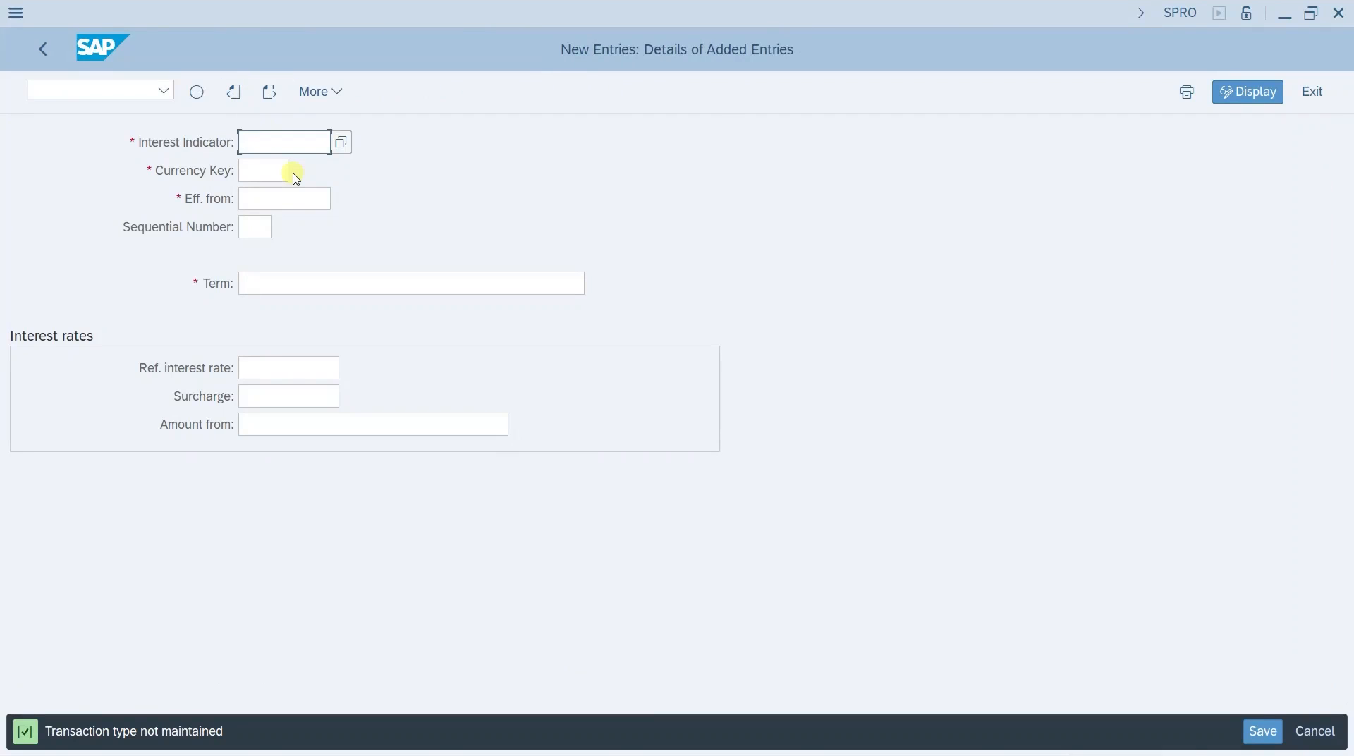
type("C1")
key("Tab")
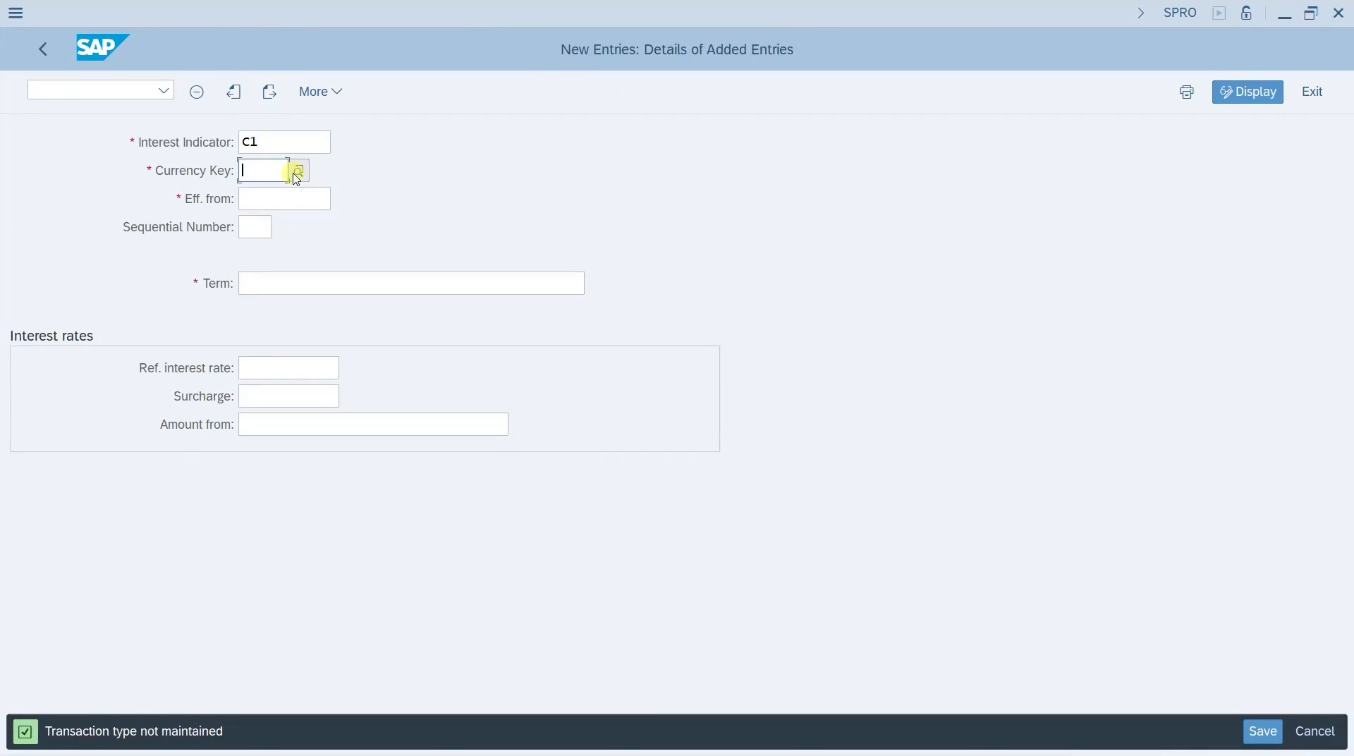
type("GBP")
key("Tab")
type("01012022")
key("Tab")
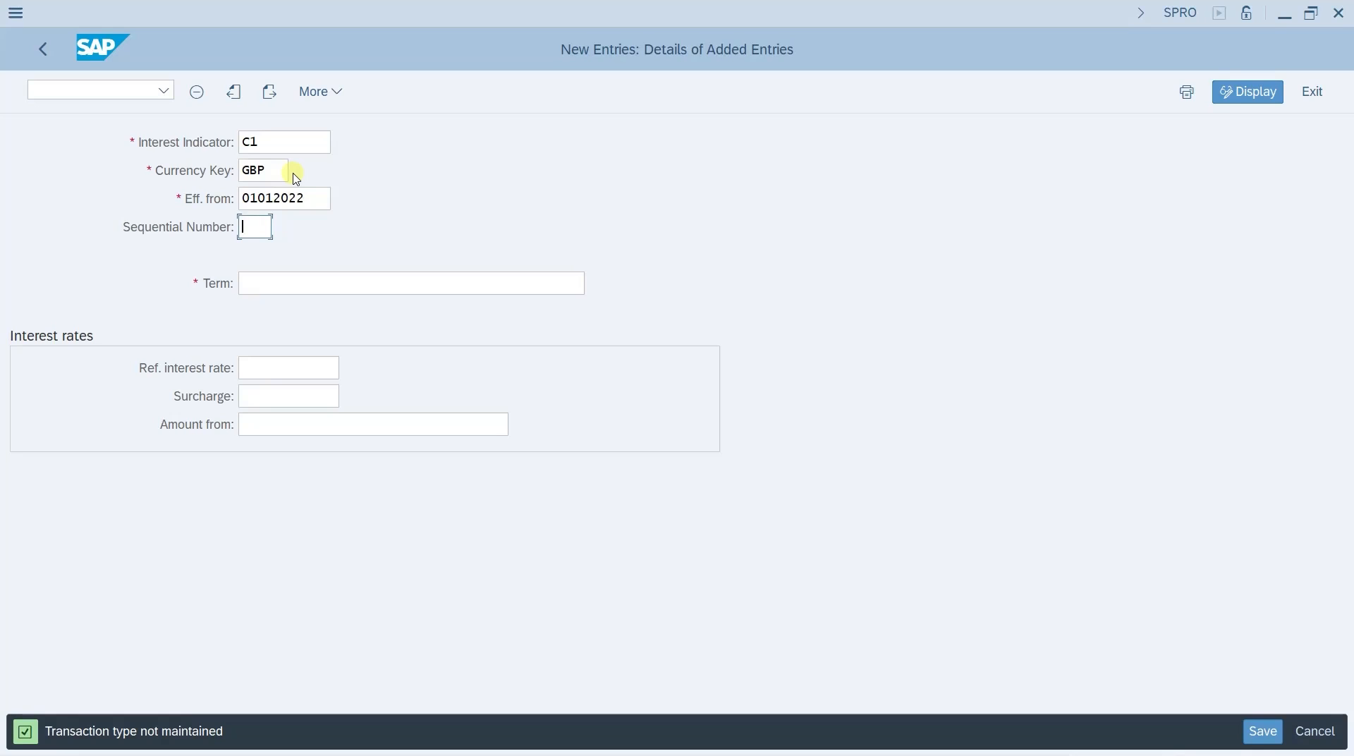
- Set the entry's term to "Credit interest: balance interest calc." and its reference interest rate to C1REFINT
key("Tab")
key("F4")
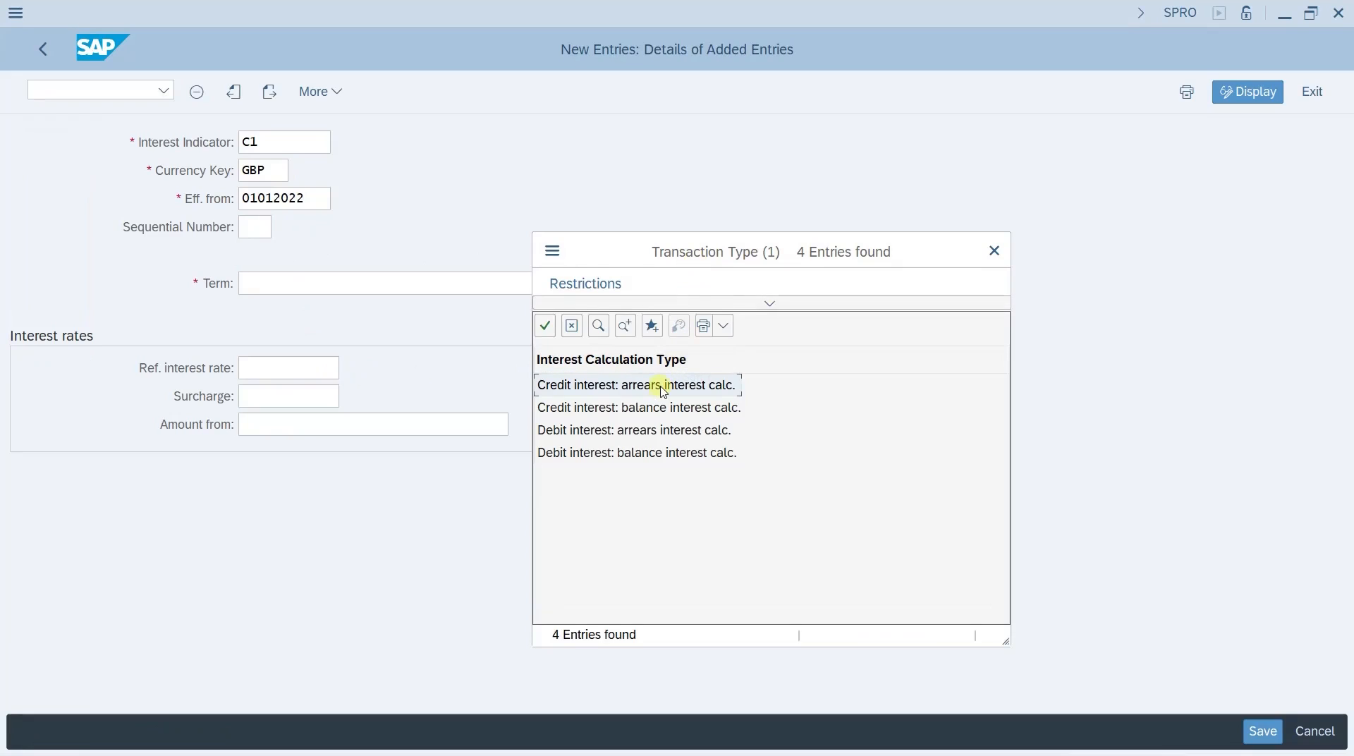
left_click(608, 408)
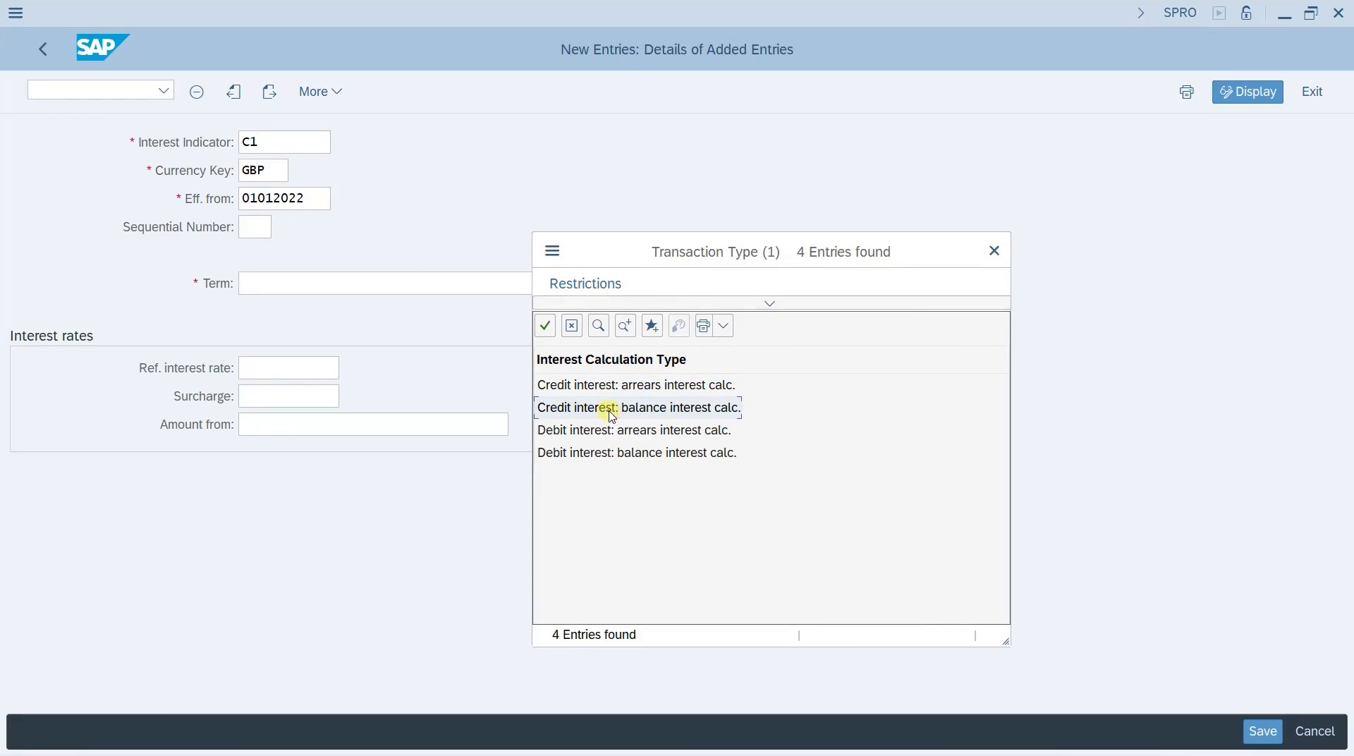
double_click(609, 411)
left_click(292, 369)
type("C")
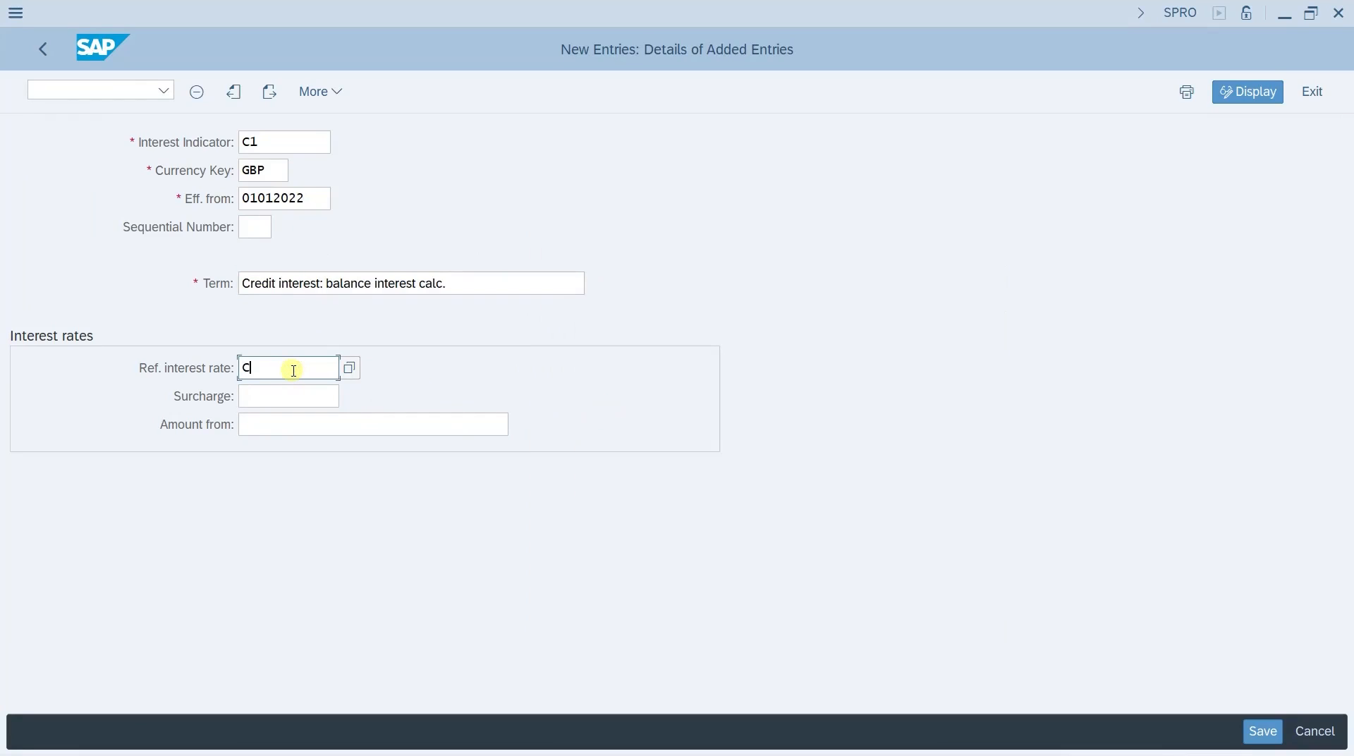
type("1REFINT")
key("Tab")
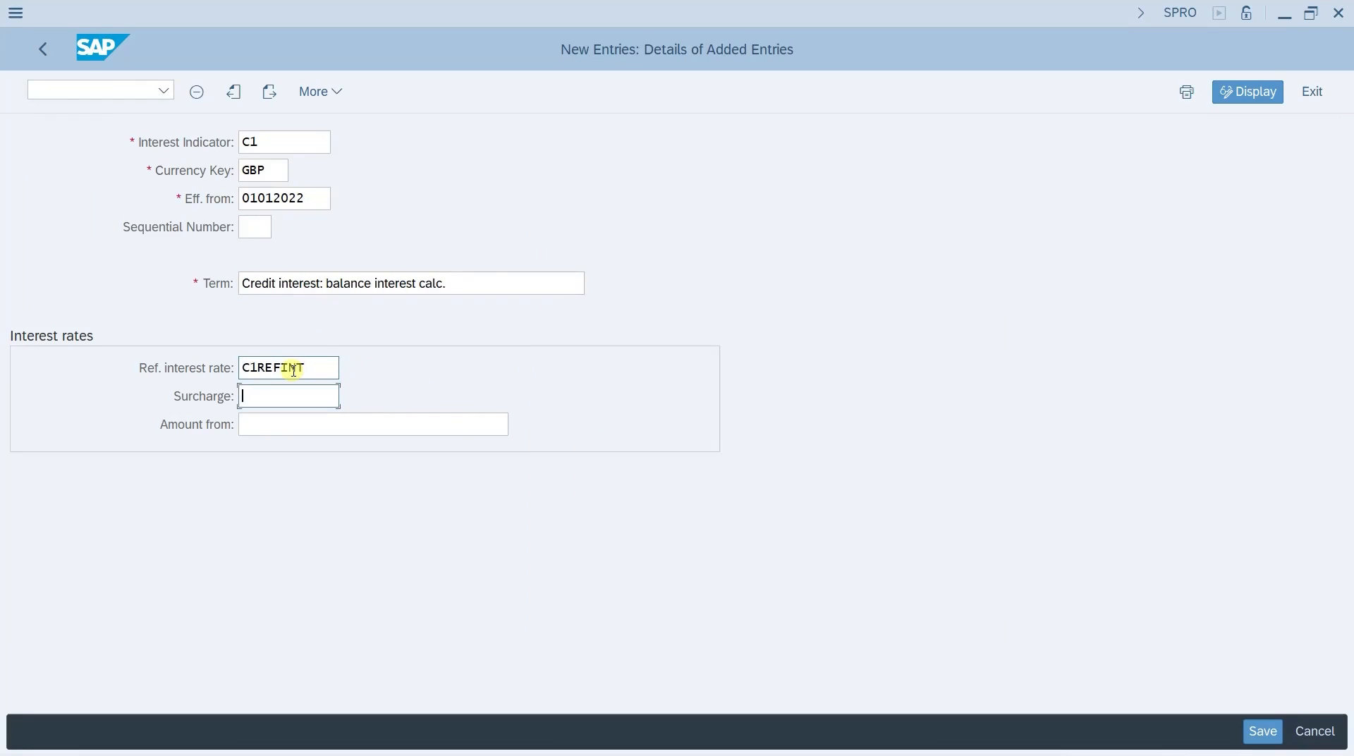
- Save the time-dependent interest terms entry and return to the implementation guide
key("Tab")
key("ctrl+s")
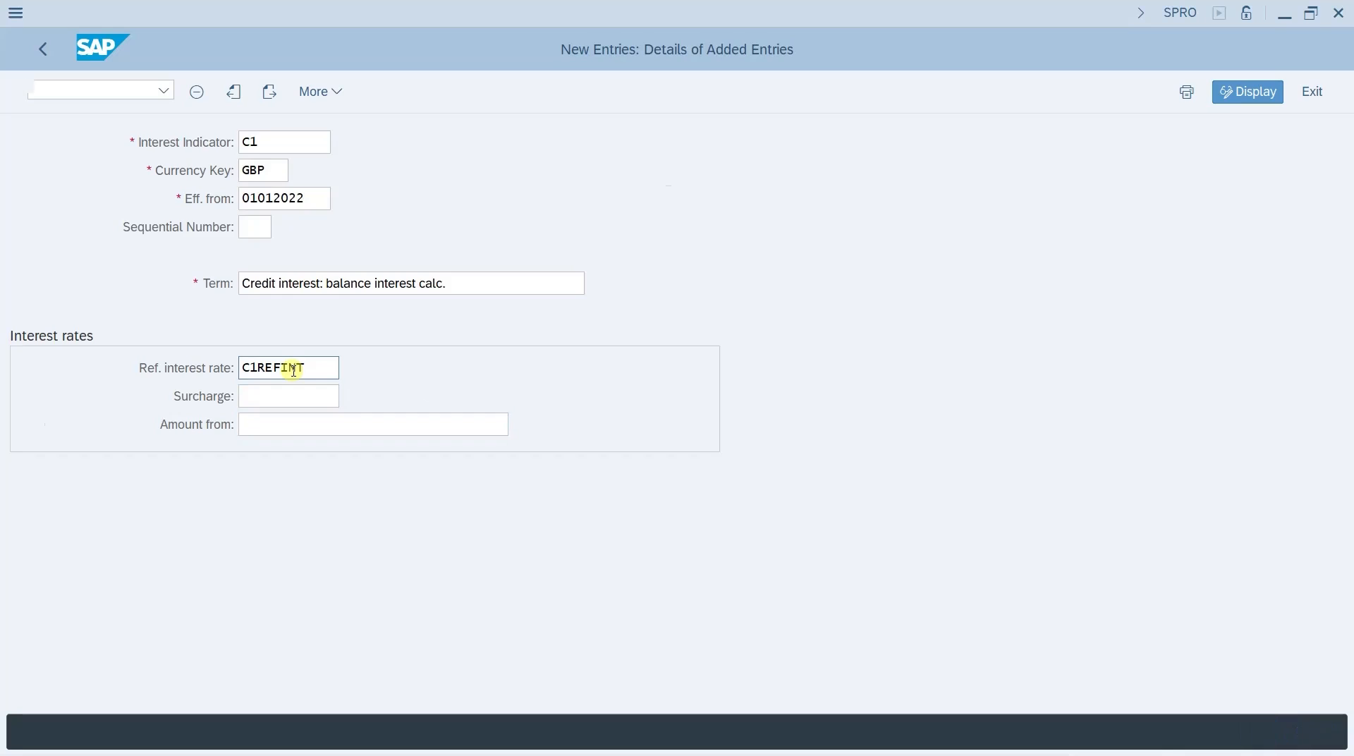
key("Return")
key("F3")
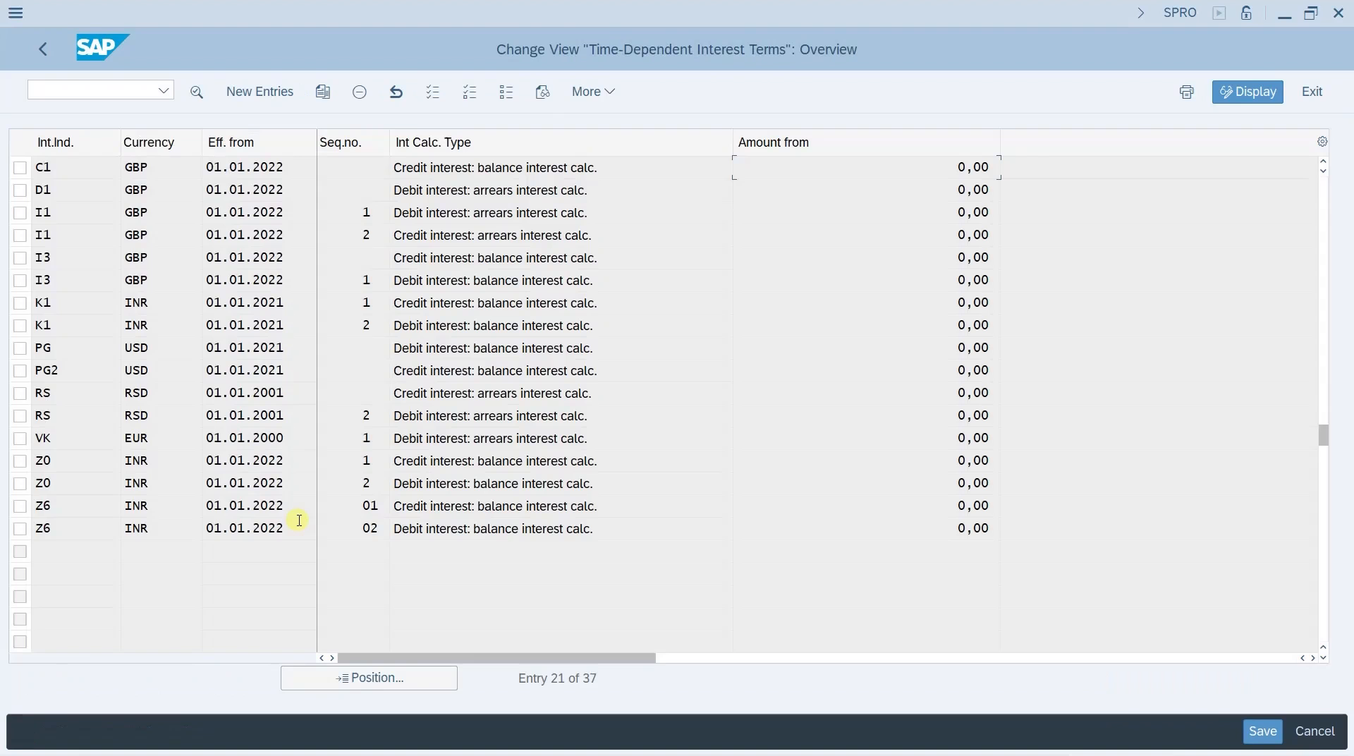
key("F3")
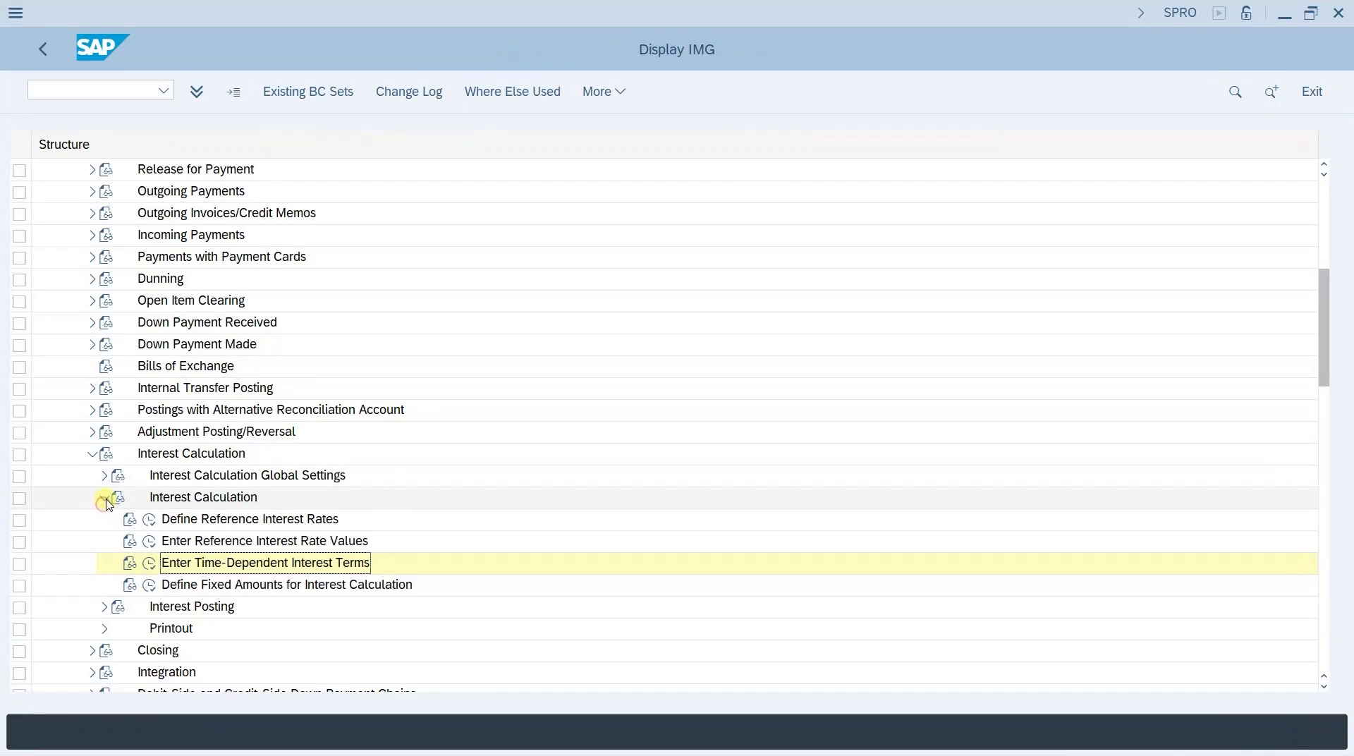
- Expand Interest Posting in the implementation guide and open transaction OBV2 in a new session
left_click(105, 498)
left_click(104, 520)
left_click(105, 520)
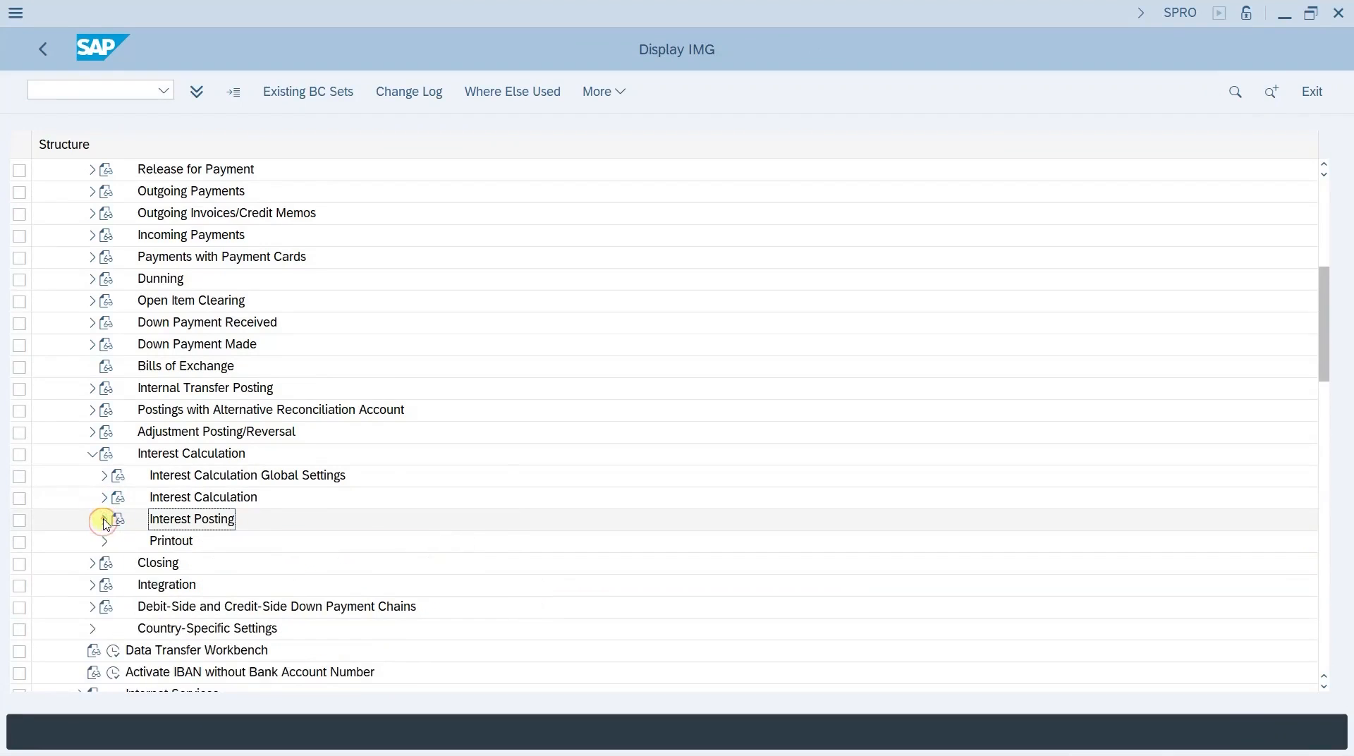
left_click(104, 520)
left_click(115, 94)
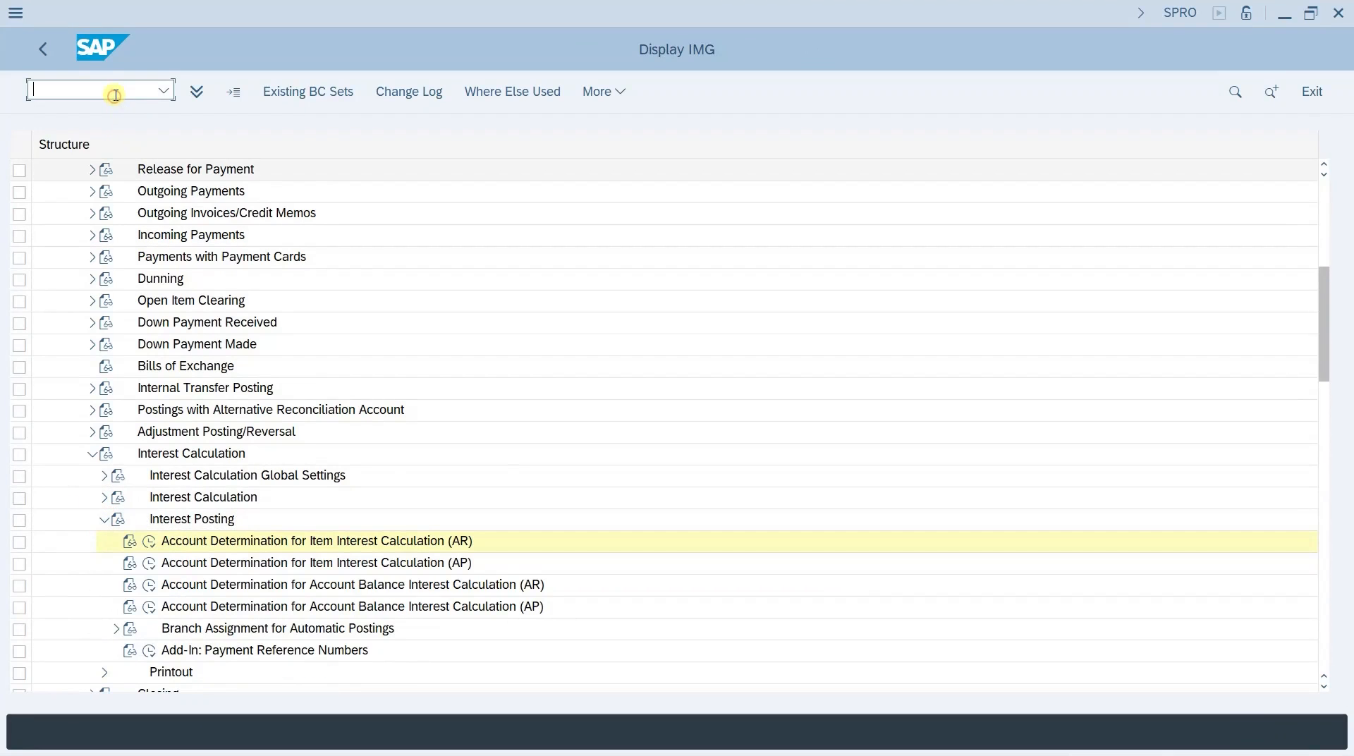
type("/oobv2")
key("Return")
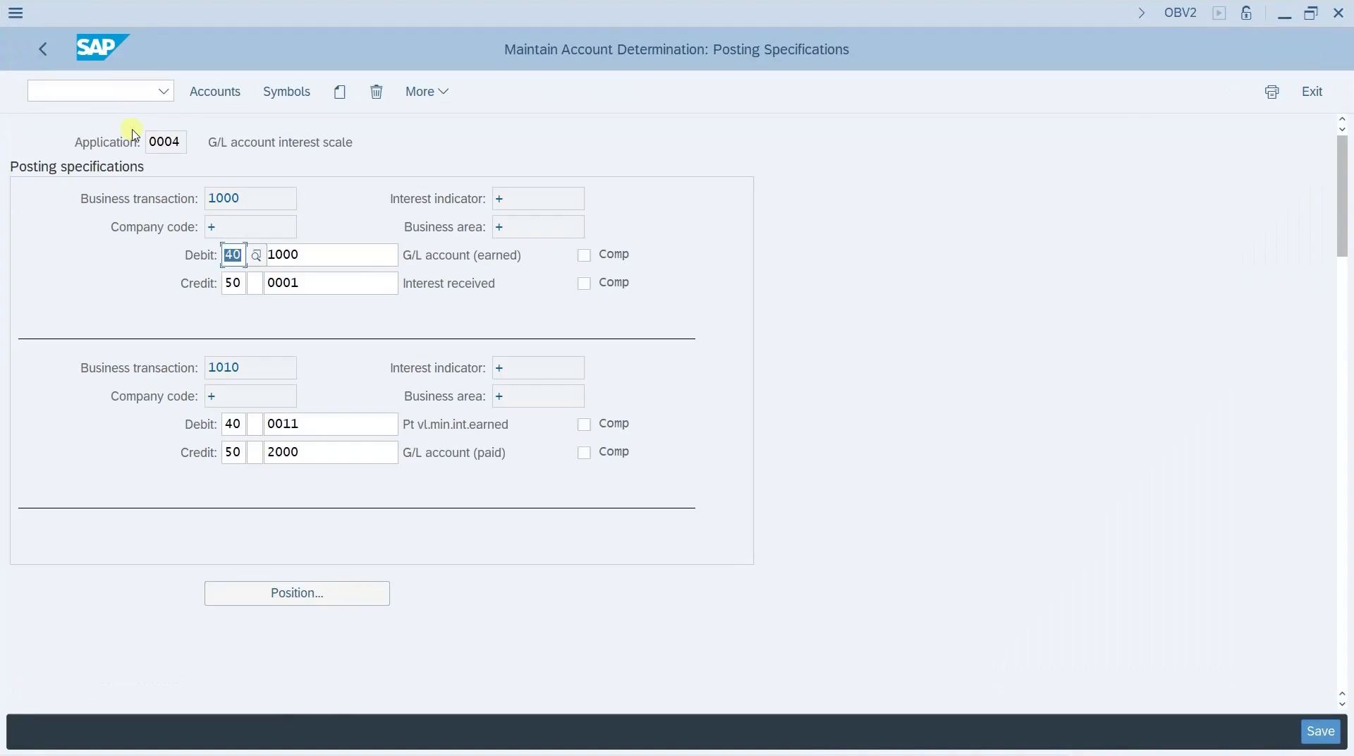
- Create a posting specification for business transaction 2000, company code SON2, interest indicator C1 and business area +
left_click(340, 93)
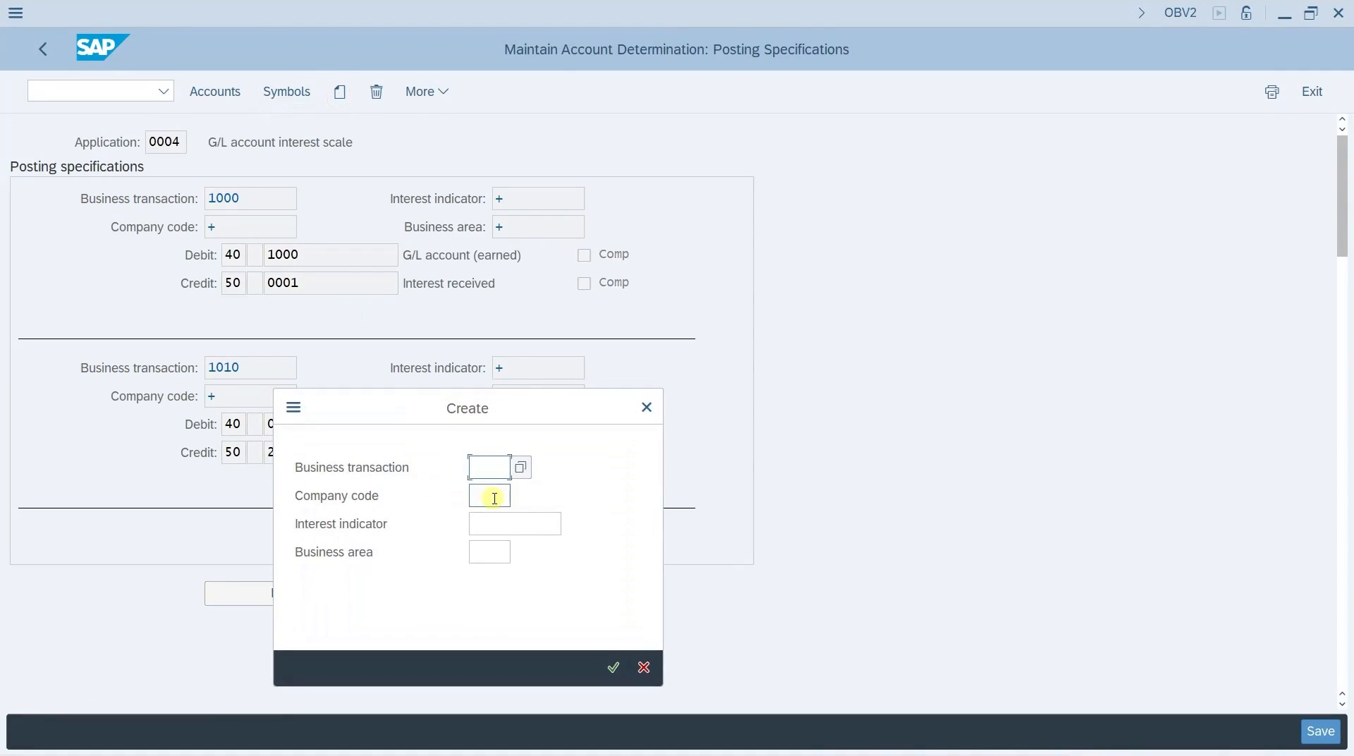
key("F4")
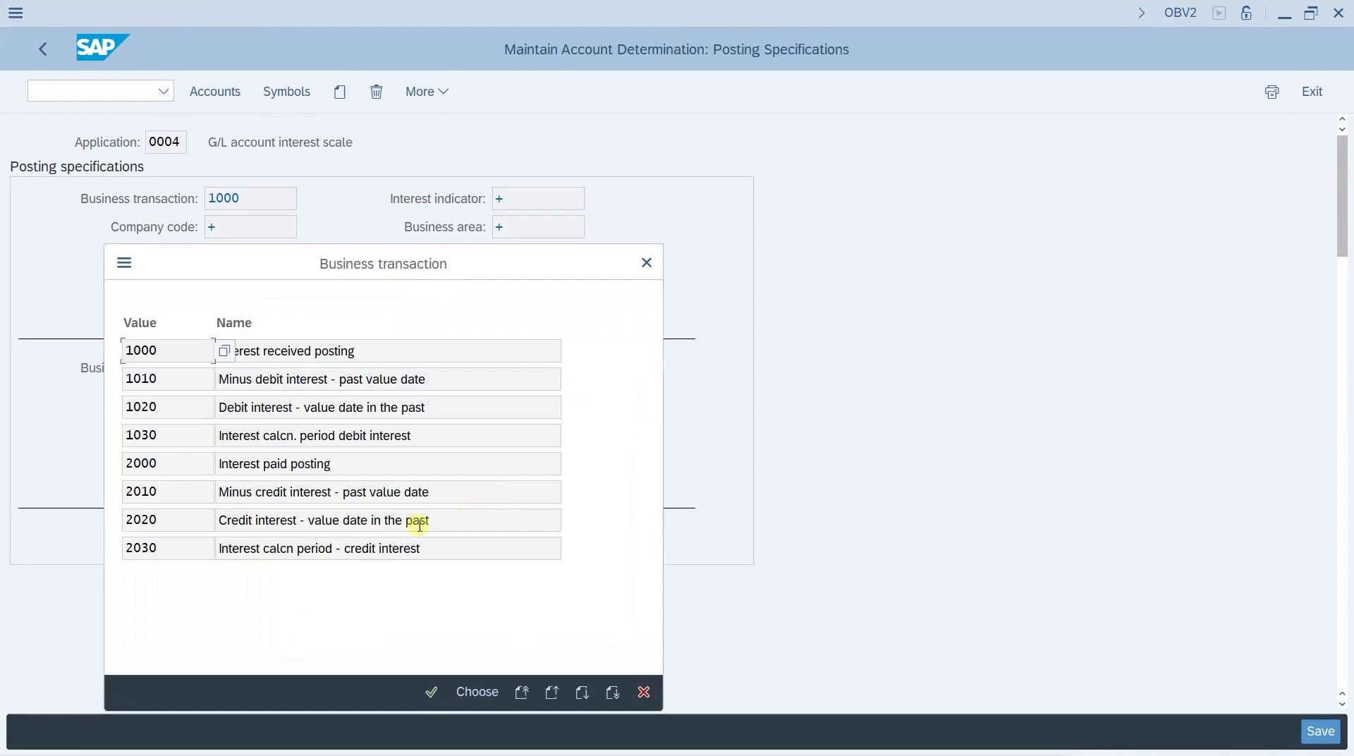
double_click(271, 464)
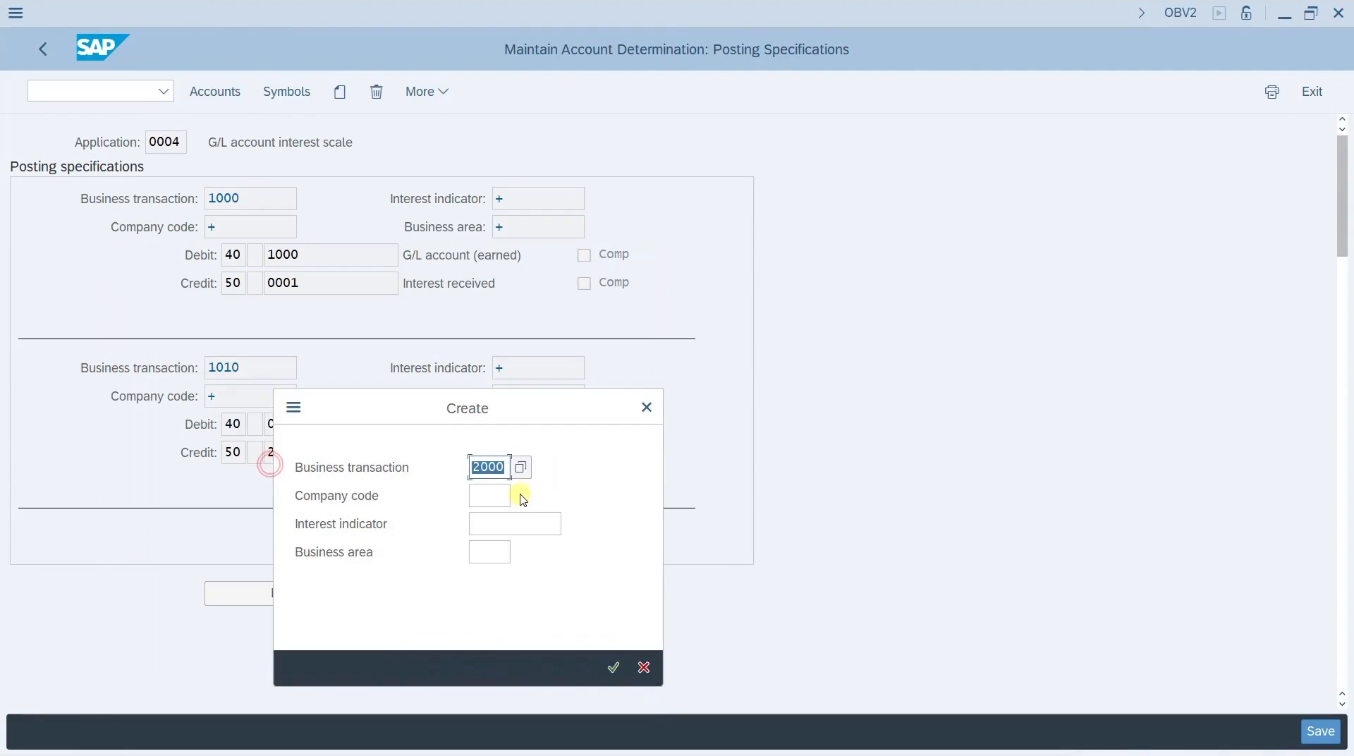
left_click(500, 494)
type("son2")
key("Tab")
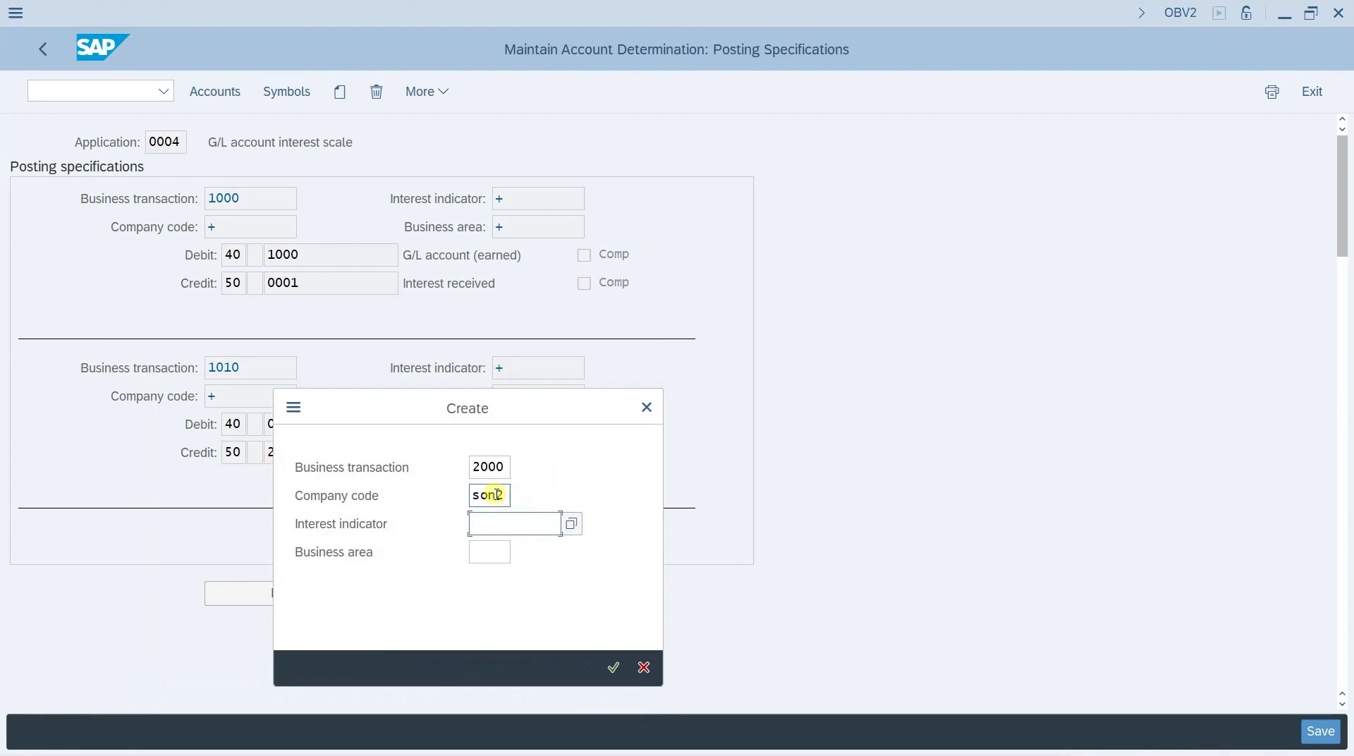
type("C1")
key("Tab")
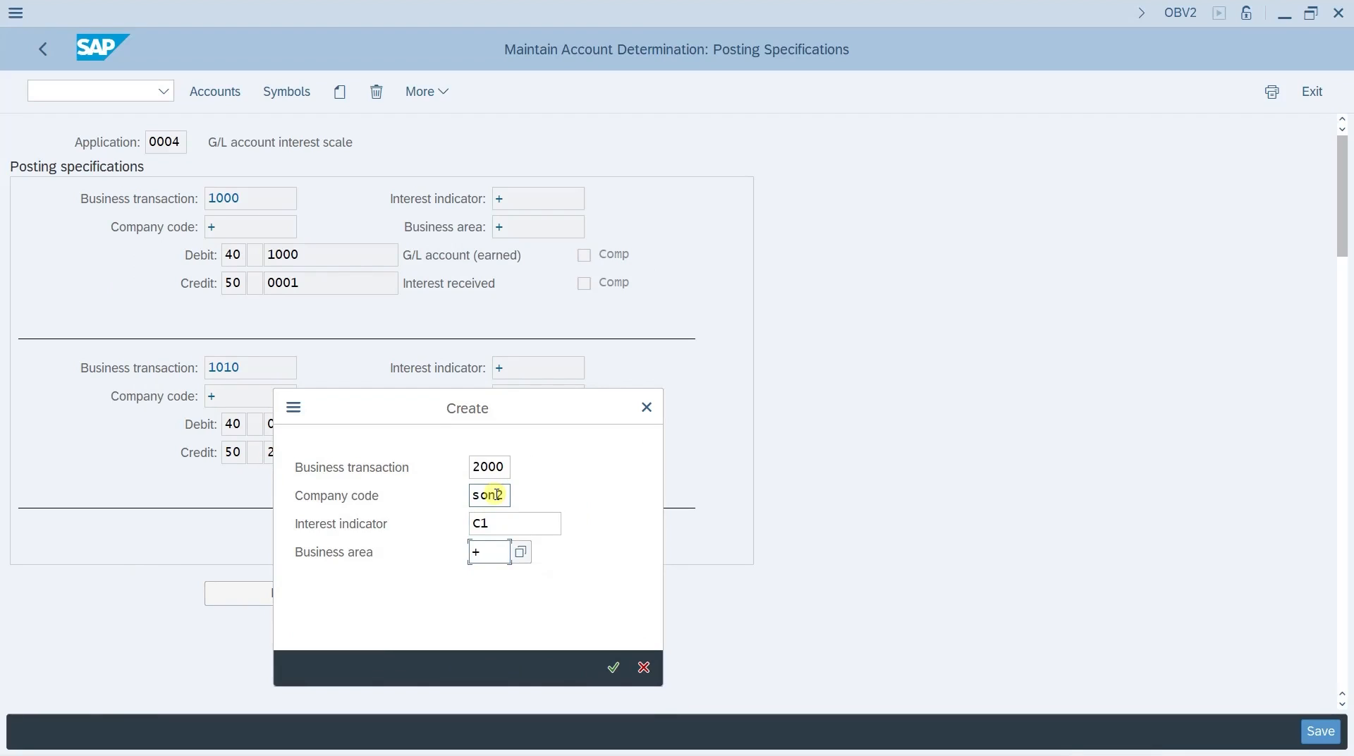
key("Return")
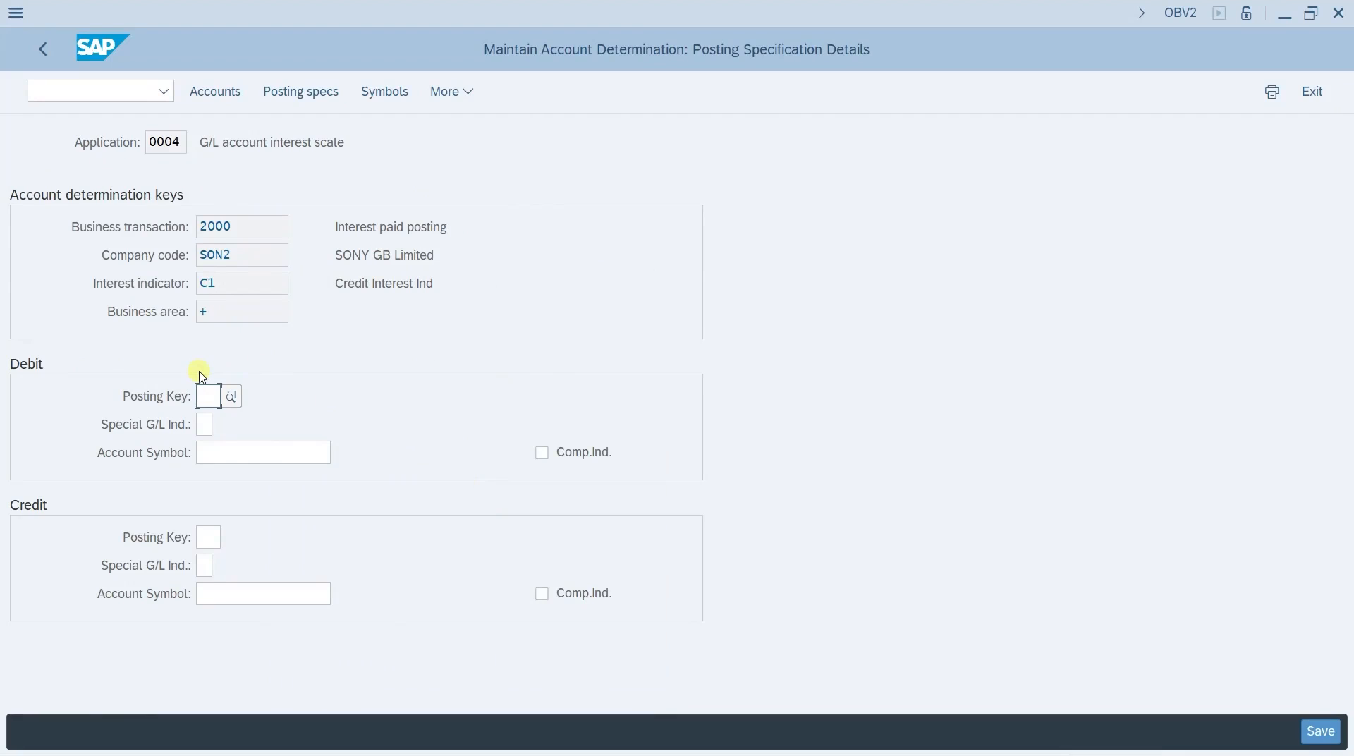
- Set the debit side to posting key 40 with account symbol 0002, Interest paid
type("40")
left_click(227, 450)
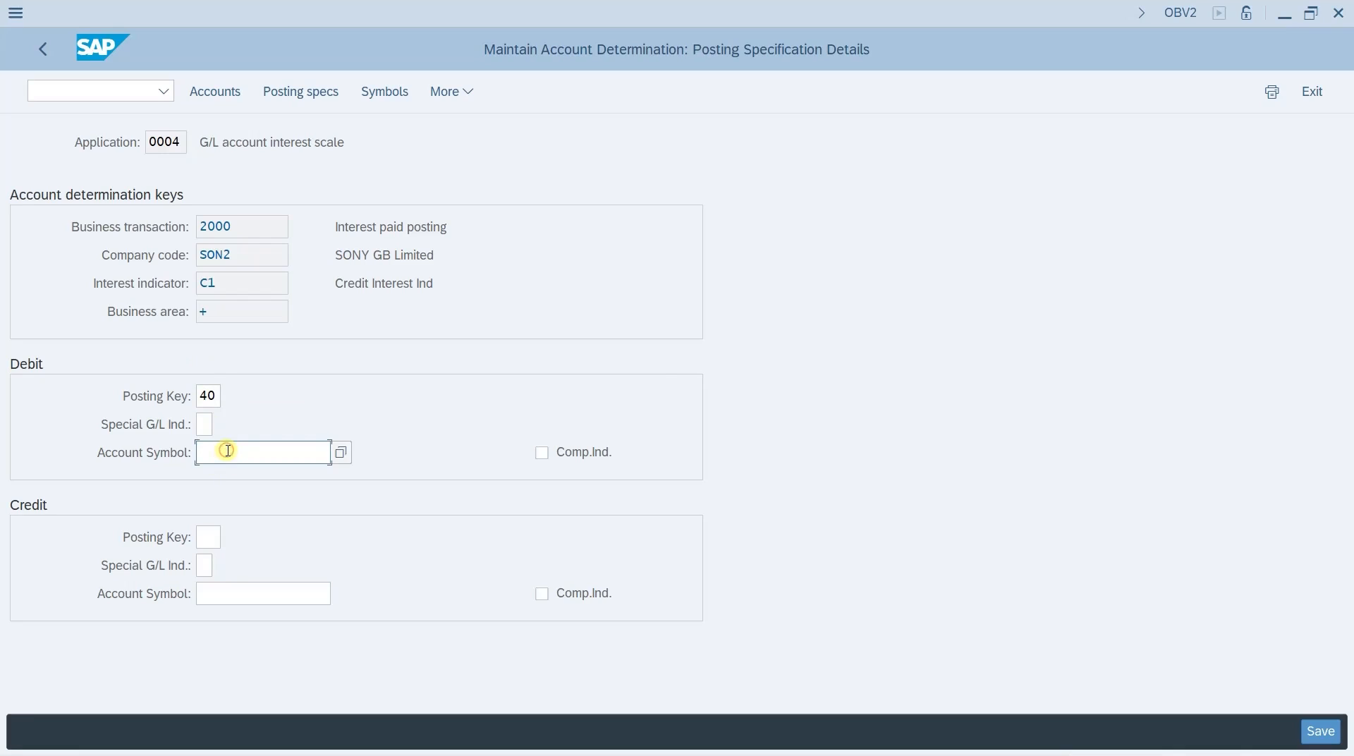
key("F4")
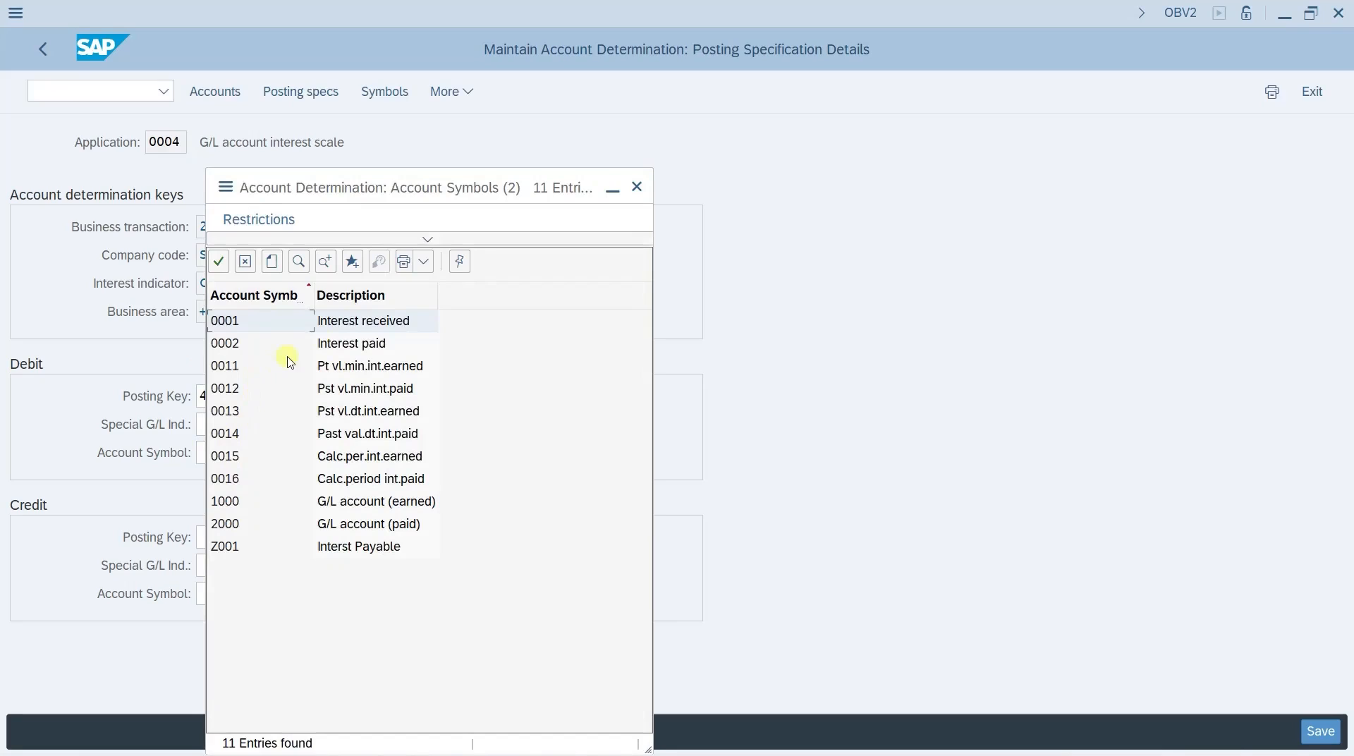
double_click(343, 345)
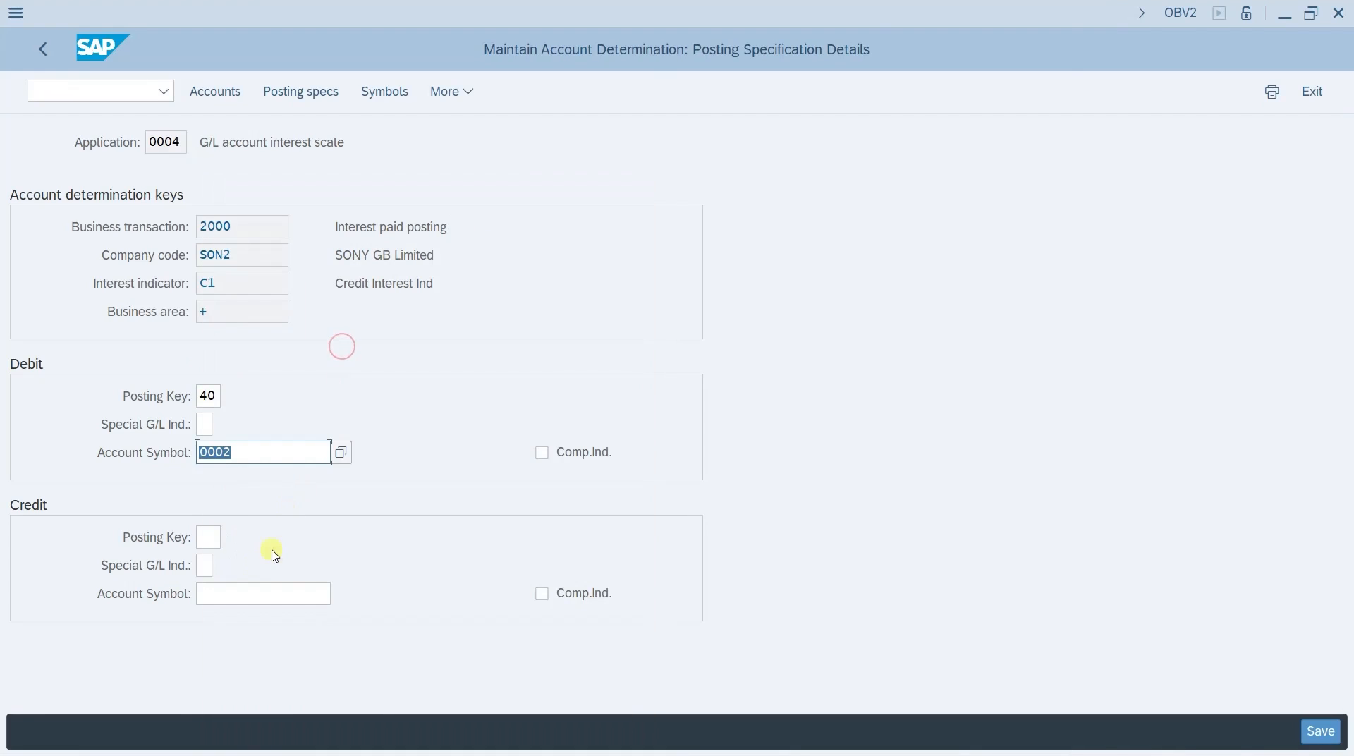
- Set the credit side to posting key 50 with account symbol 2000, G/L account (paid)
left_click(212, 535)
type("50")
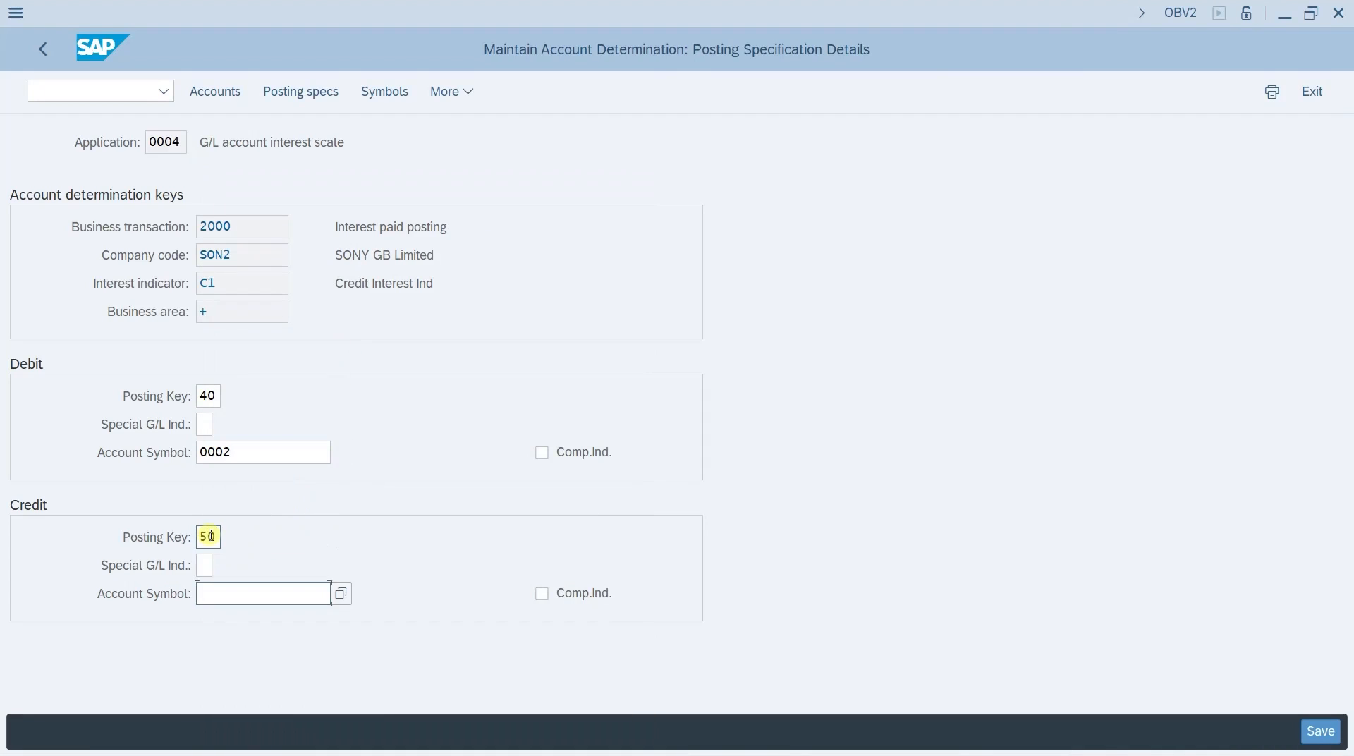
key("Tab")
key("Tab")
key("F4")
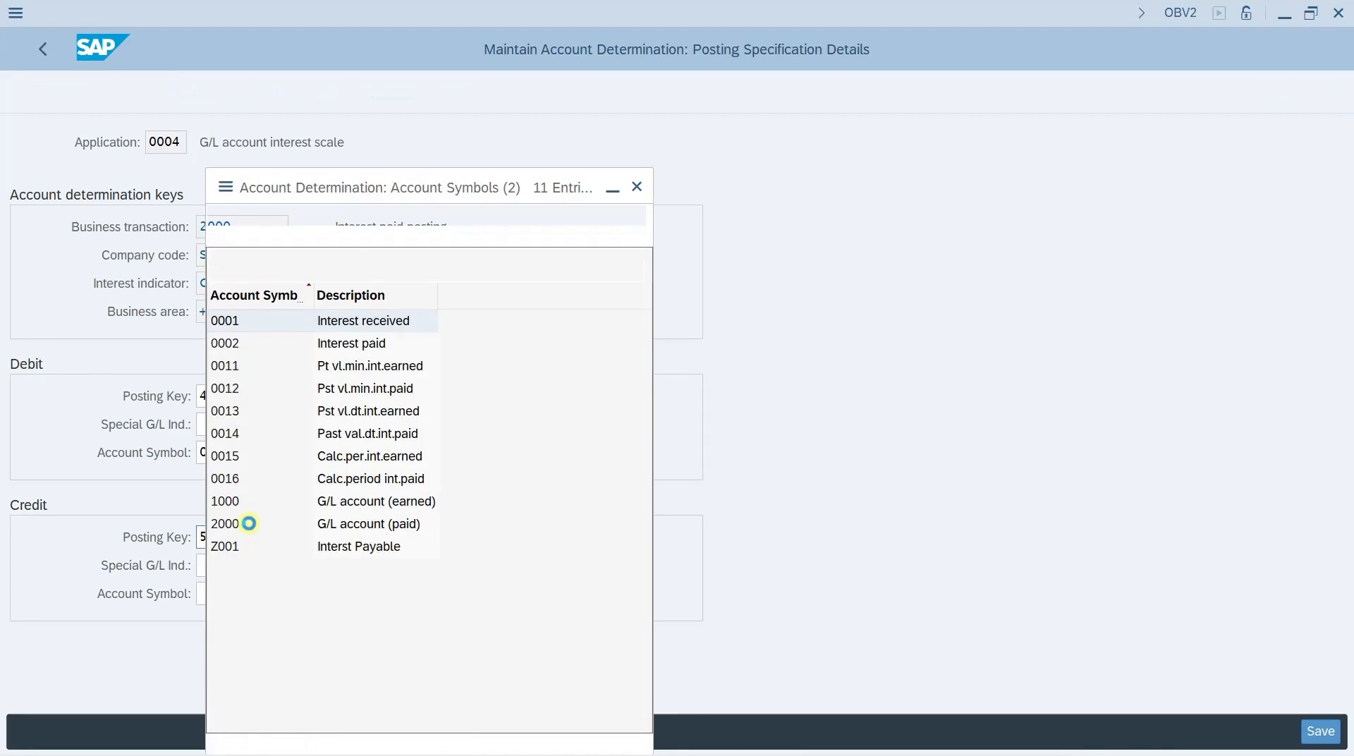
double_click(357, 525)
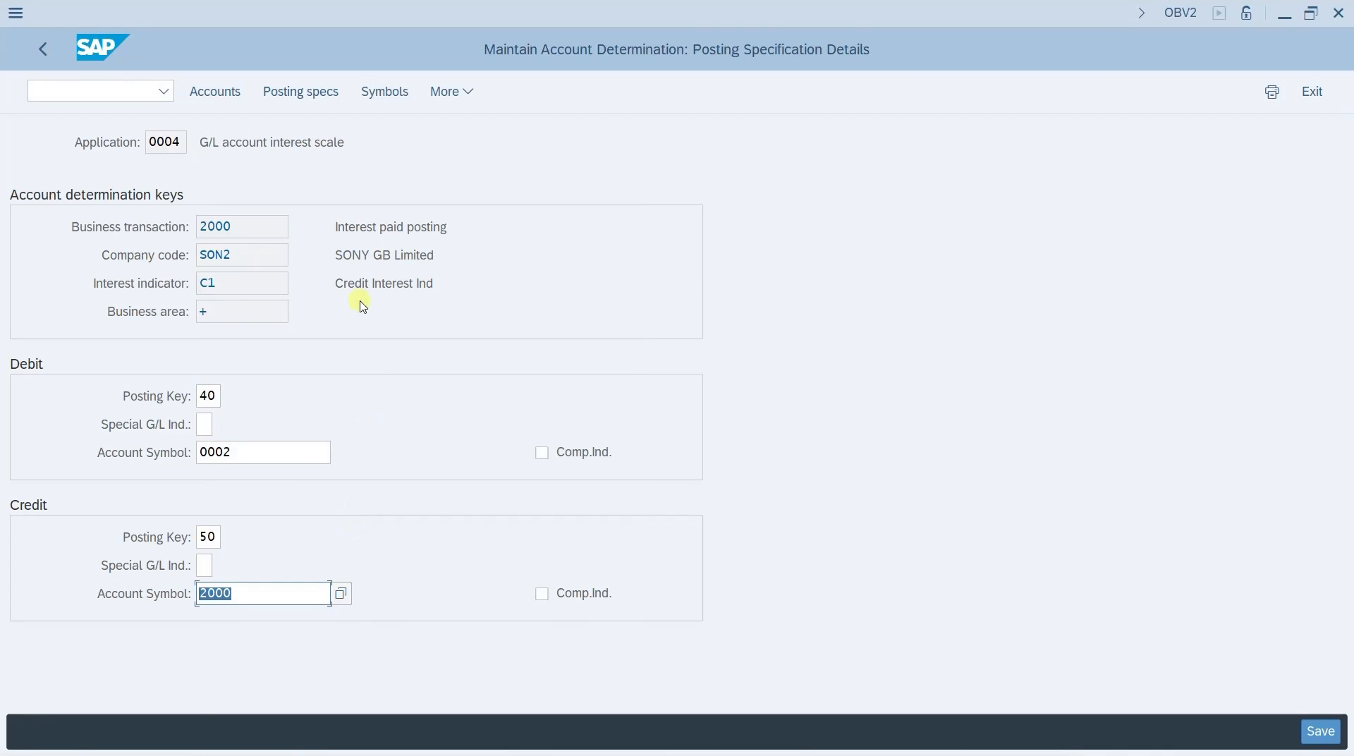
- Open transaction FS00 in a new session and expand the Liabilities accounts of company code SON2
key("ctrl+n")
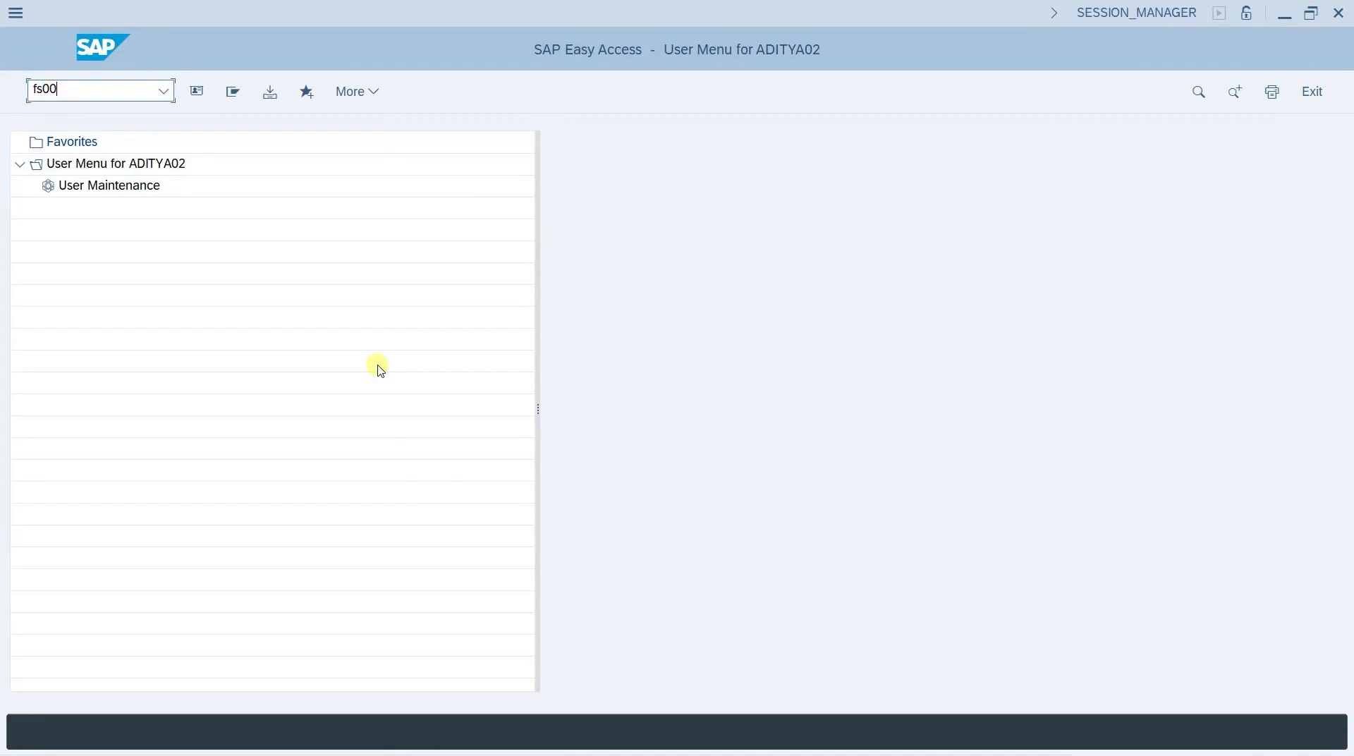
key("Return")
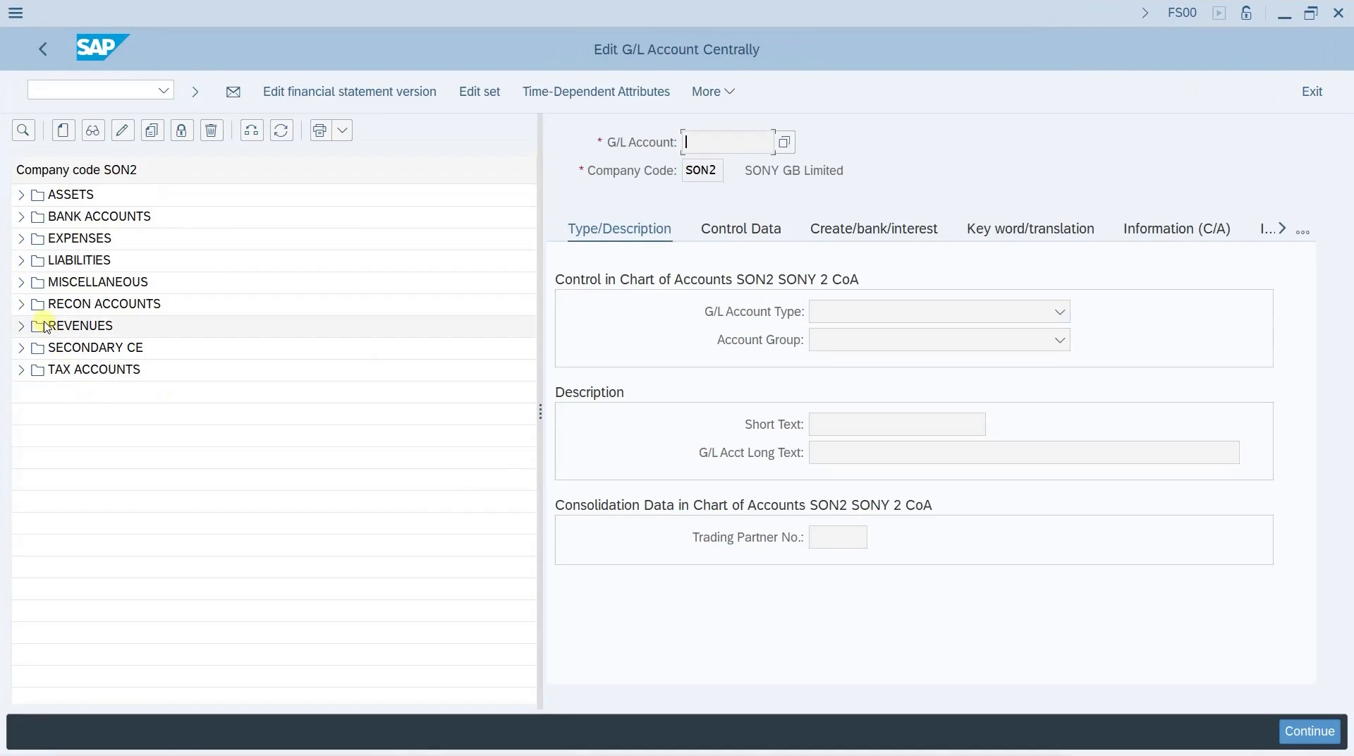
left_click(22, 263)
- Copy the Loan Account L0003 as new G/L account L0004 in company code SON2 and save it
left_click(94, 326)
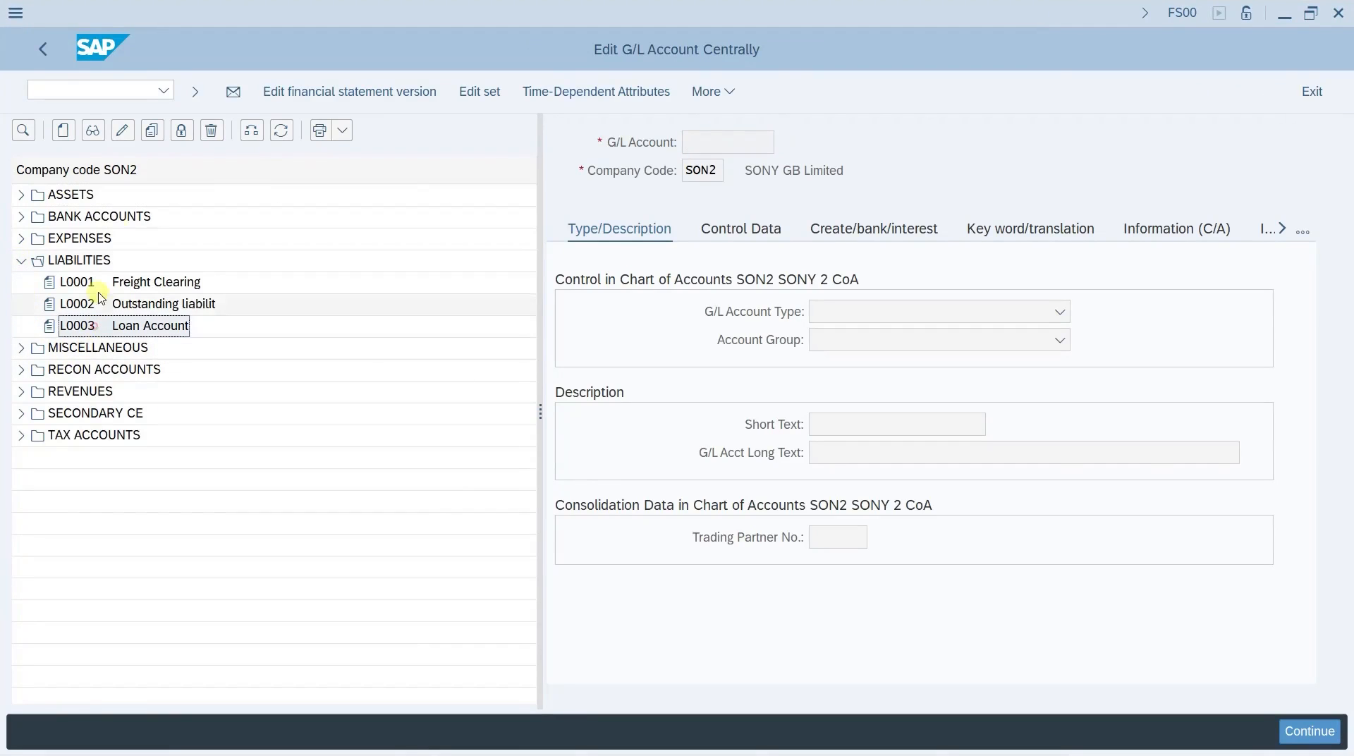
left_click(149, 143)
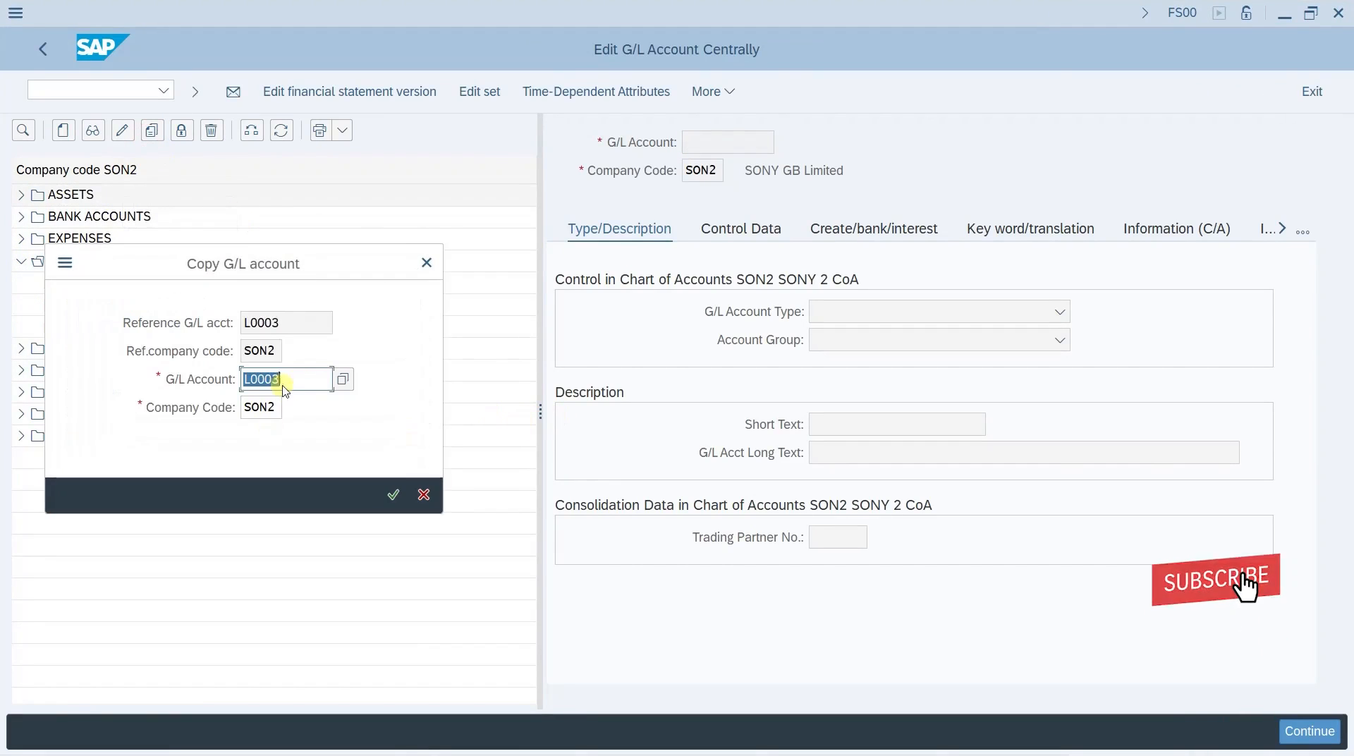
left_click(300, 379)
key("BackSpace")
type("4")
key("Return")
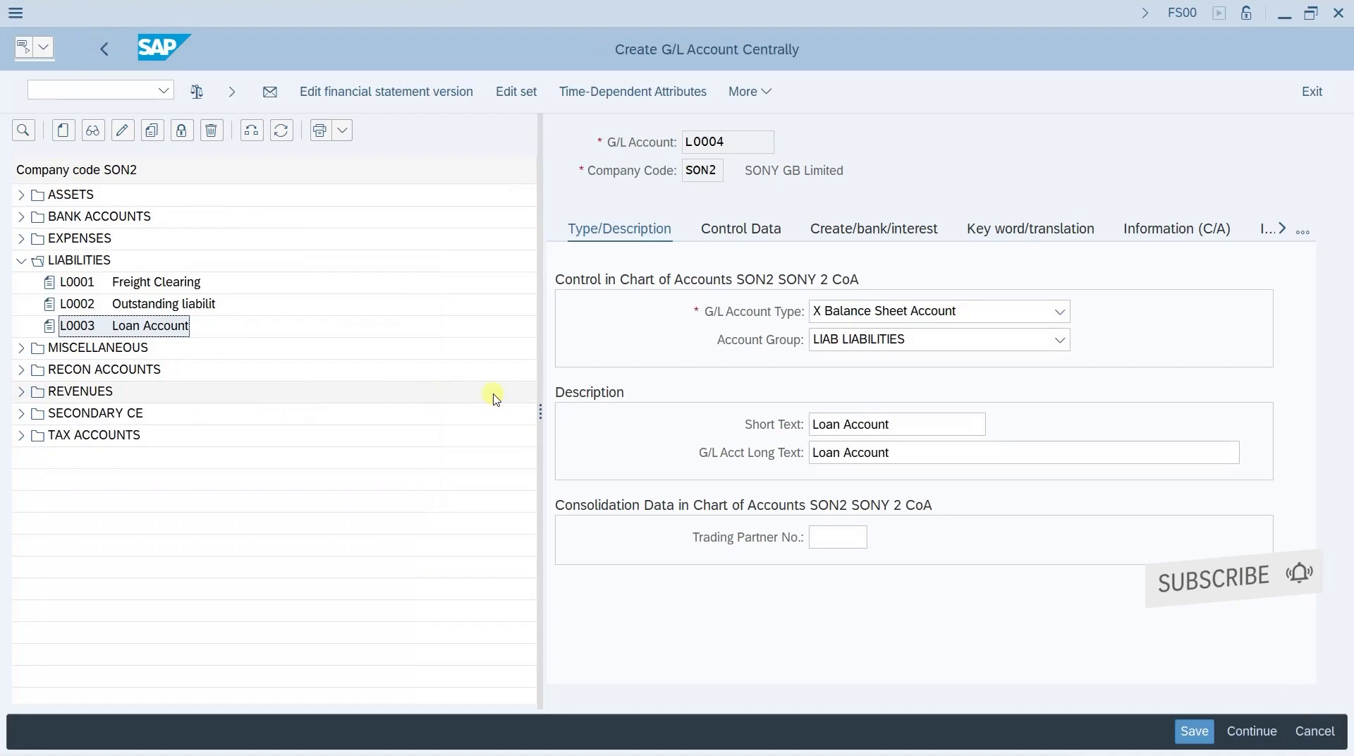
key("ctrl+s")
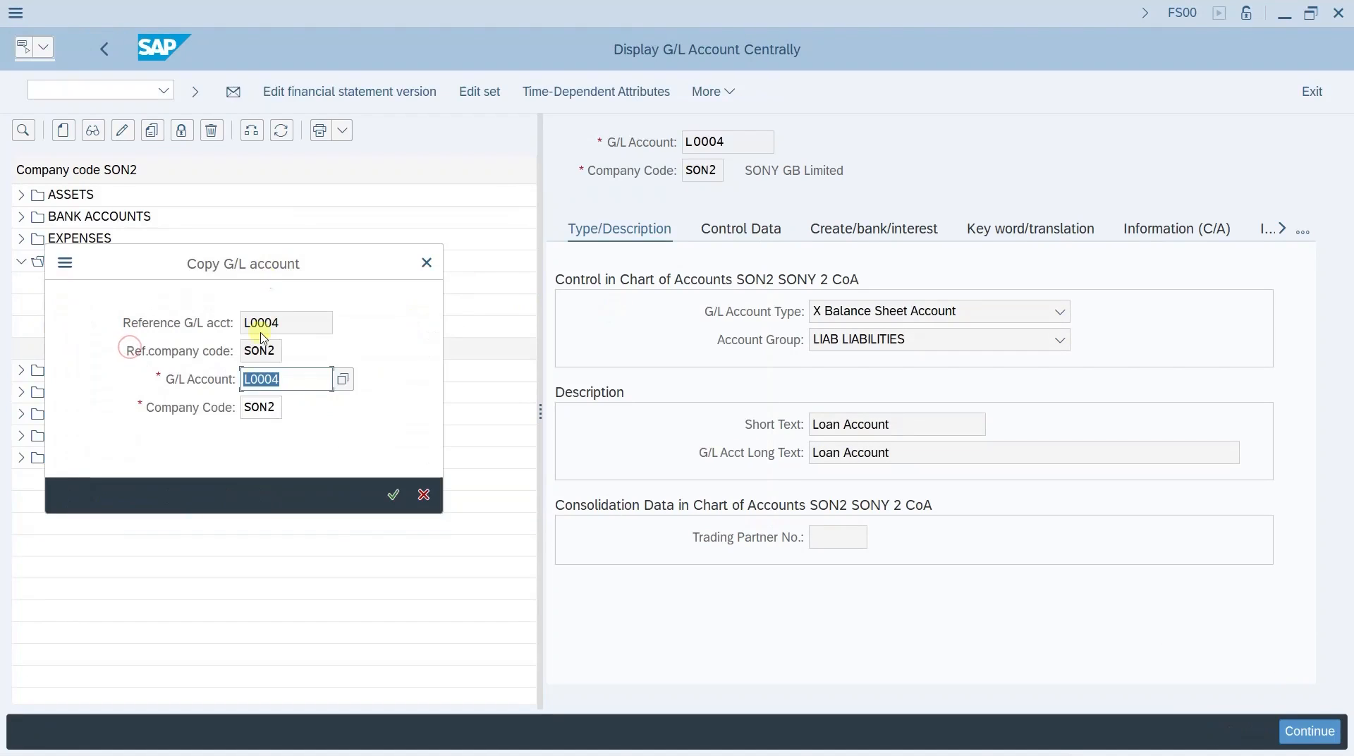
- Set the interest indicator of G/L account L0004 in company code SON2 to C1 and save the account
key("Return")
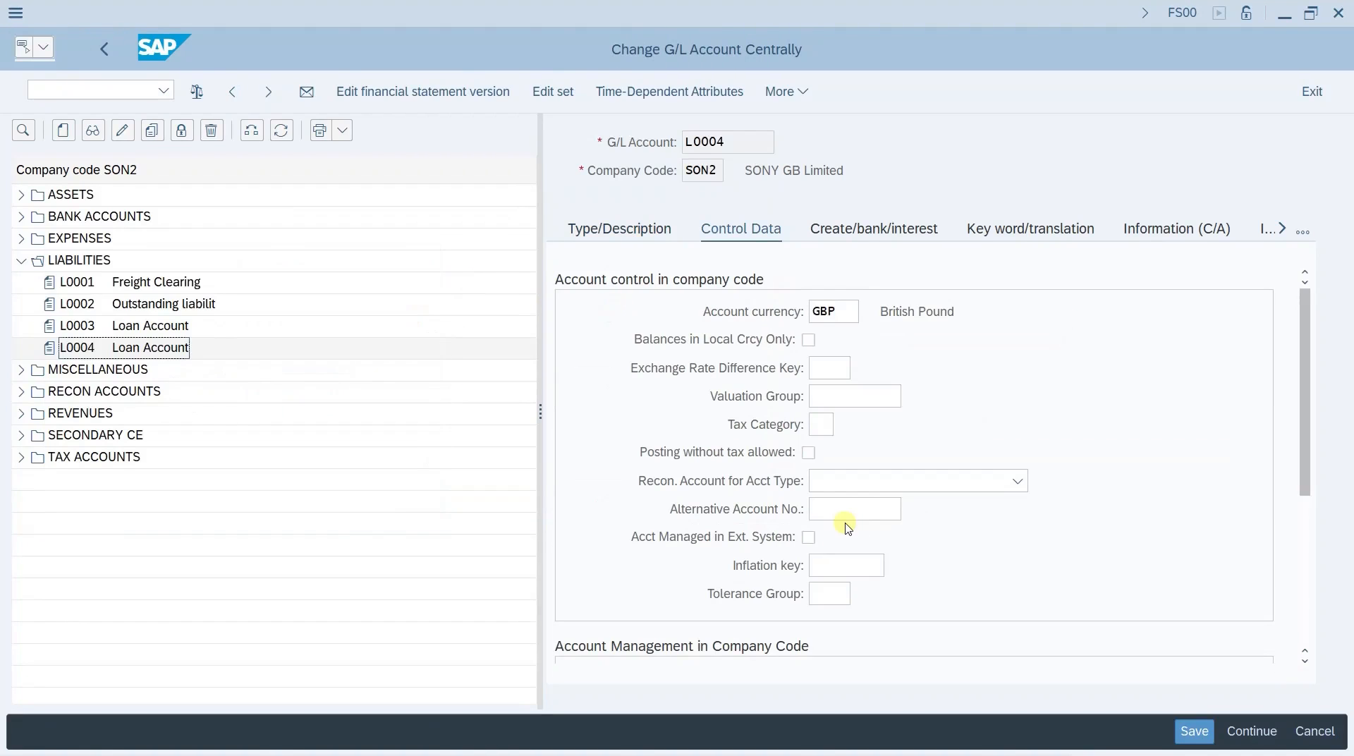
left_click(864, 564)
scroll(864, 565, "down", 5)
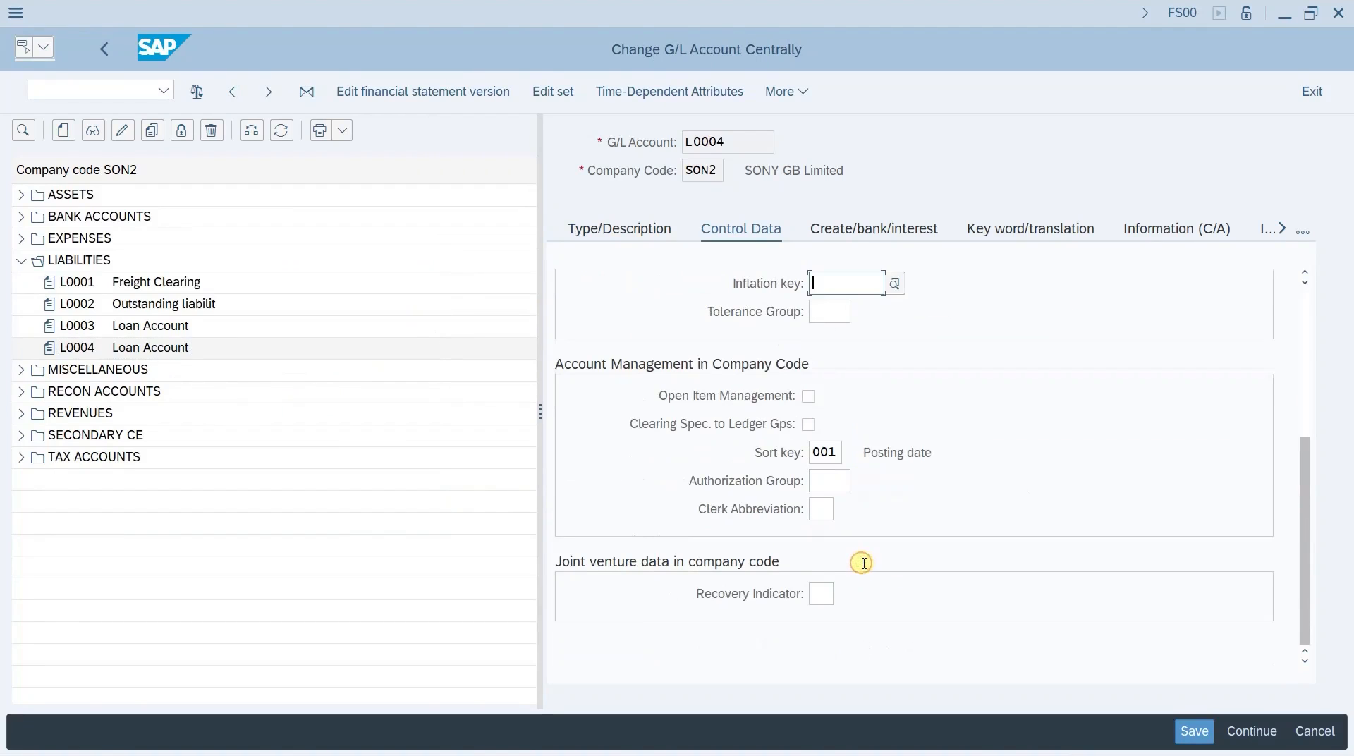
left_click(896, 239)
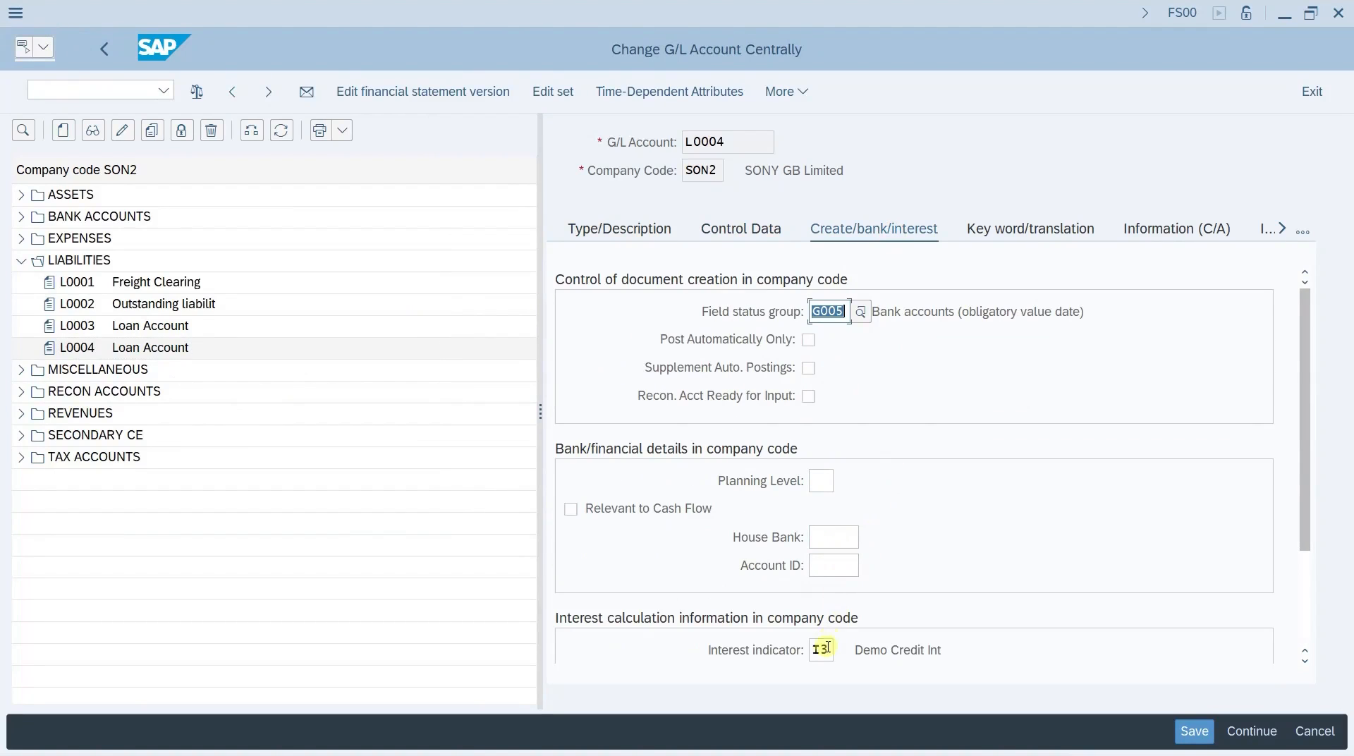
left_click(822, 650)
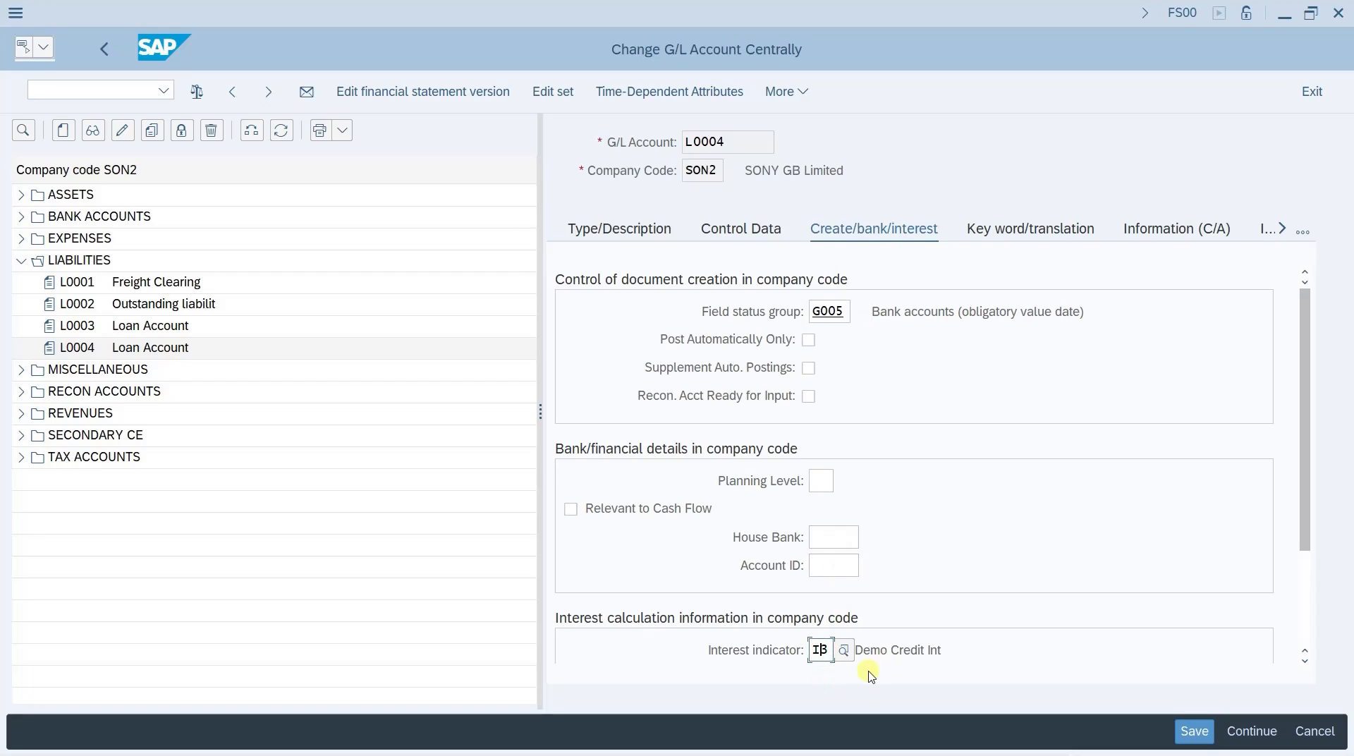
key("ctrl+a")
key("BackSpace")
type("C1")
key("ctrl+s")
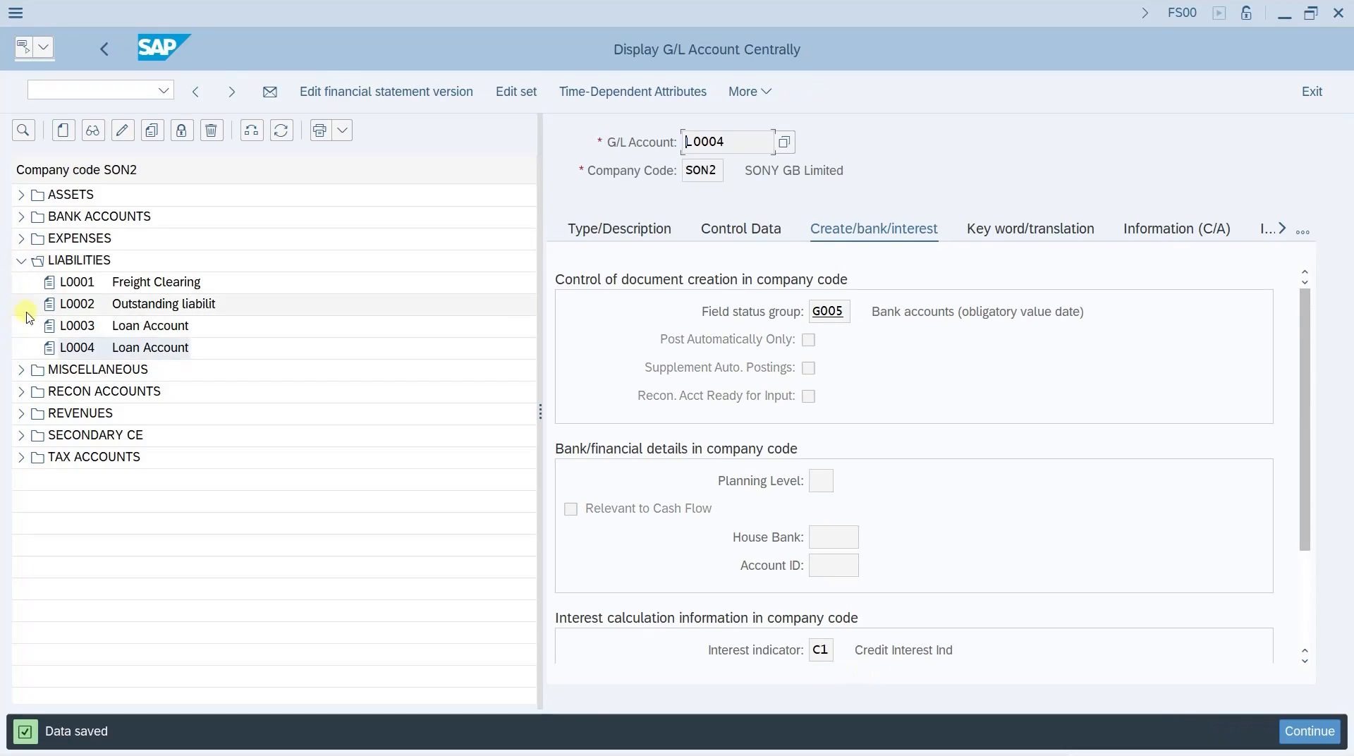
- Look up the Loan Interest Paid expense account, check the OBV2 account assignments for symbols 0002 and 2000 in chart SON2, and save
left_click(22, 240)
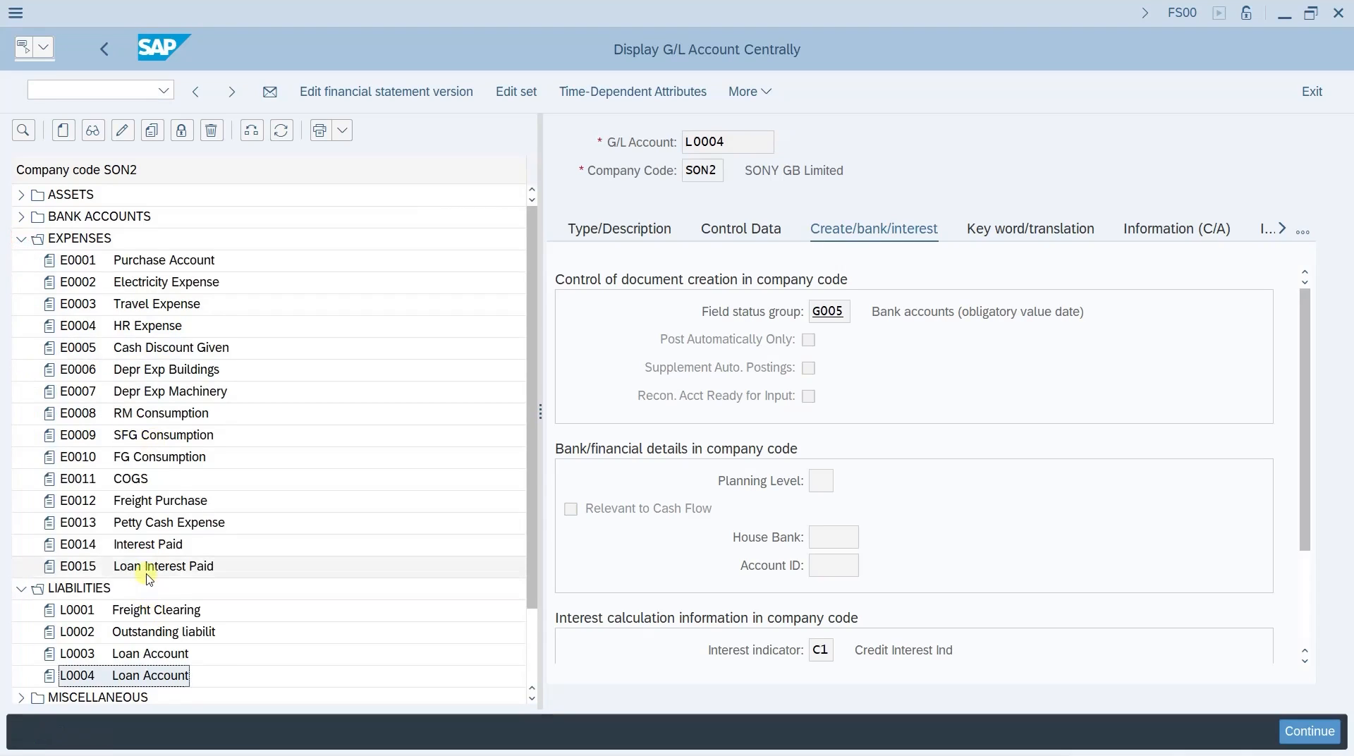
left_click(146, 567)
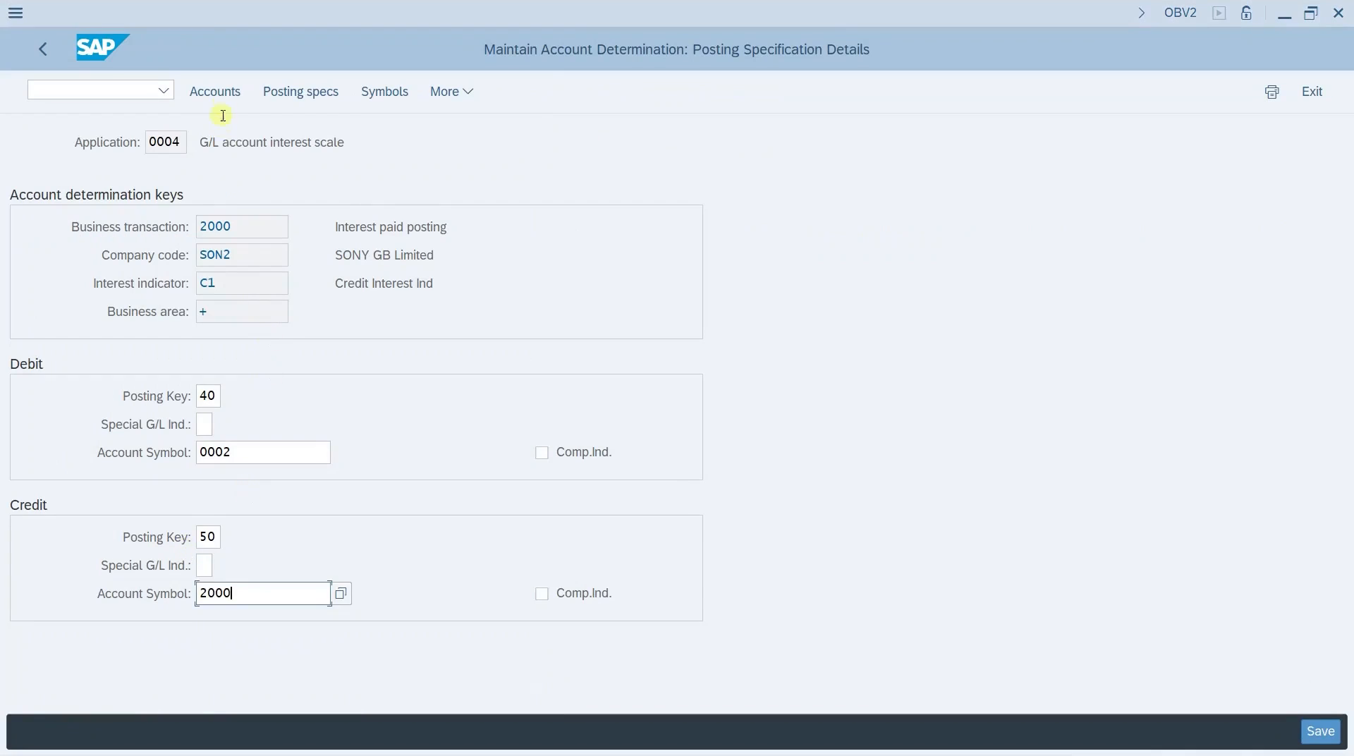
left_click(221, 91)
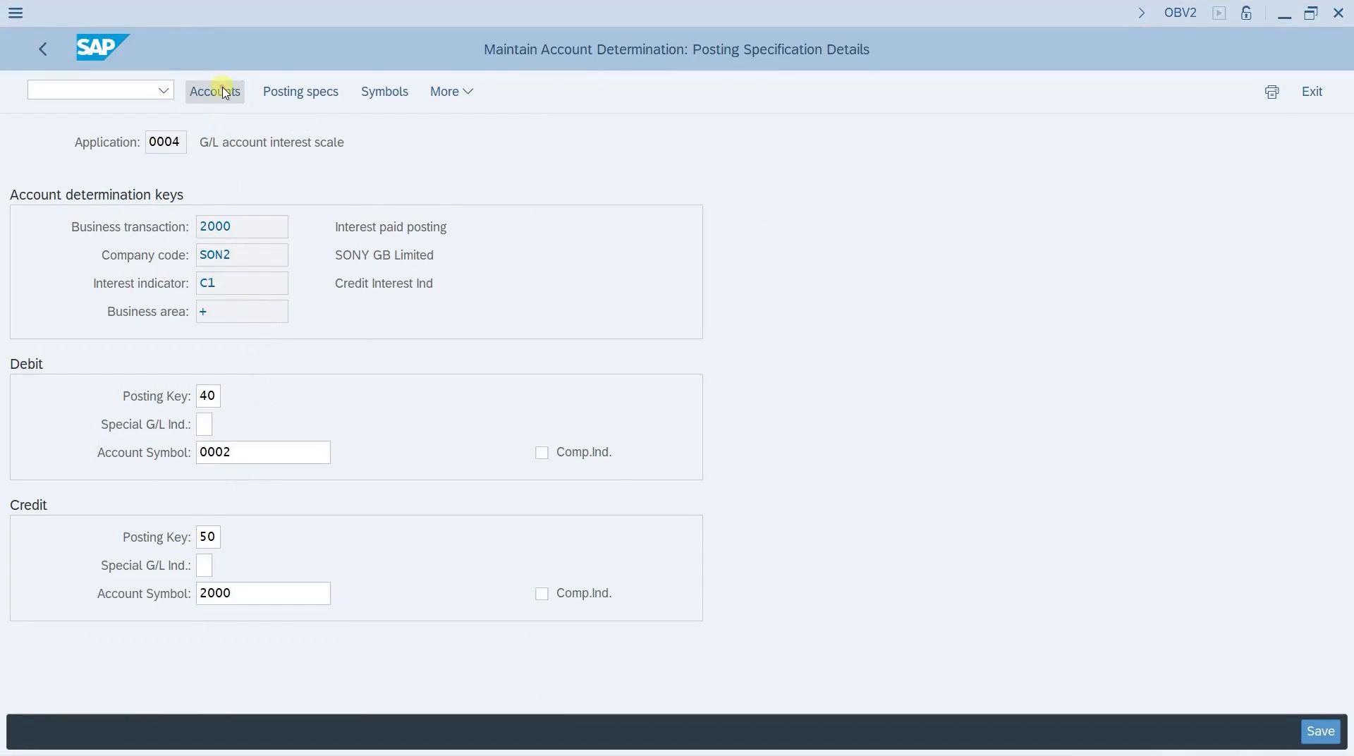
key("Return")
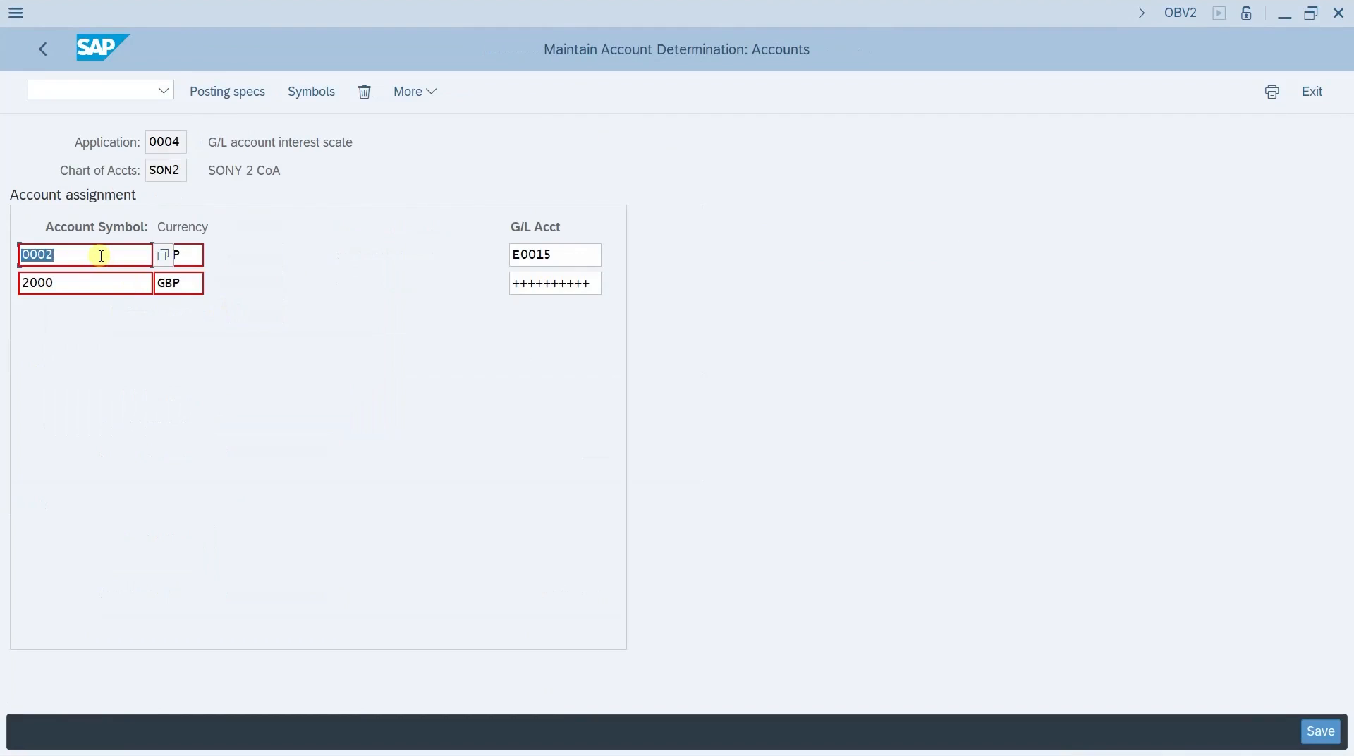
left_click(572, 256)
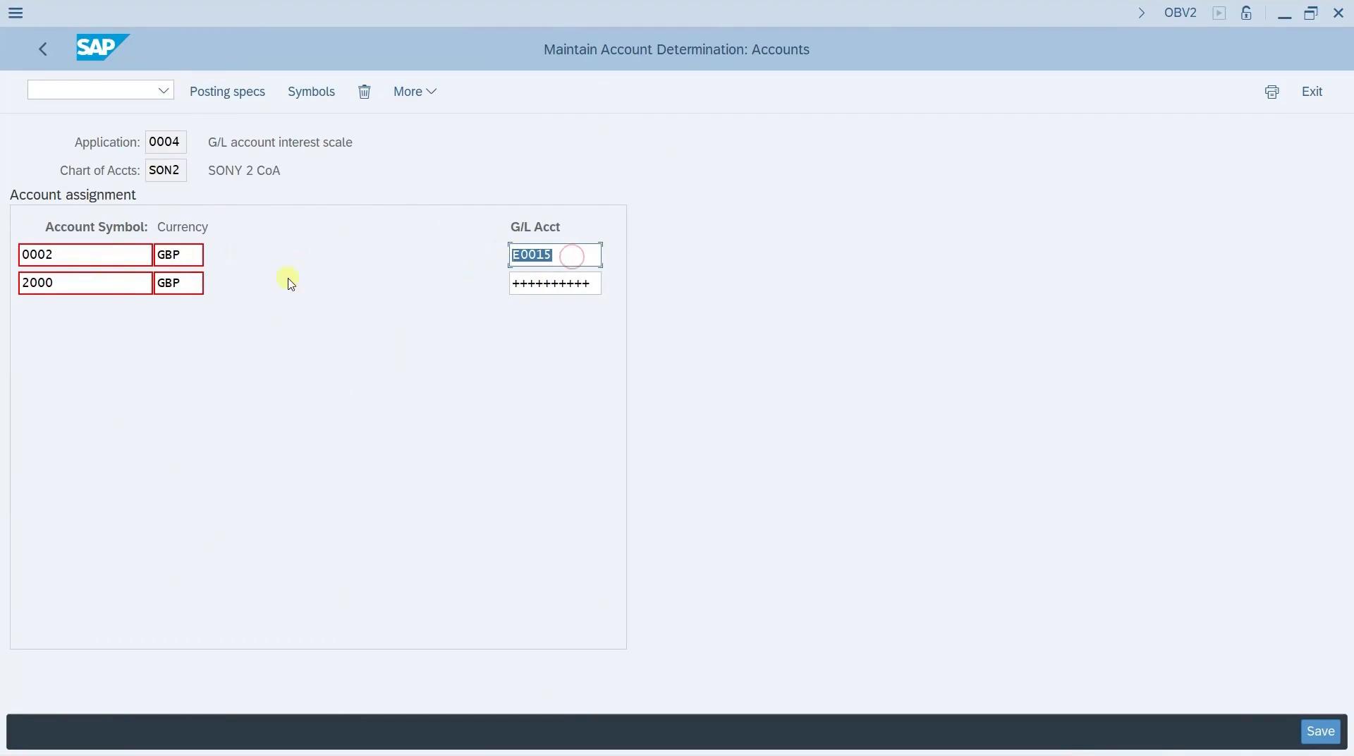
left_click(64, 284)
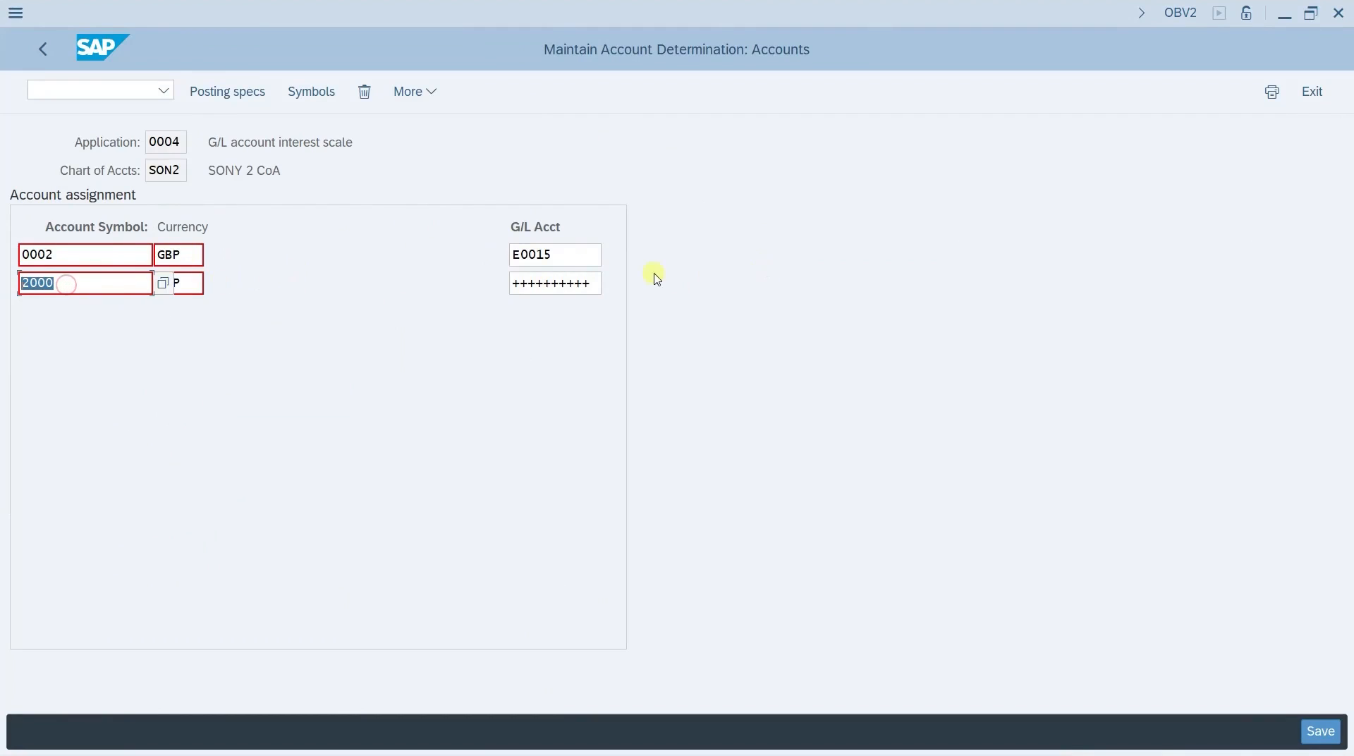
left_click(596, 283)
left_click(508, 347)
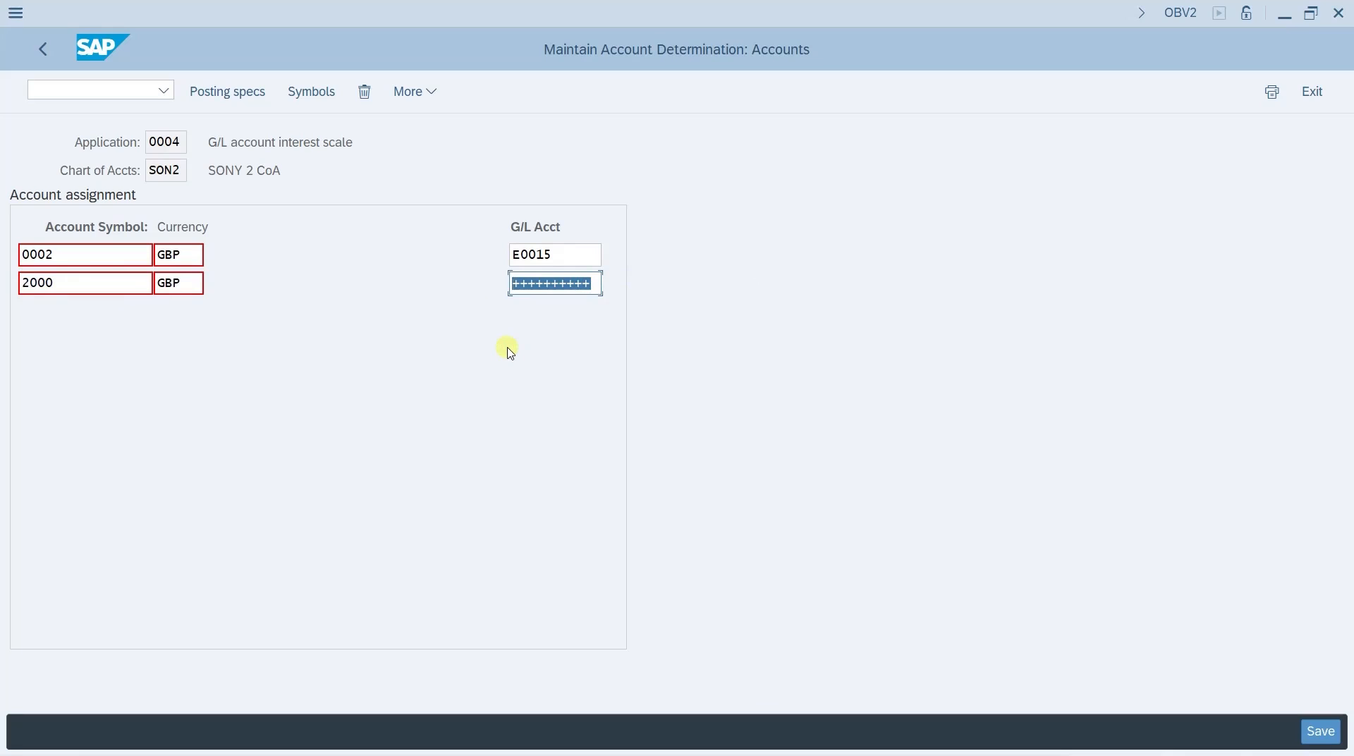
key("ctrl+s")
key("Return")
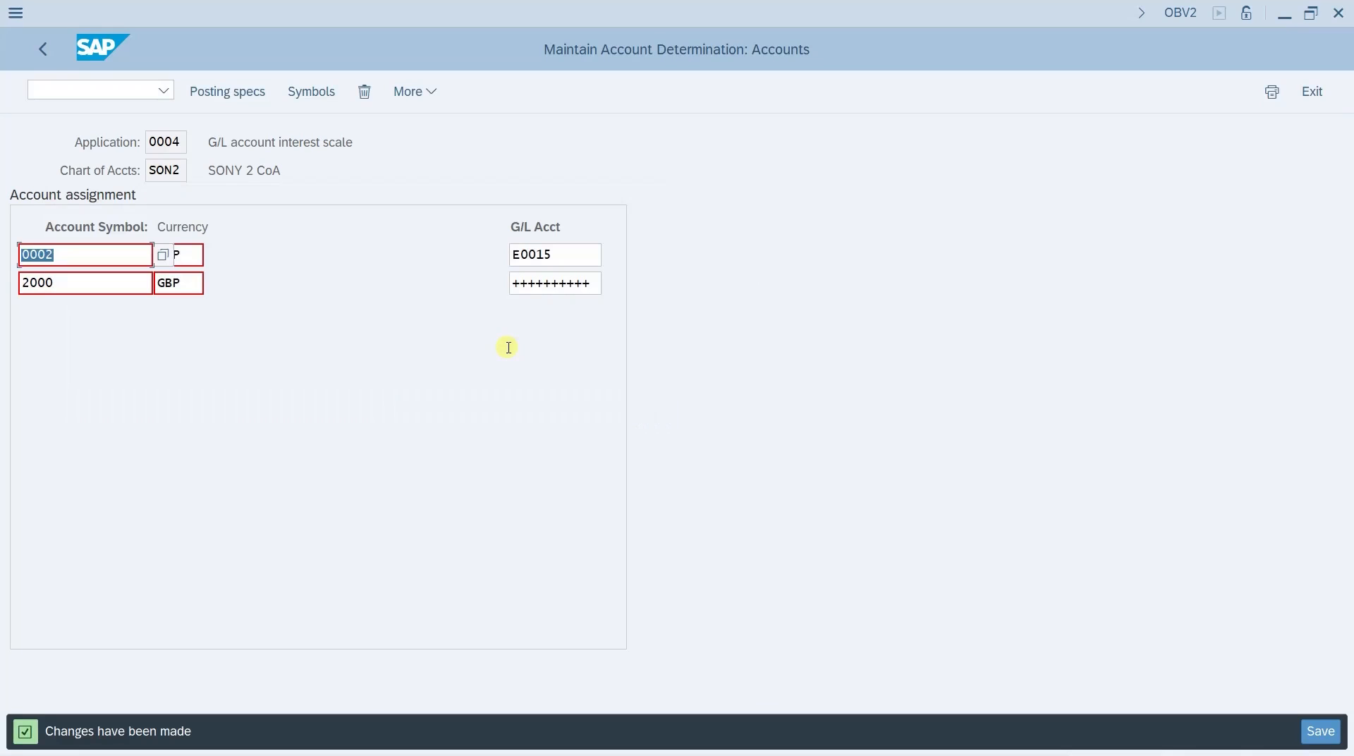
- Start a G/L document in FB50 with document and posting dates 01012022, and reference and header text "loan 1"
key("shift+F3")
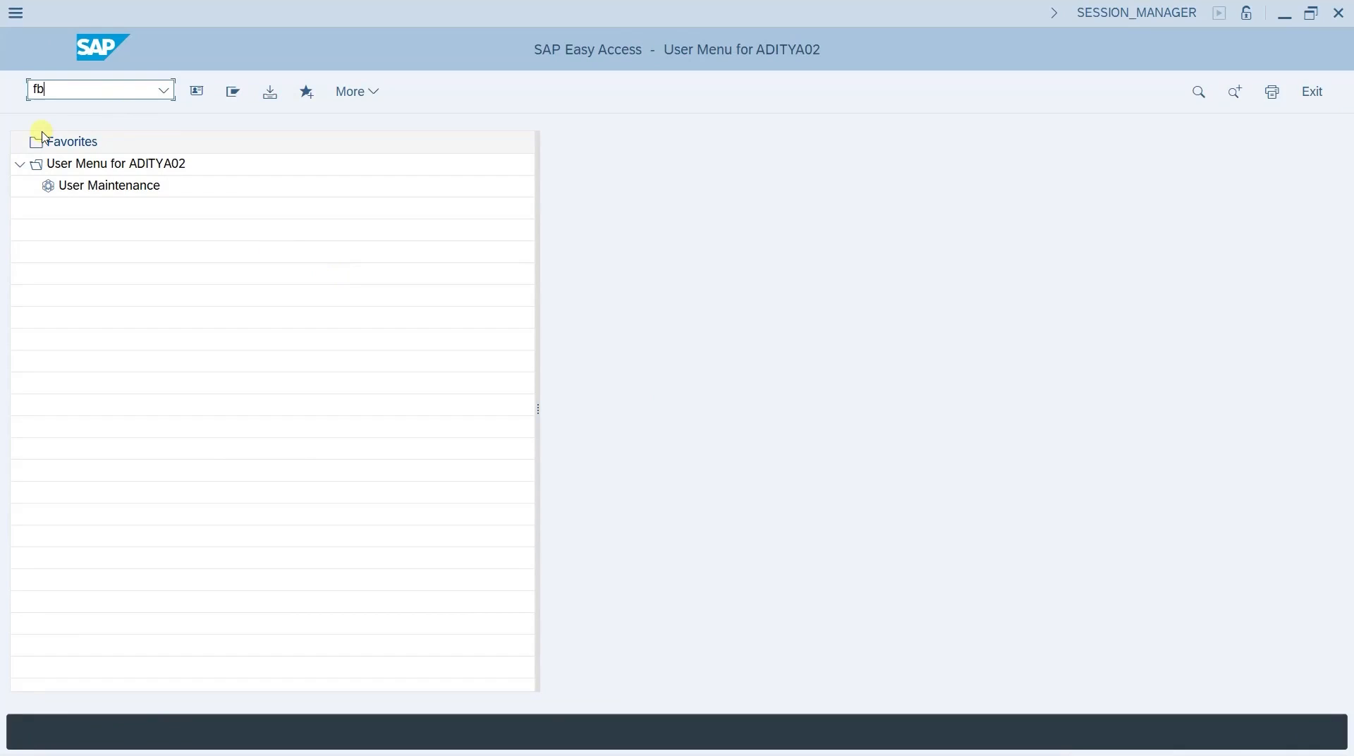
key("Return")
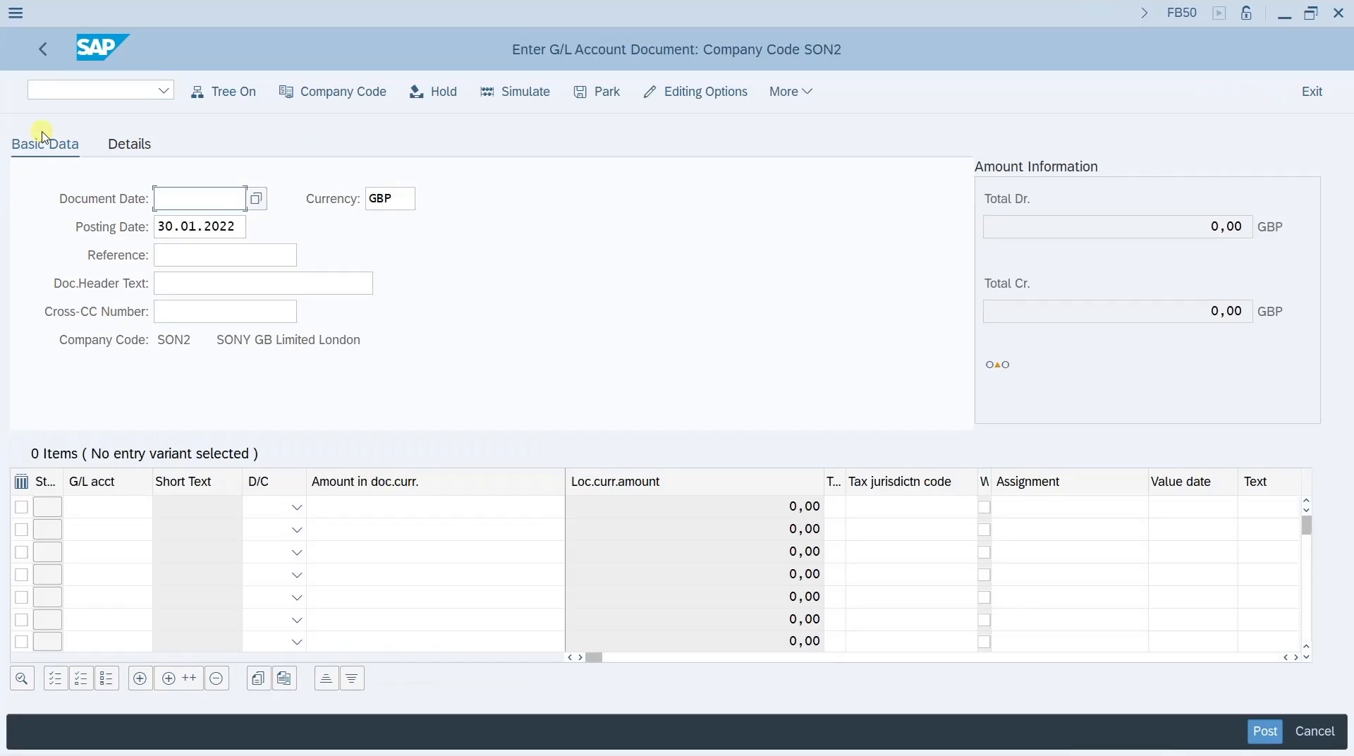
type("01012022")
key("Tab")
key("Tab")
type("01012022")
key("Tab")
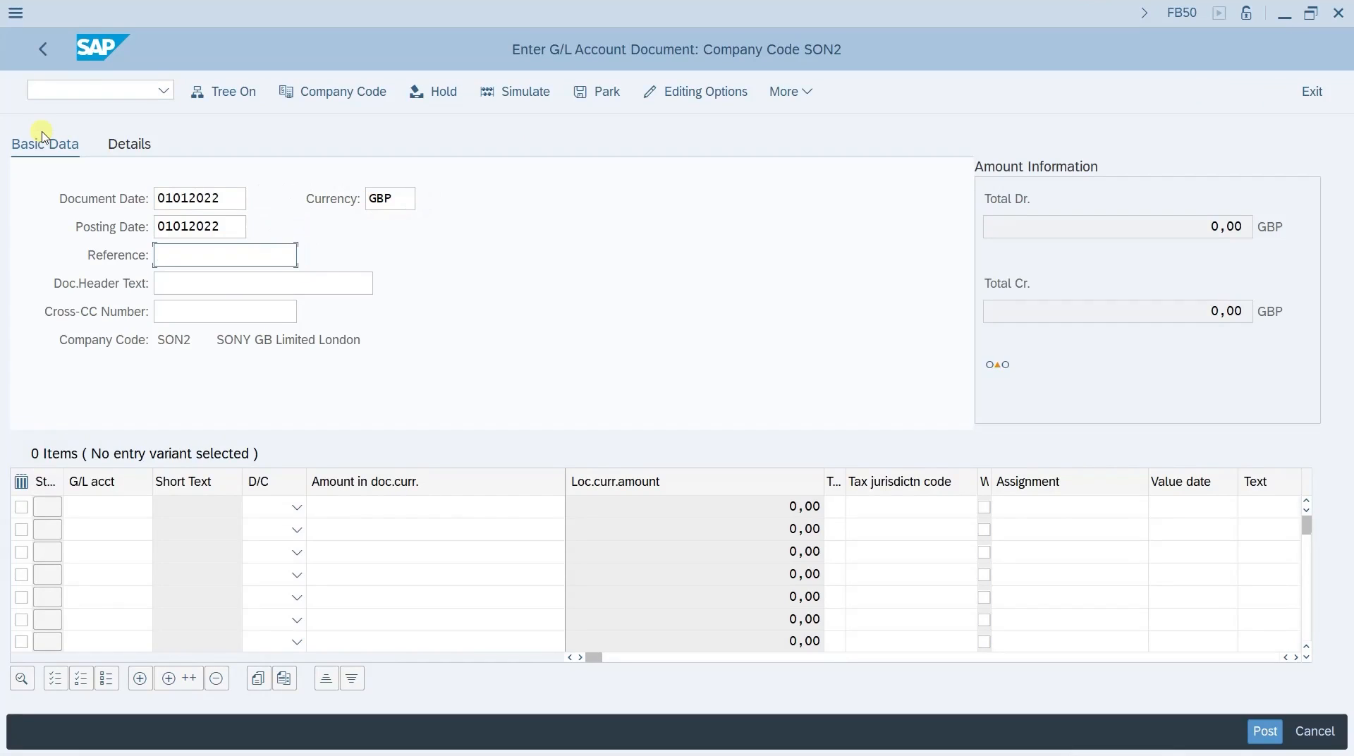
type("loan 1")
key("Tab")
type("loan 1")
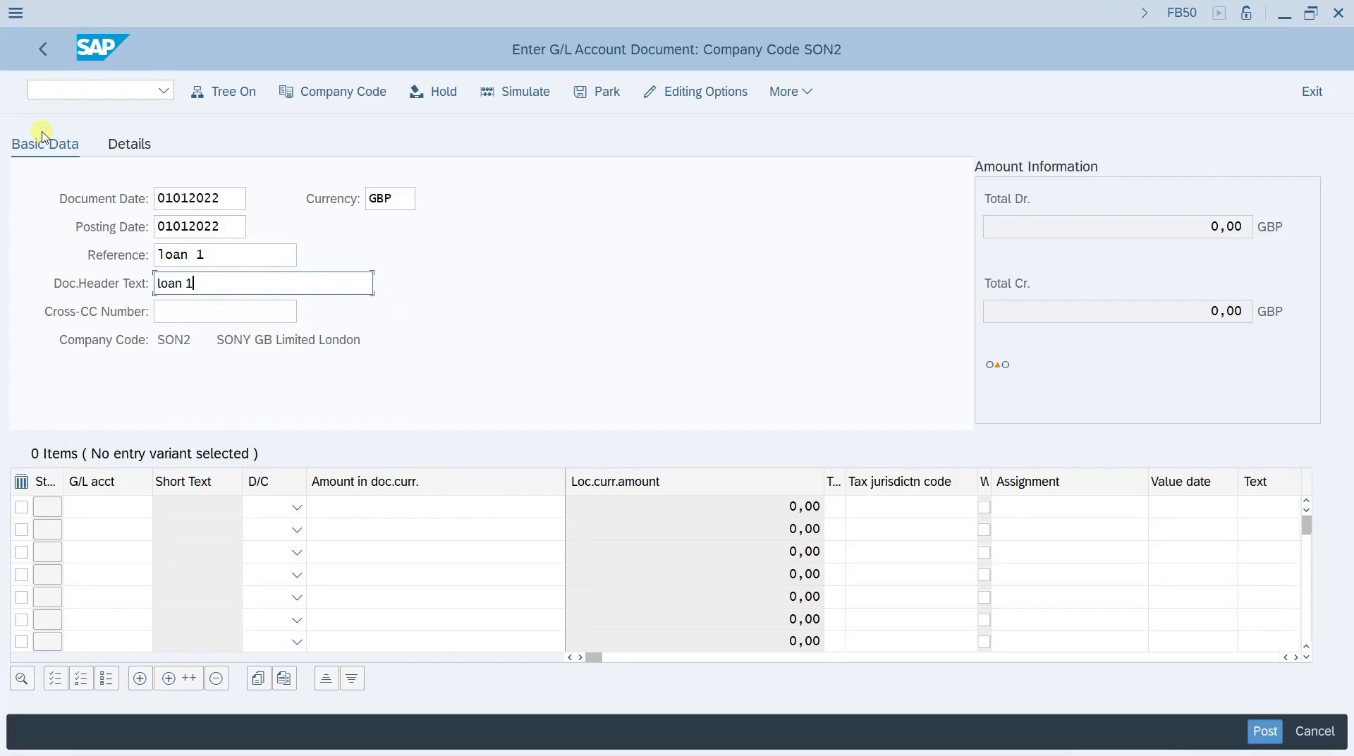
- Enter the first line item as a credit of 1000 to G/L account L0004 with value date 01012022
left_click(138, 508)
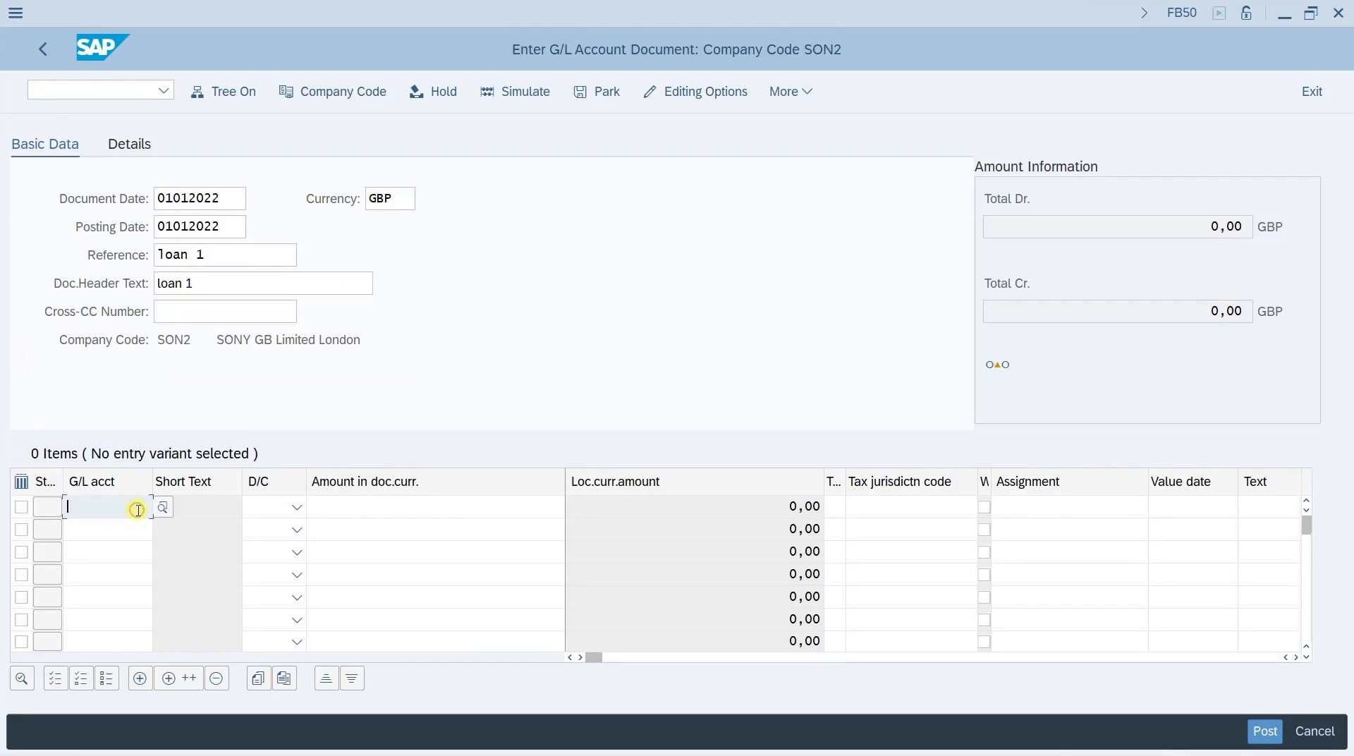
type("1")
type("004")
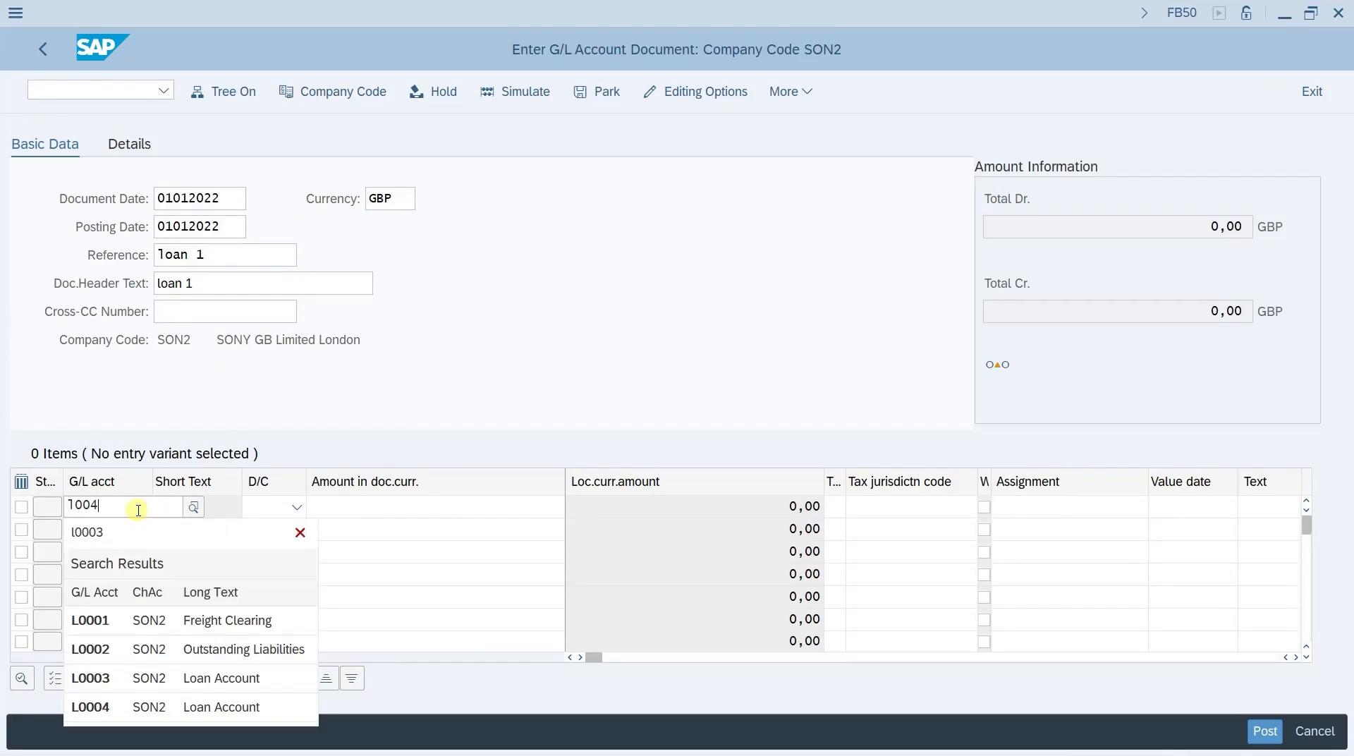
key("BackSpace")
type("04")
key("Tab")
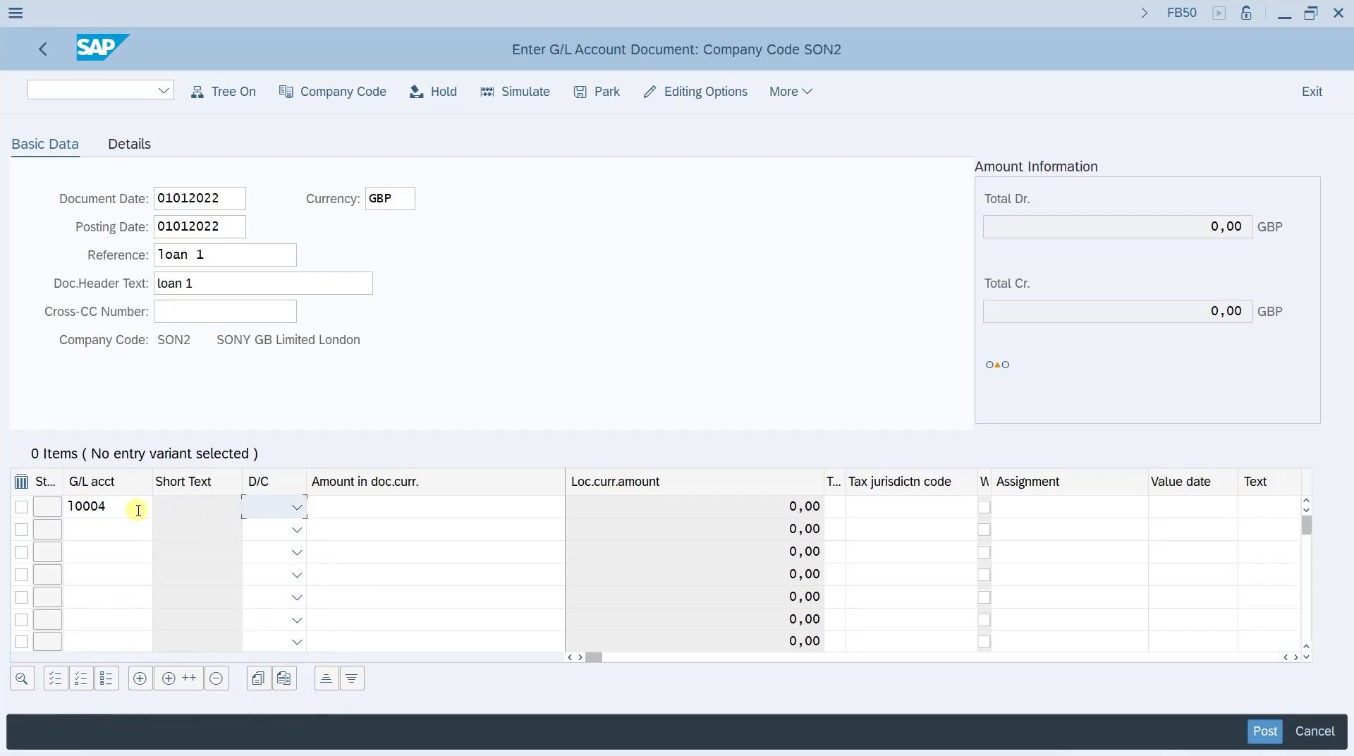
type("S")
type("H")
key("Tab")
type("1")
key("Tab")
key("Tab")
key("Tab")
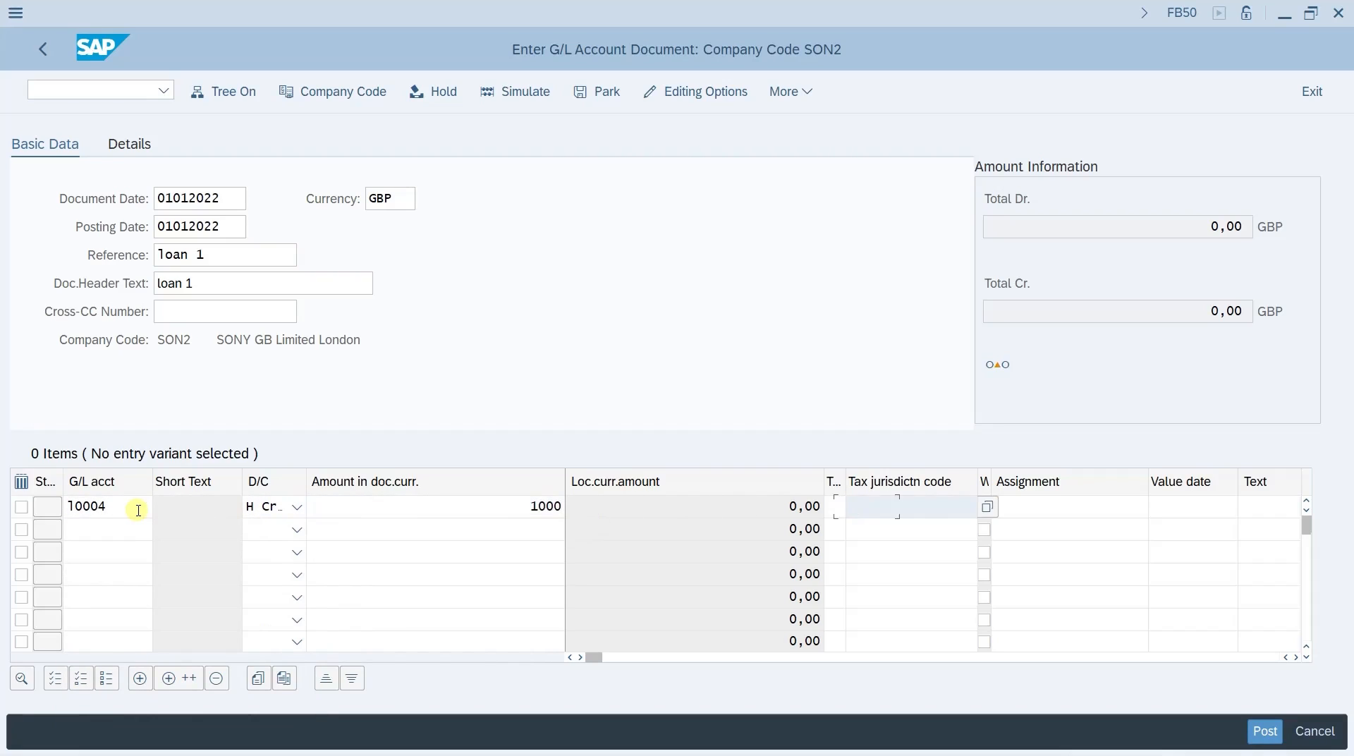
type("01012022")
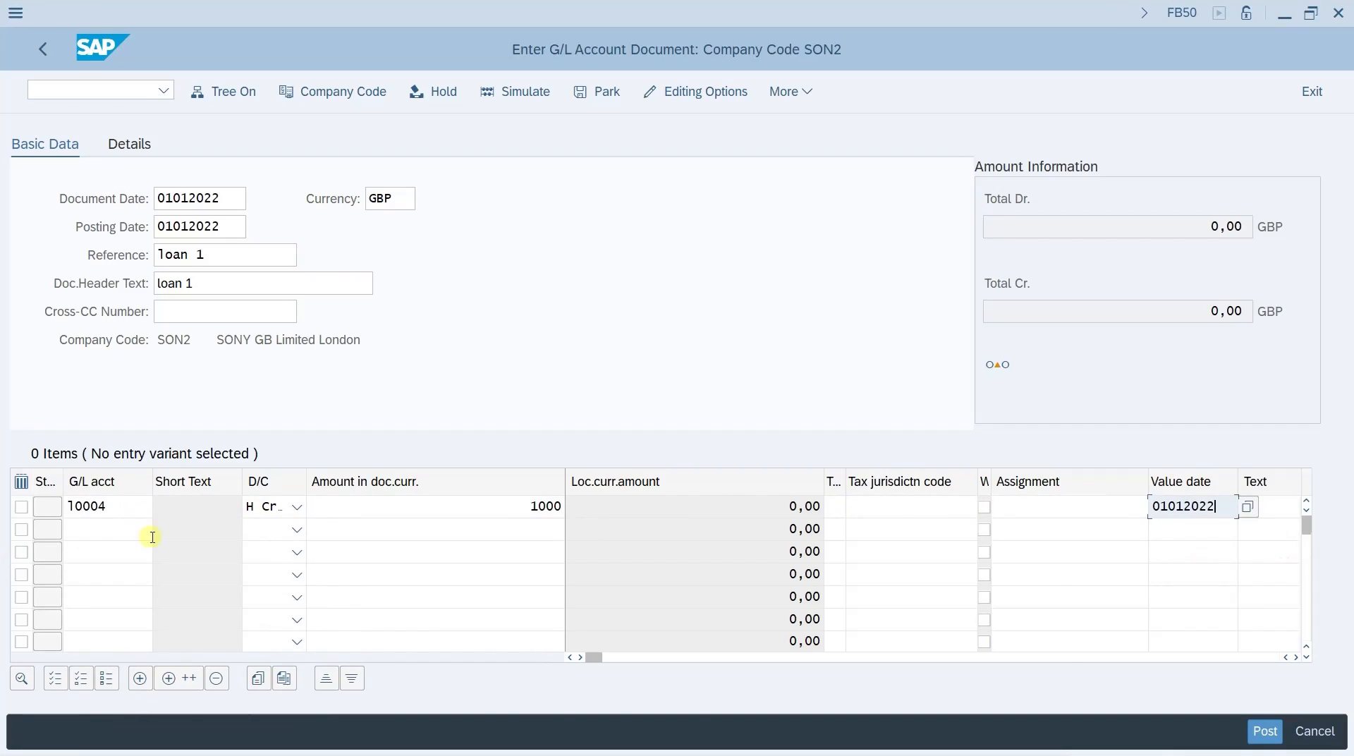
- Enter the second line item as a debit of 1000 to G/L account B0005
left_click(142, 527)
type("b0005")
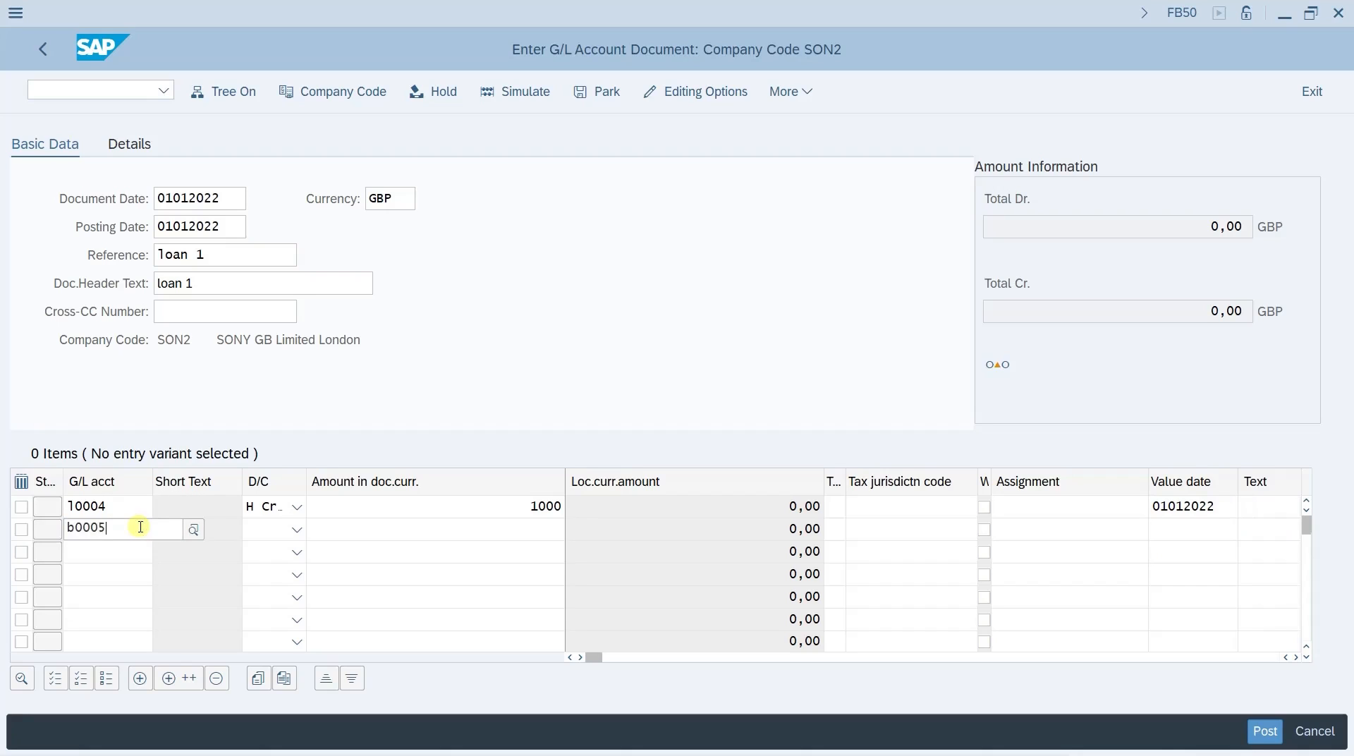
key("Tab")
type("S")
key("Tab")
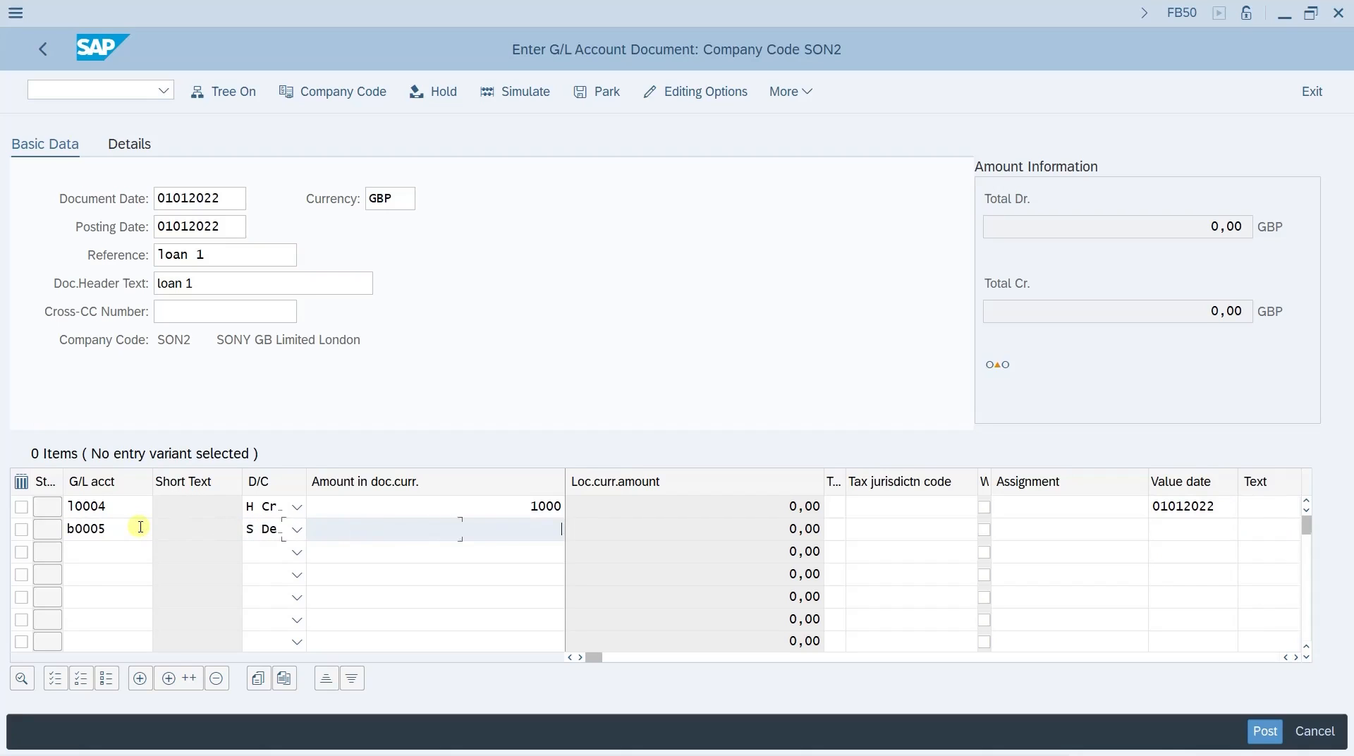
type("1000")
key("Tab")
key("Tab")
key("Tab")
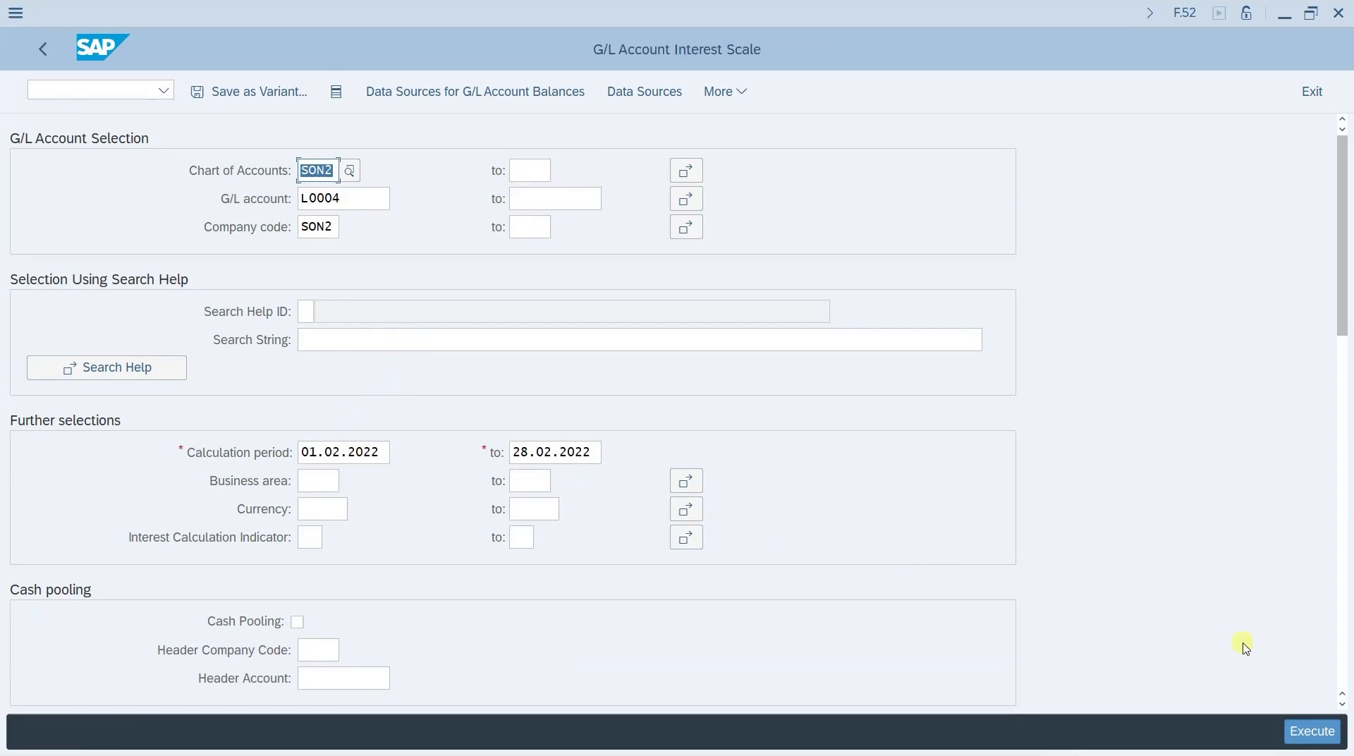
- Run the F.52 interest scale for account L0004 in SON2 for 01.02.2022 to 28.02.2022 and read the additional log
left_click(1316, 738)
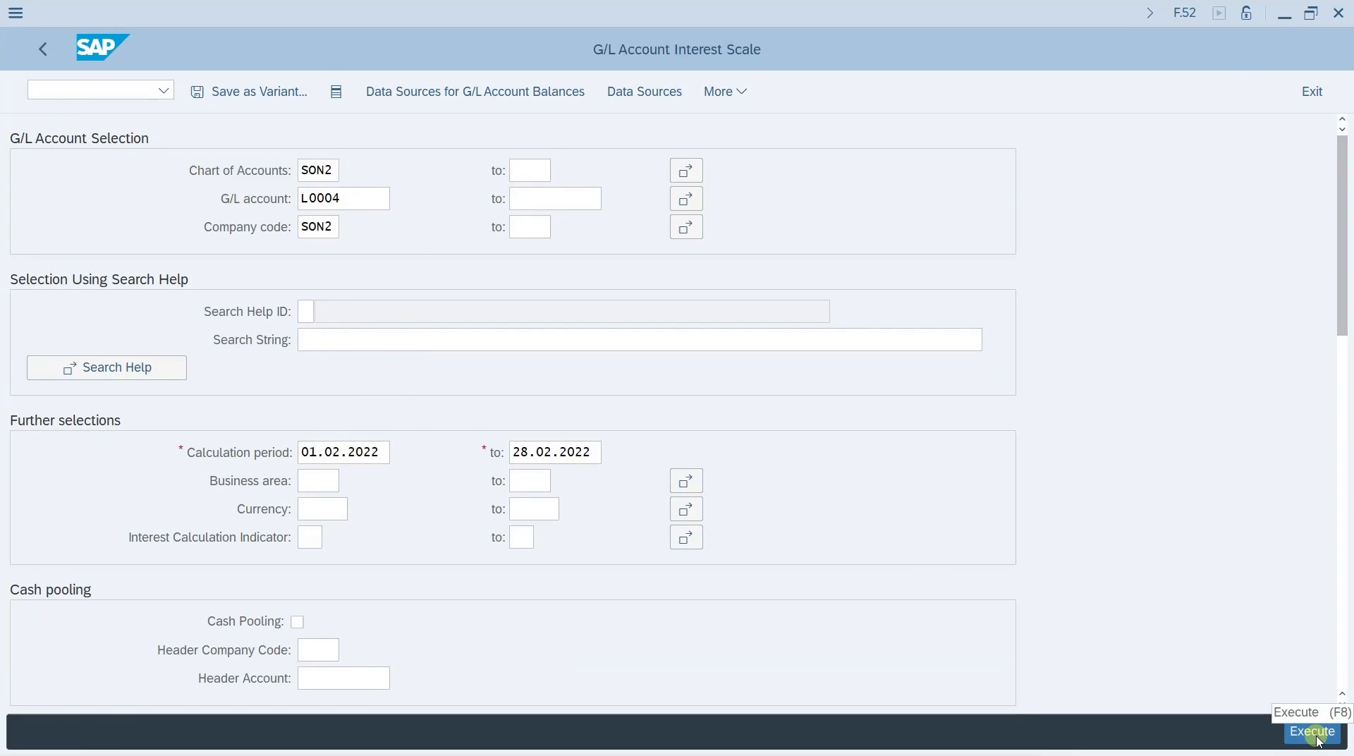
scroll(676, 660, "down", 15)
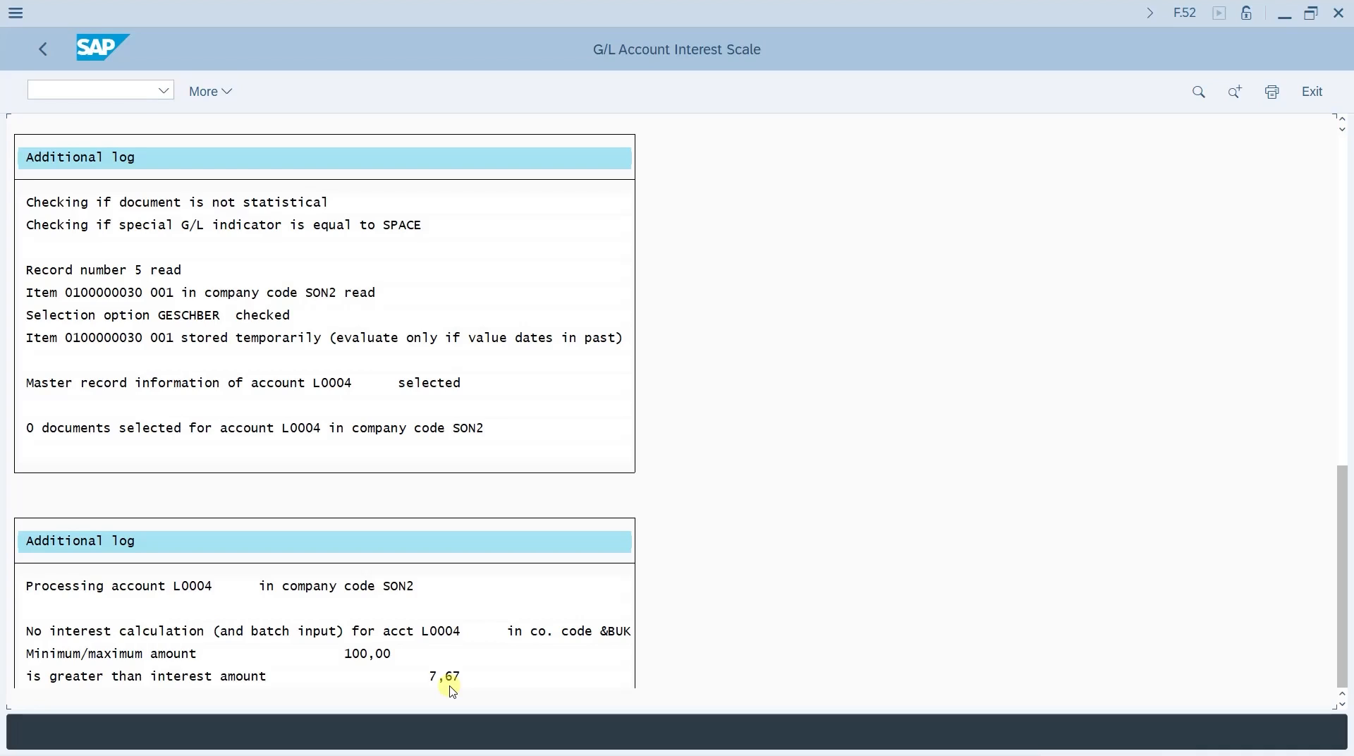
left_click(491, 609)
key("F3")
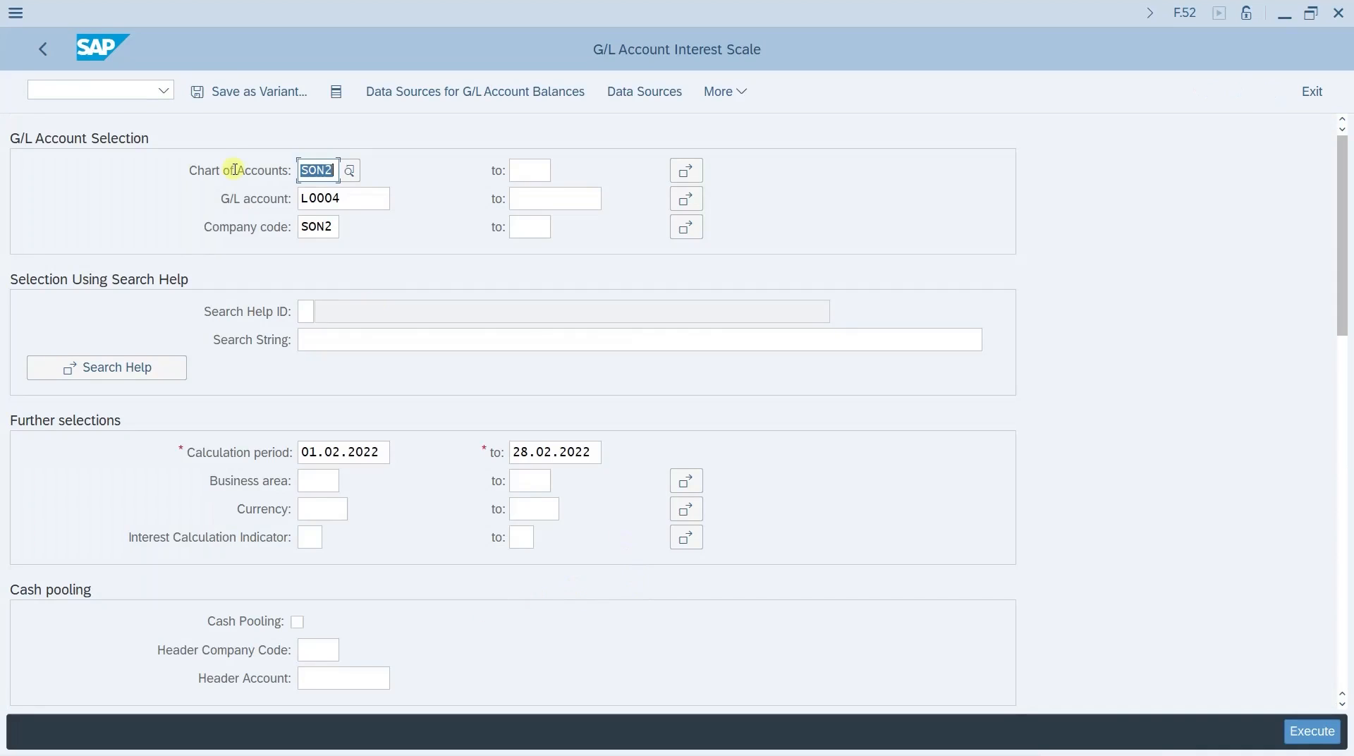
- Open the SPRO activity Prepare Account Balance Interest Calculation under the Accounts Receivable and Accounts Payable interest calculation global settings
left_click(341, 264)
type("spro")
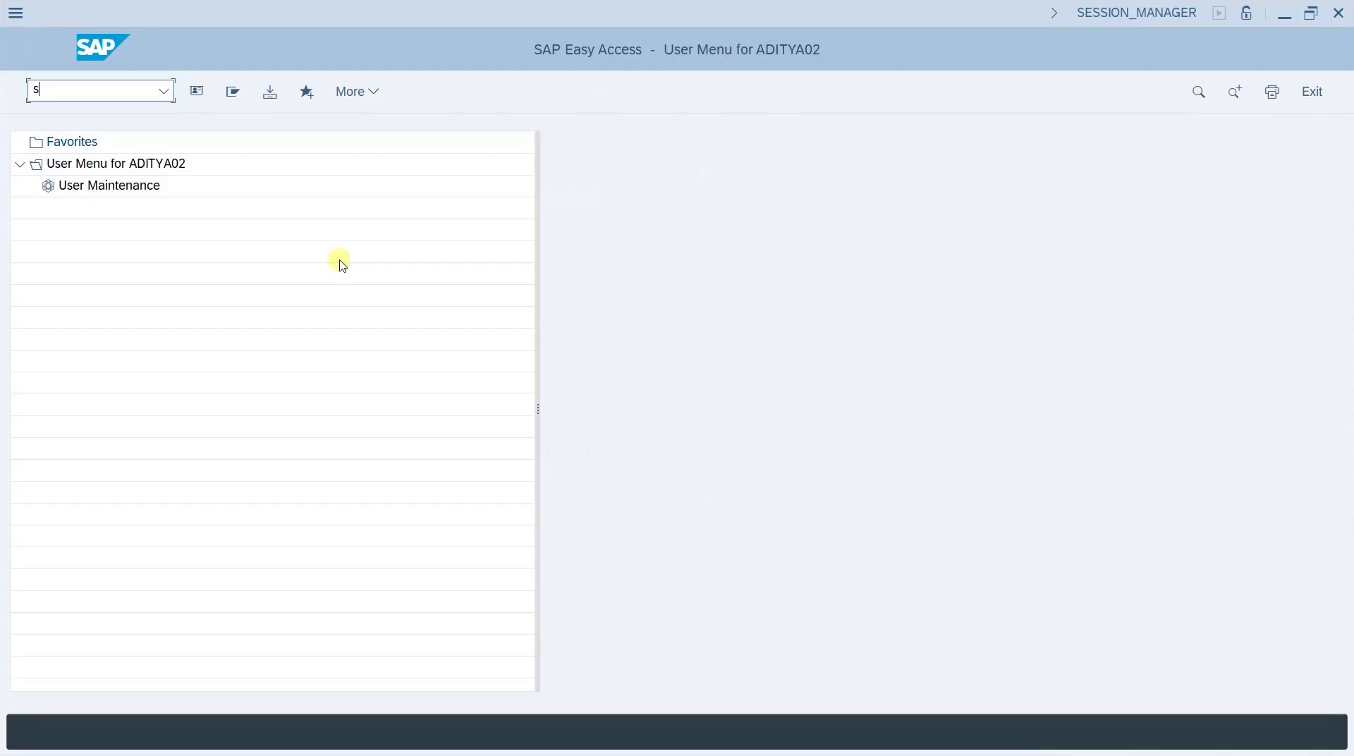
key("Return")
key("F5")
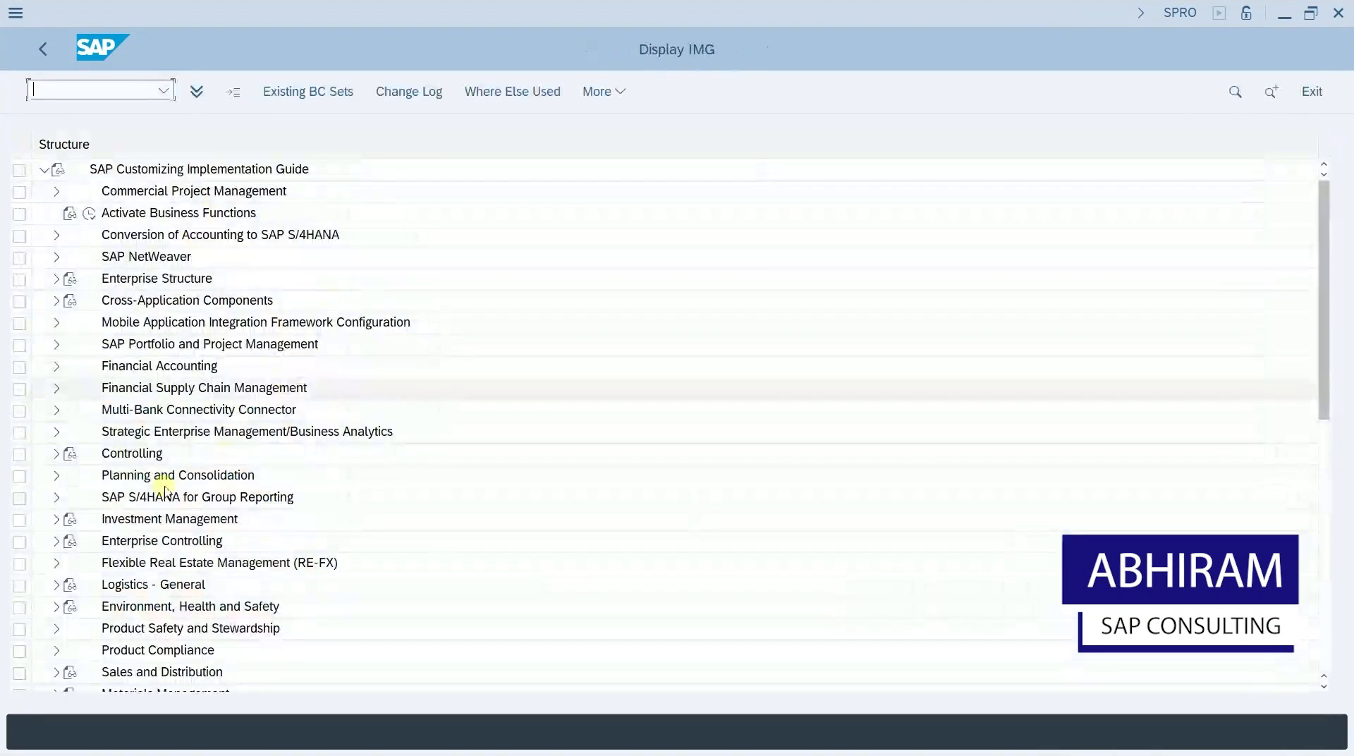
left_click(57, 367)
left_click(68, 433)
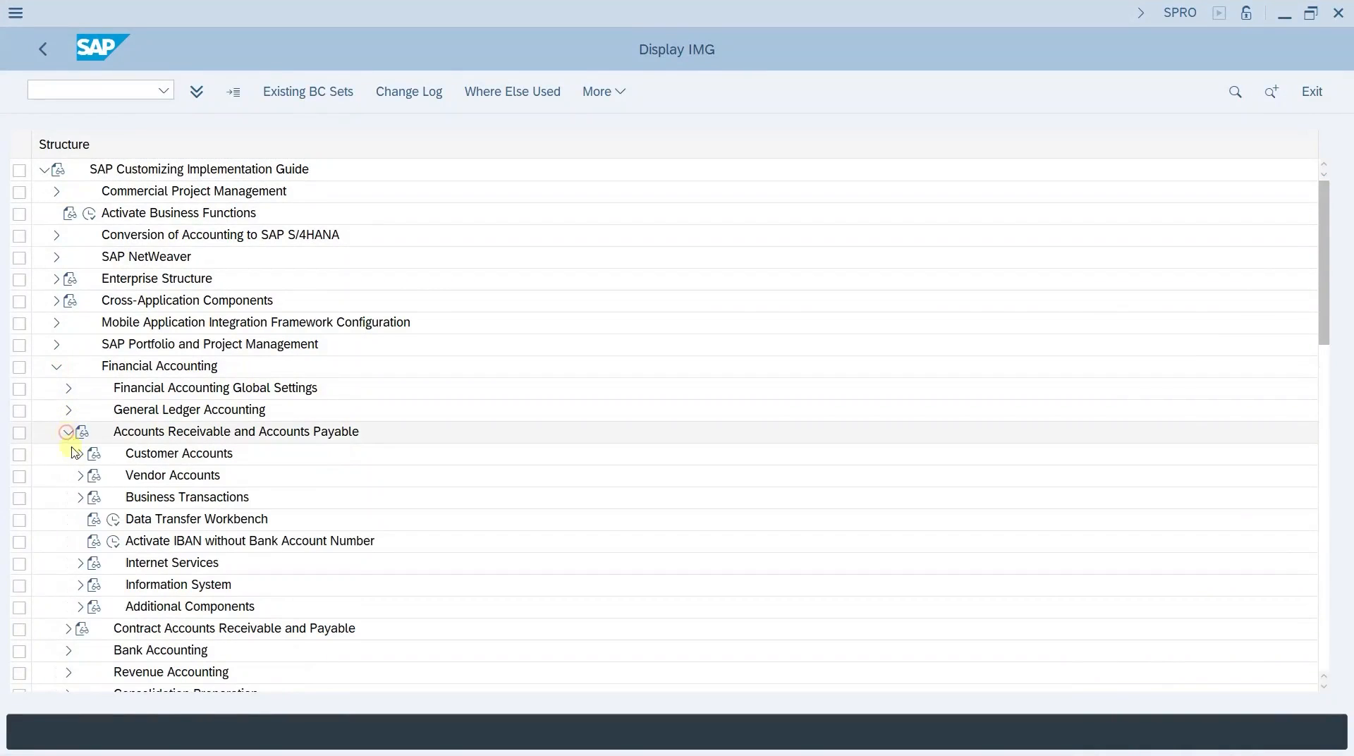
left_click(80, 499)
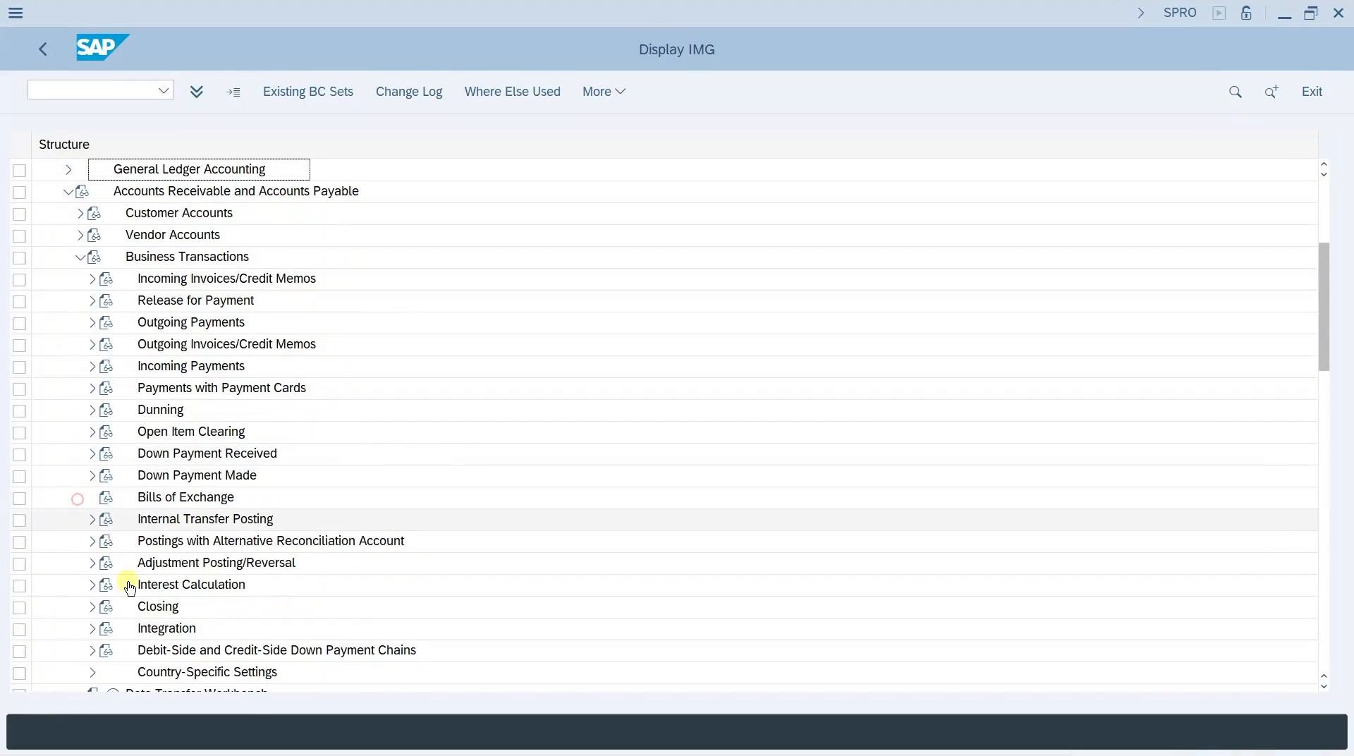
left_click(87, 586)
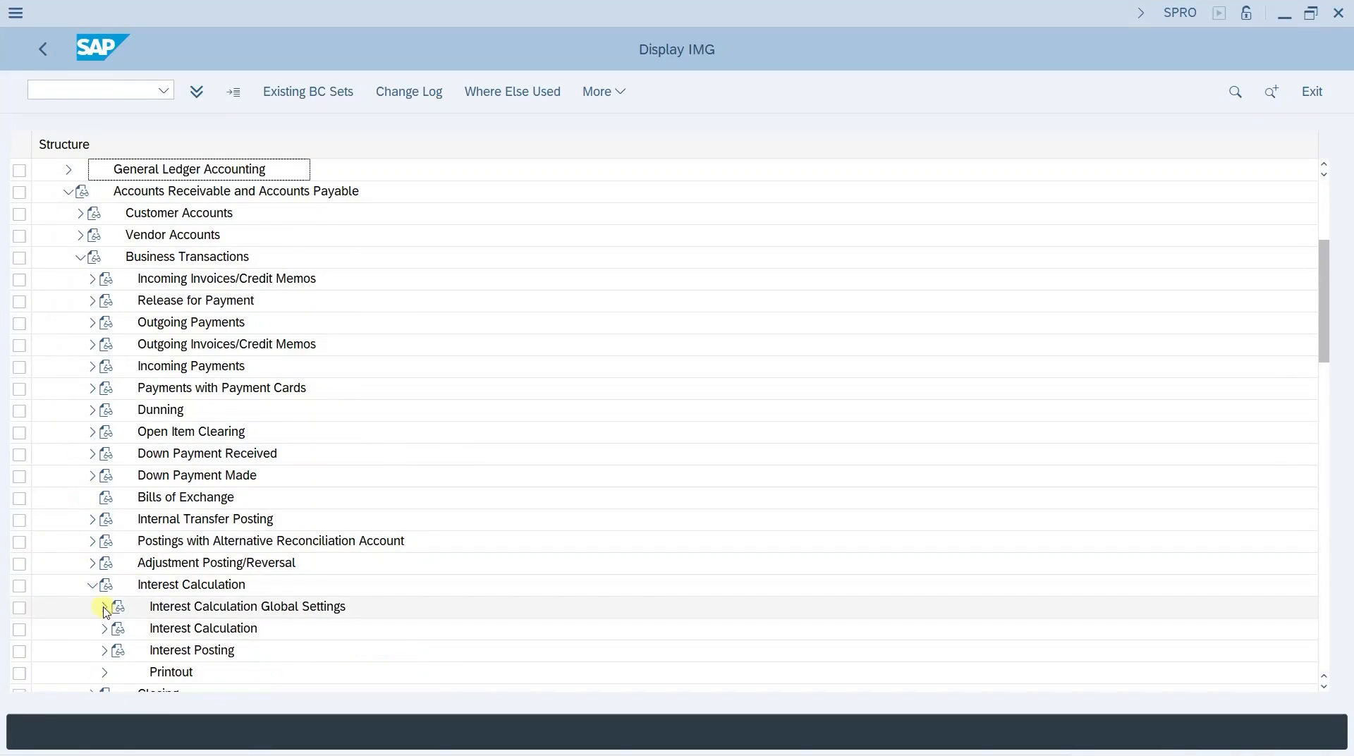
left_click(103, 607)
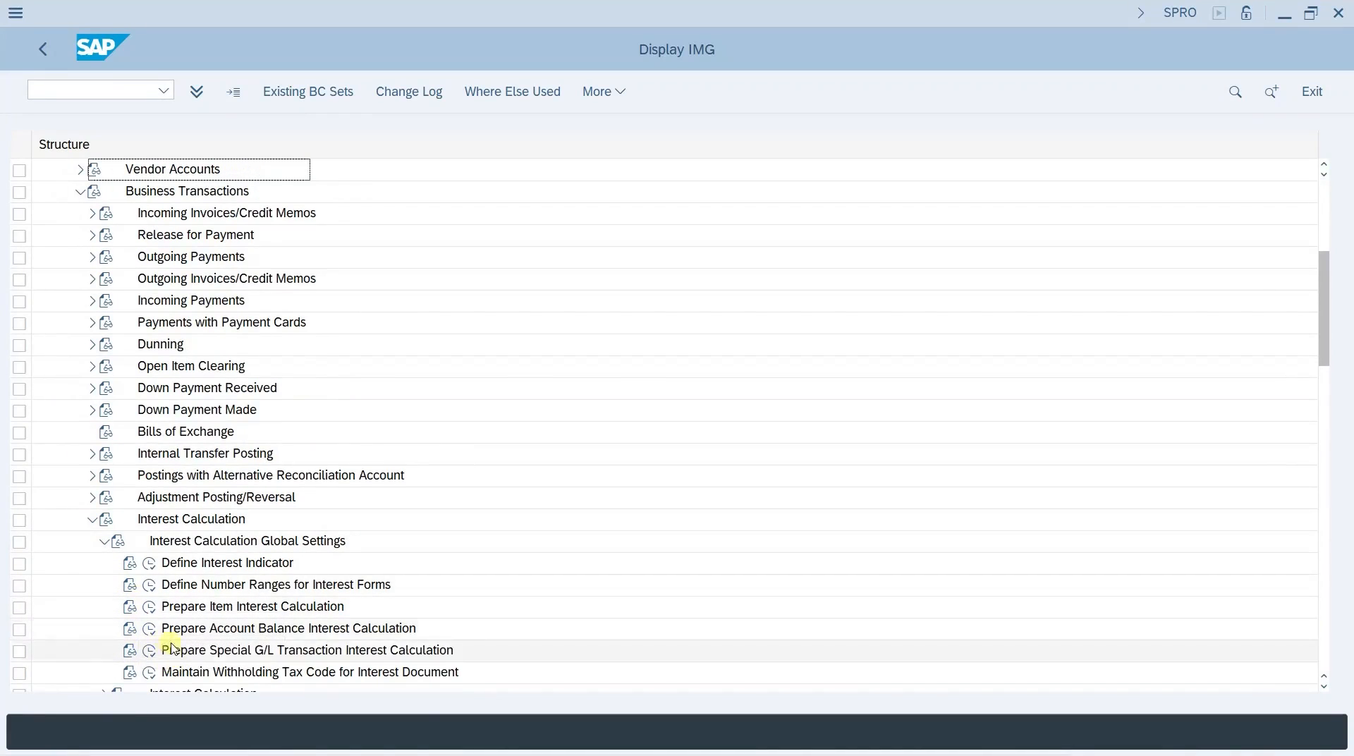
left_click(154, 629)
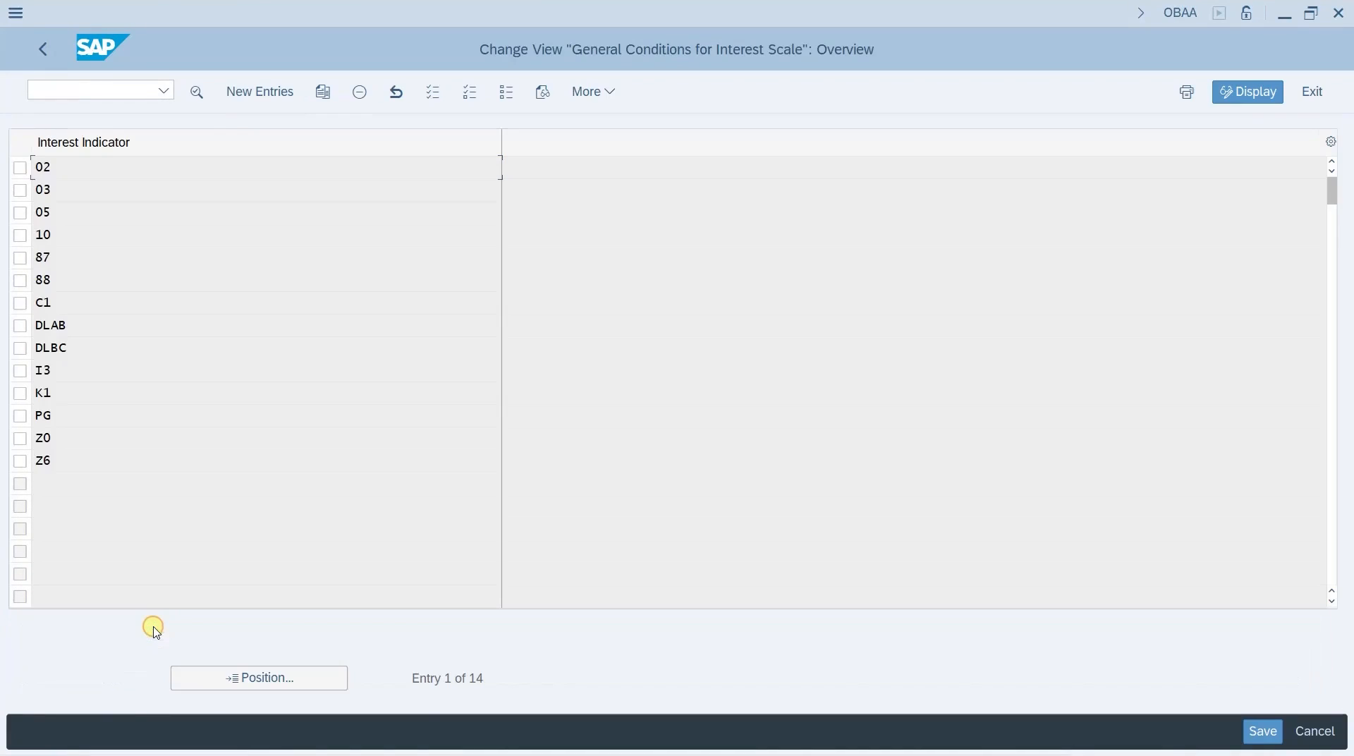
- Clear the amount limit in the interest scale general conditions for indicator C1 and save to the proposed customizing request
double_click(67, 307)
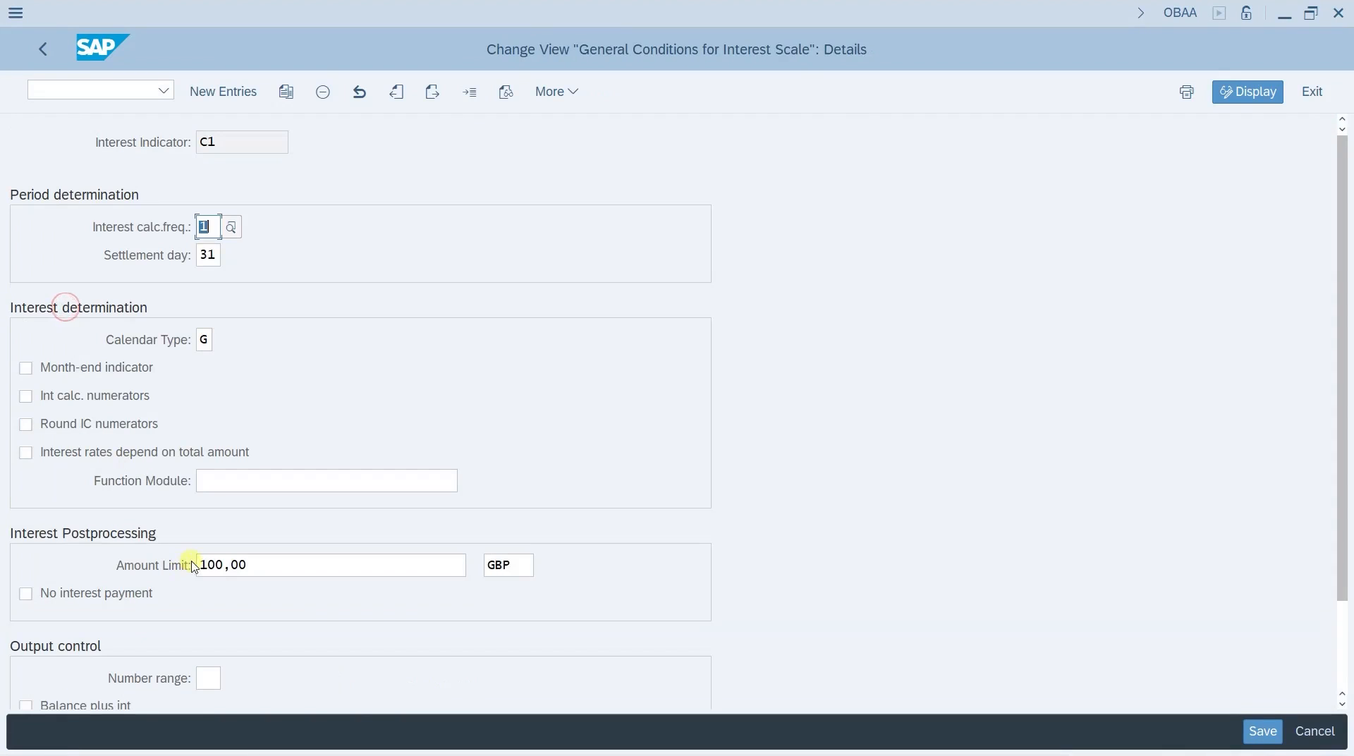
left_click_drag(286, 572, 168, 586)
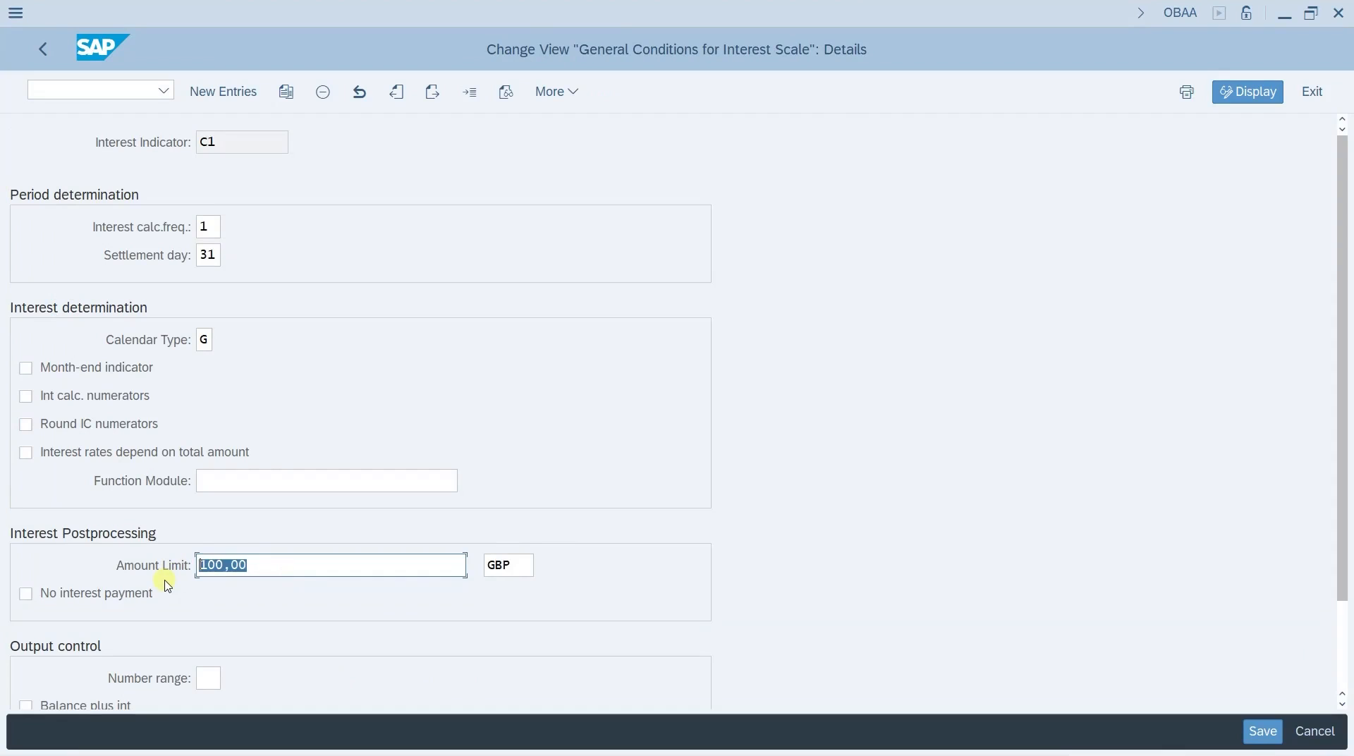
key("BackSpace")
key("ctrl+s")
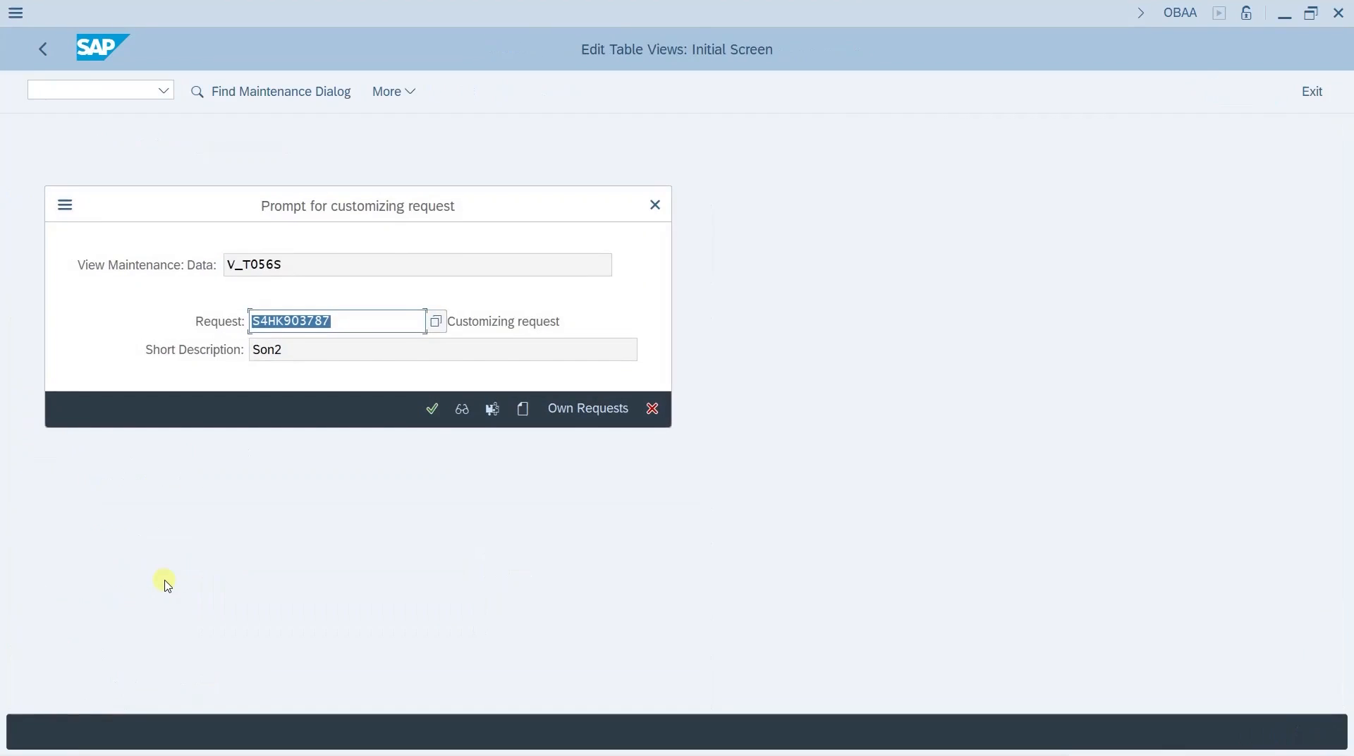
key("Return")
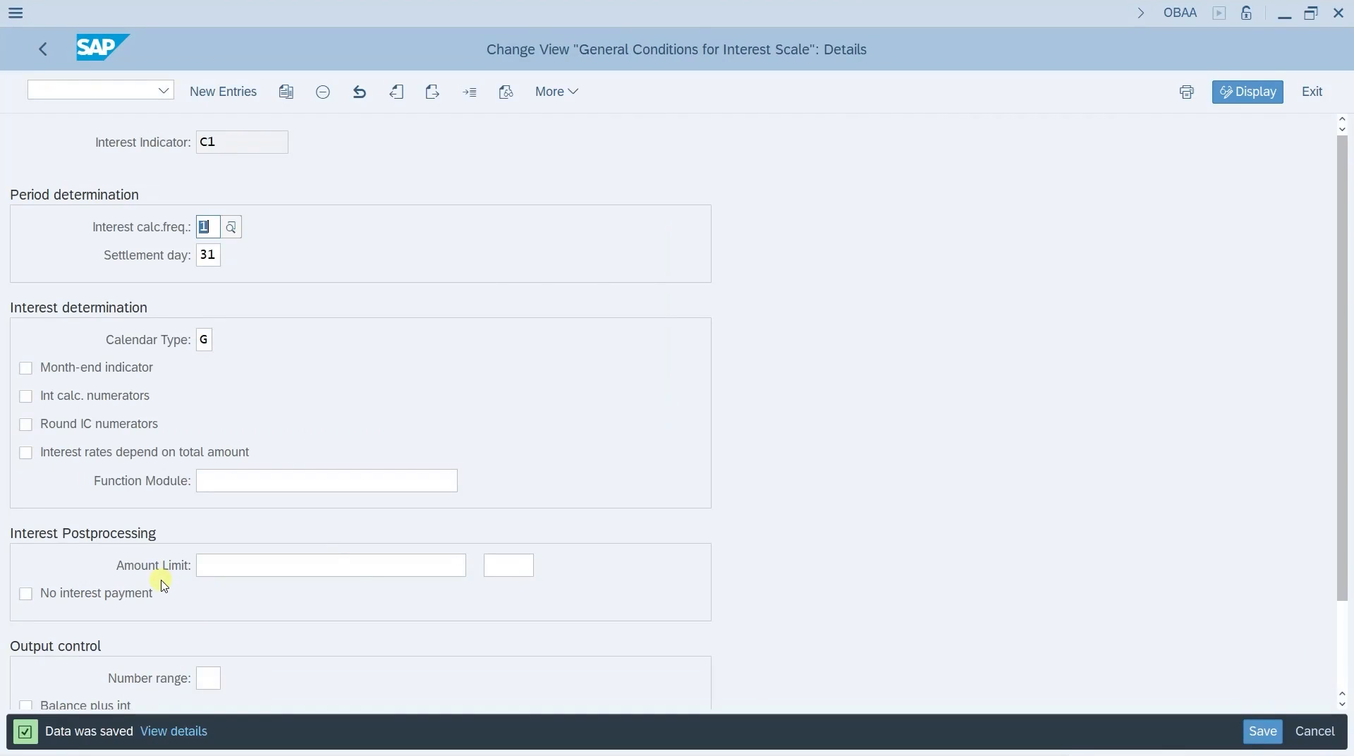
- Rerun the F.52 interest scale for account L0004 for 01.02.2022 to 28.02.2022 and read the calculated interest
key("alt+Tab")
left_click(346, 455)
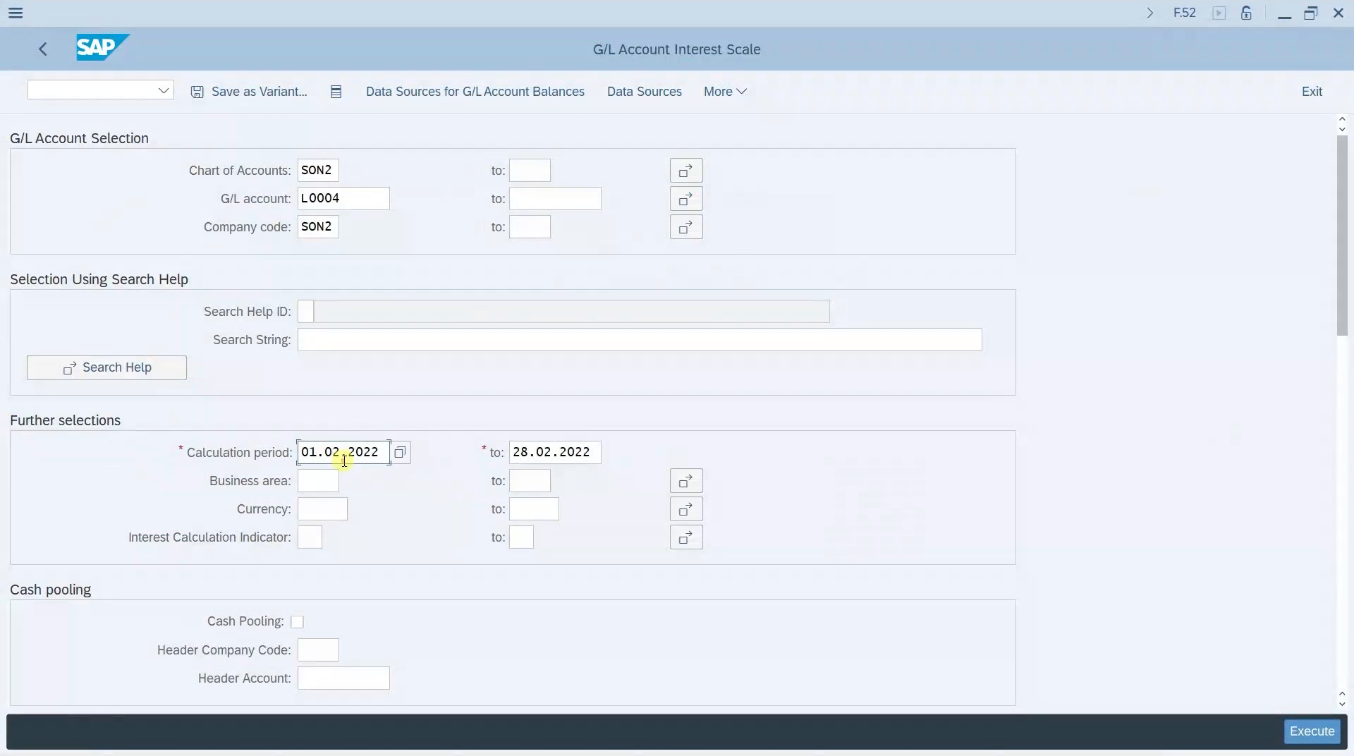
key("F8")
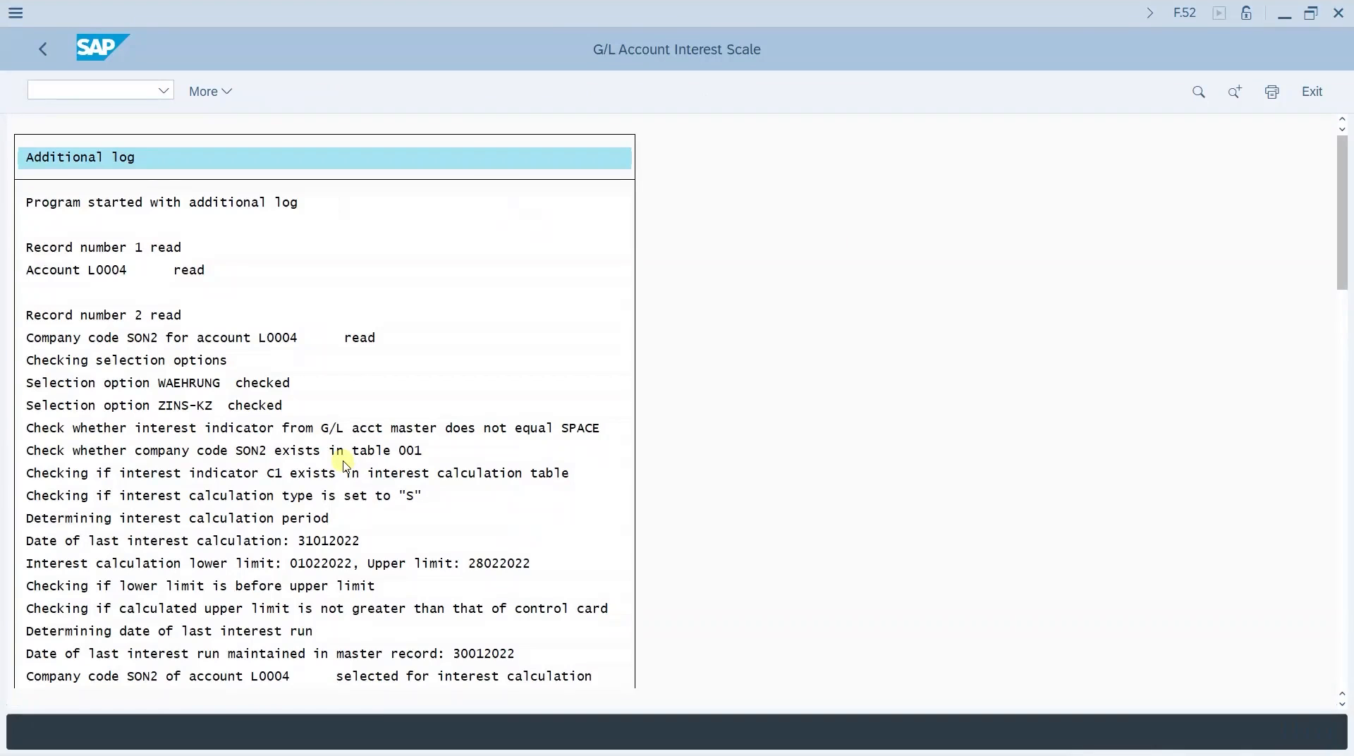
scroll(344, 467, "down", 20)
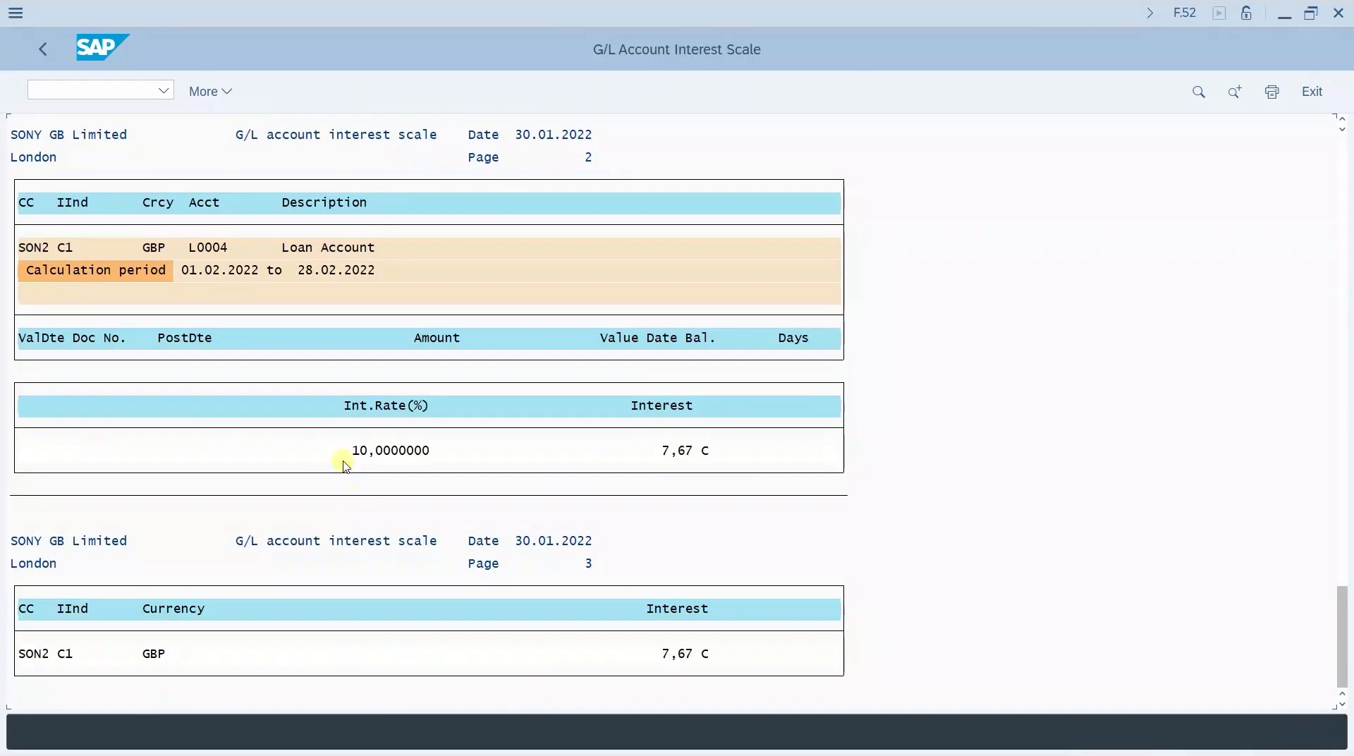
left_click(660, 654)
key("F3")
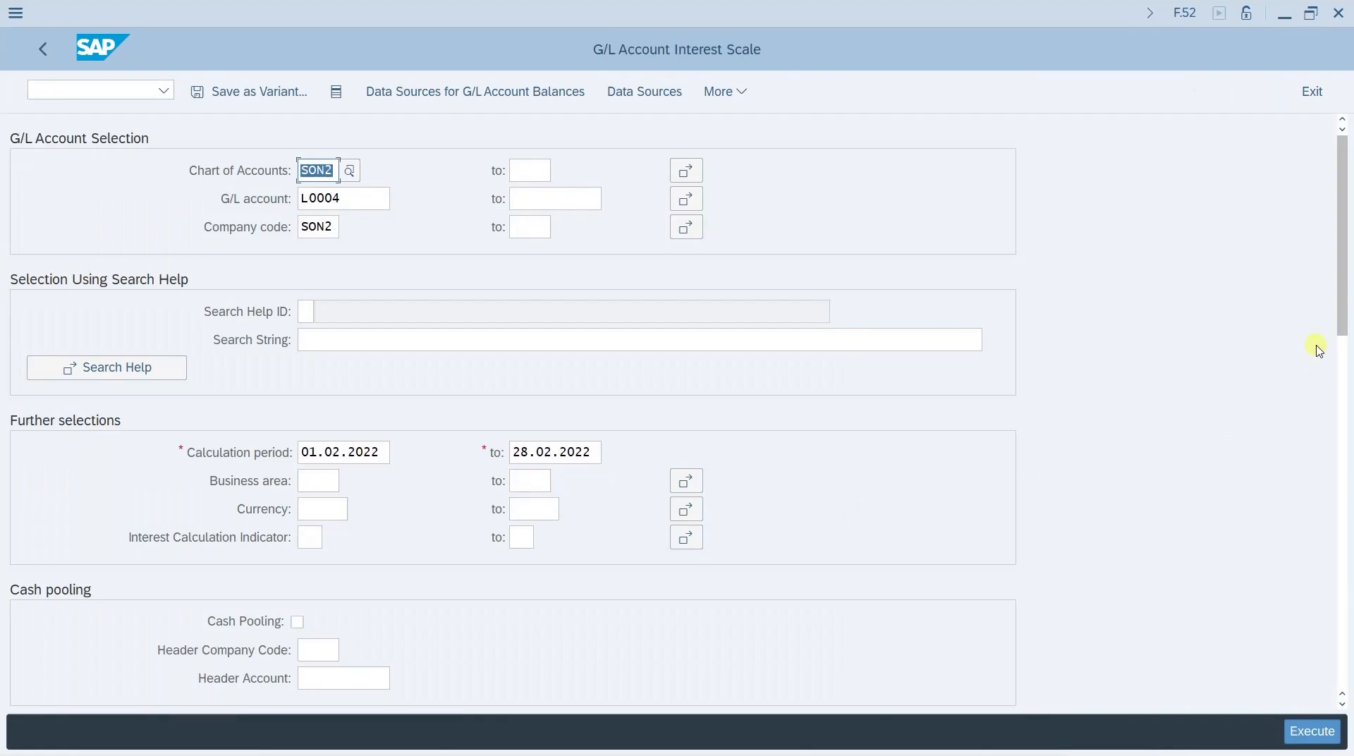
- Enable posting of interest settlements and updating of the master record, and replace the session name with a custom one
left_click_drag(1346, 312, 1338, 523)
left_click(297, 630)
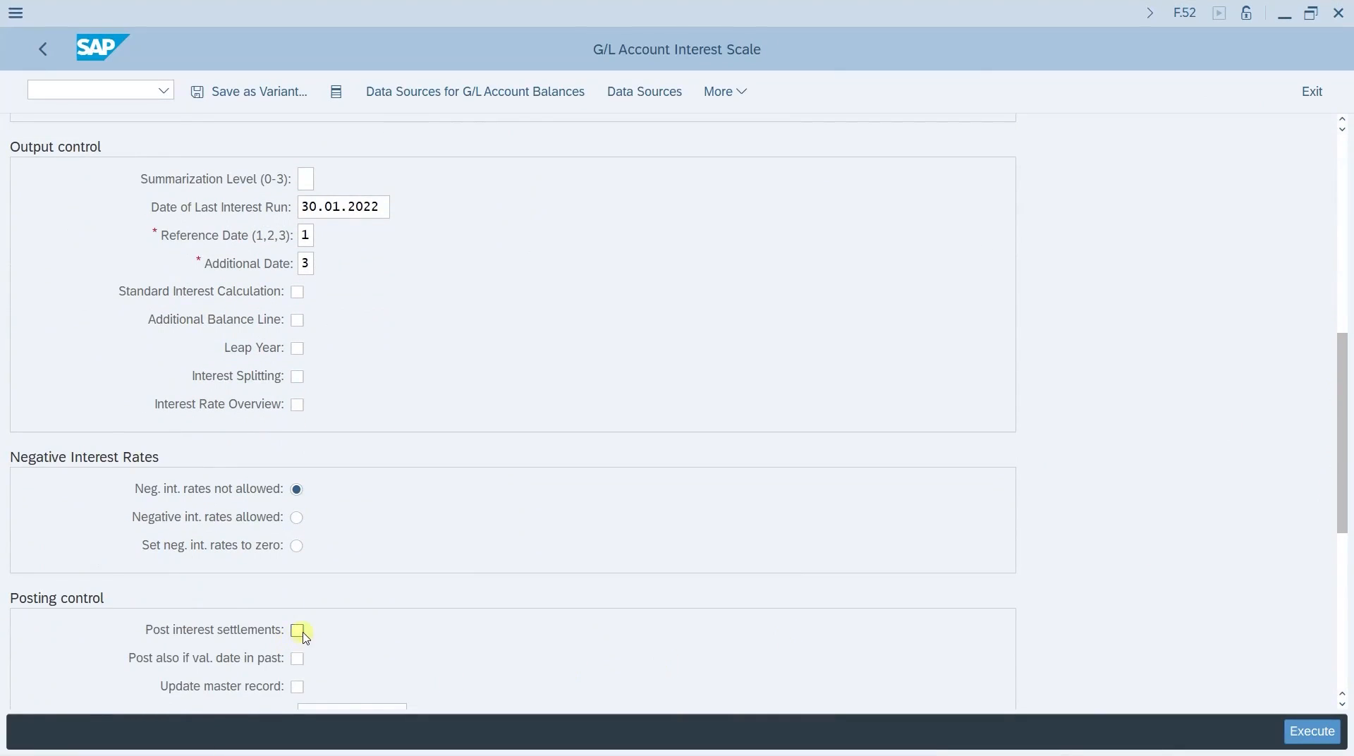
scroll(465, 571, "down", 3)
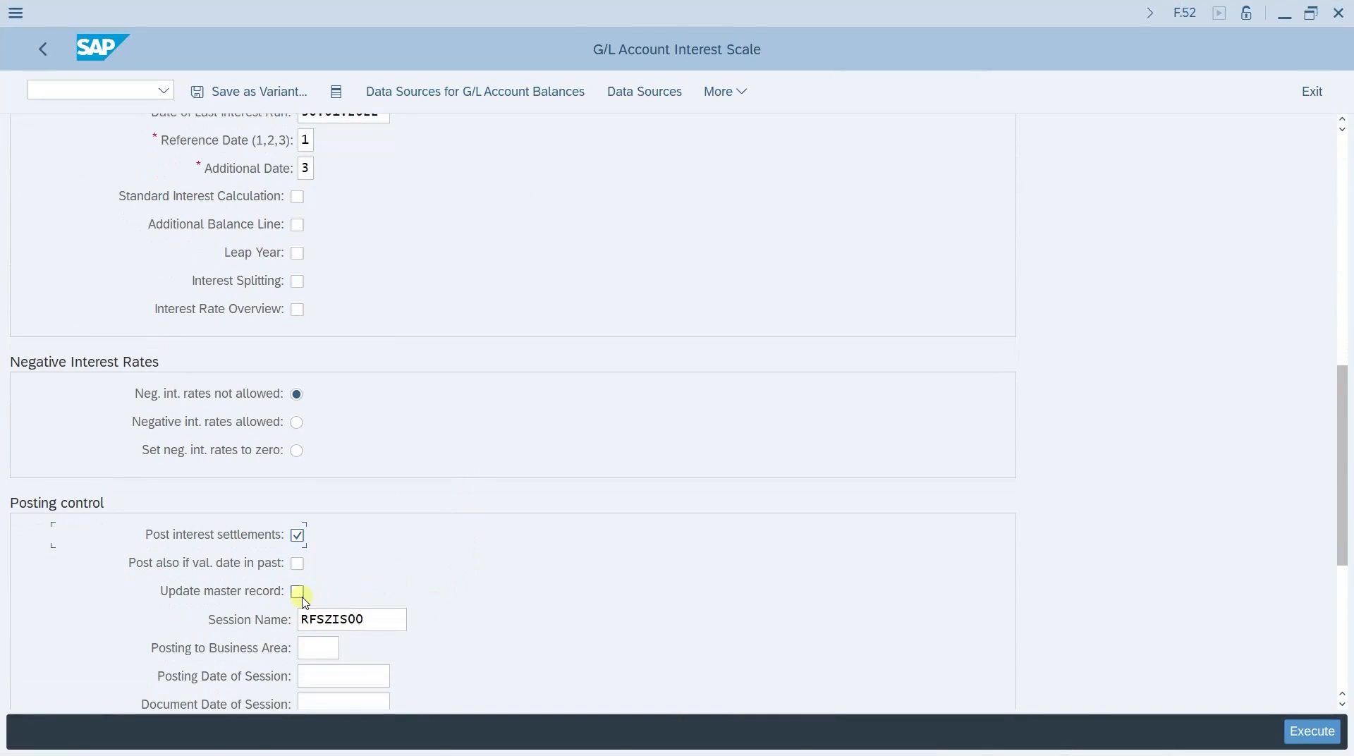
left_click(297, 593)
left_click_drag(395, 621, 282, 618)
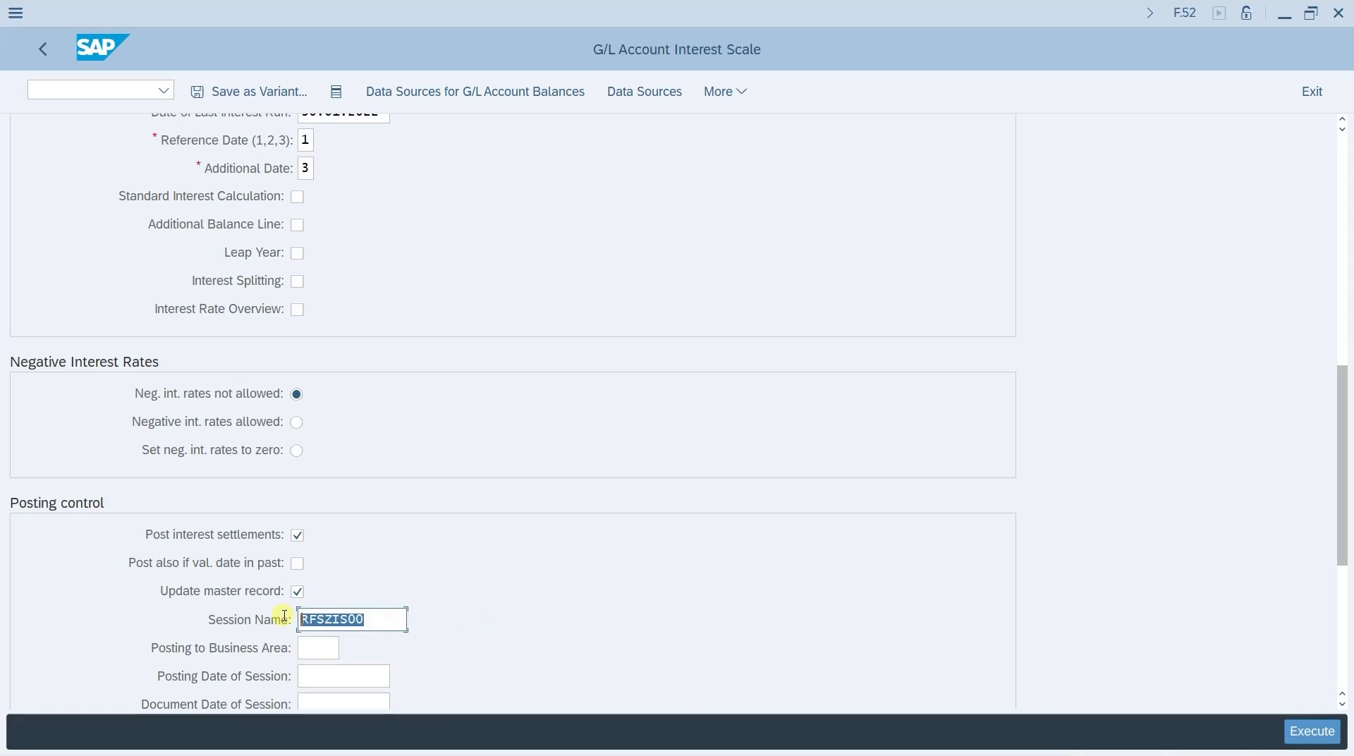
type("ADITYA")
- Execute the interest run with posting to create the batch input session, check its output and leave F.52
left_click(1302, 731)
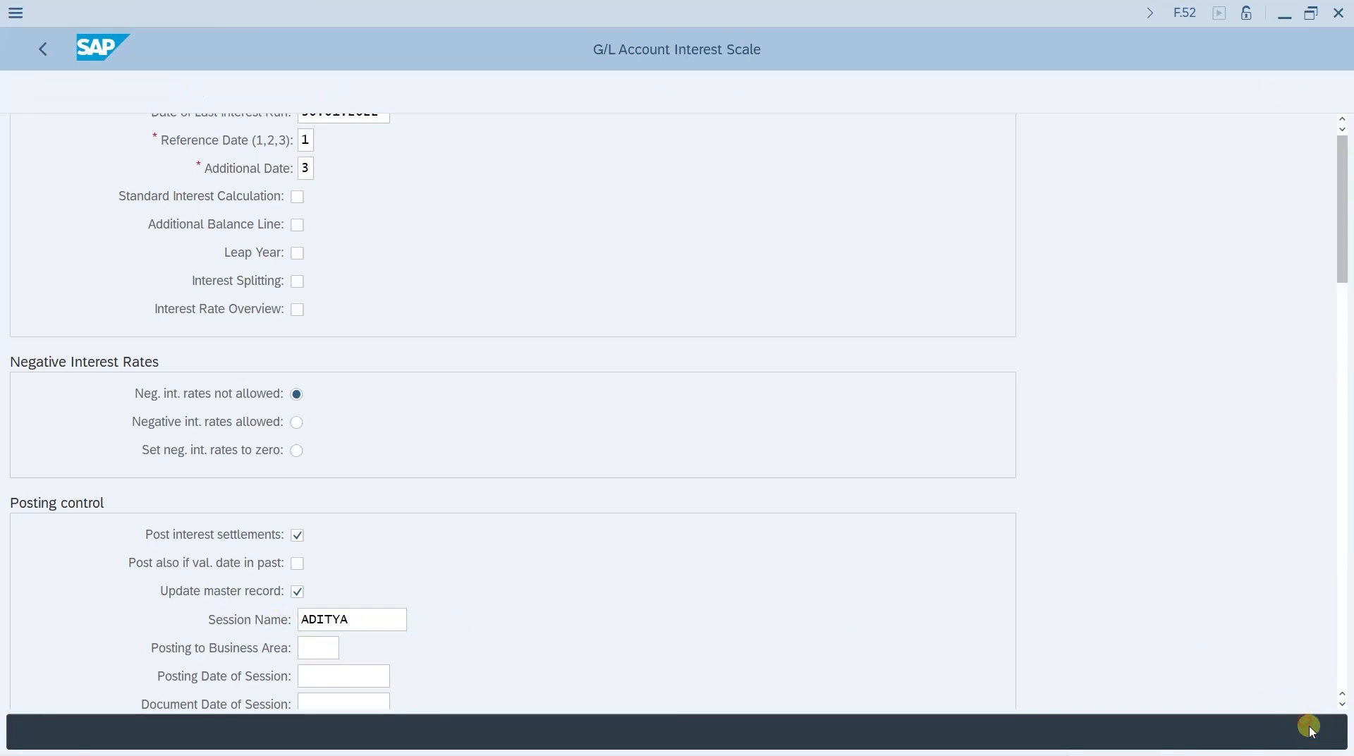
scroll(1062, 688, "down", 15)
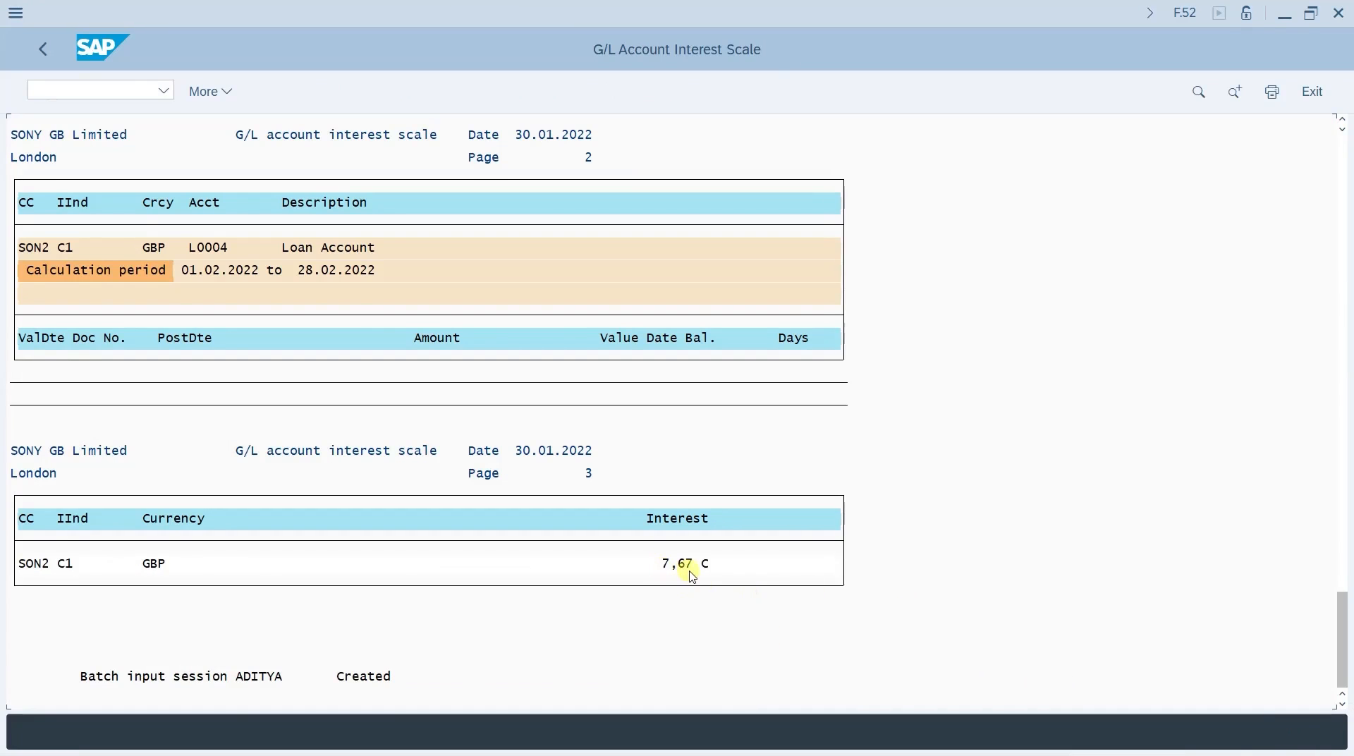
key("shift+F3")
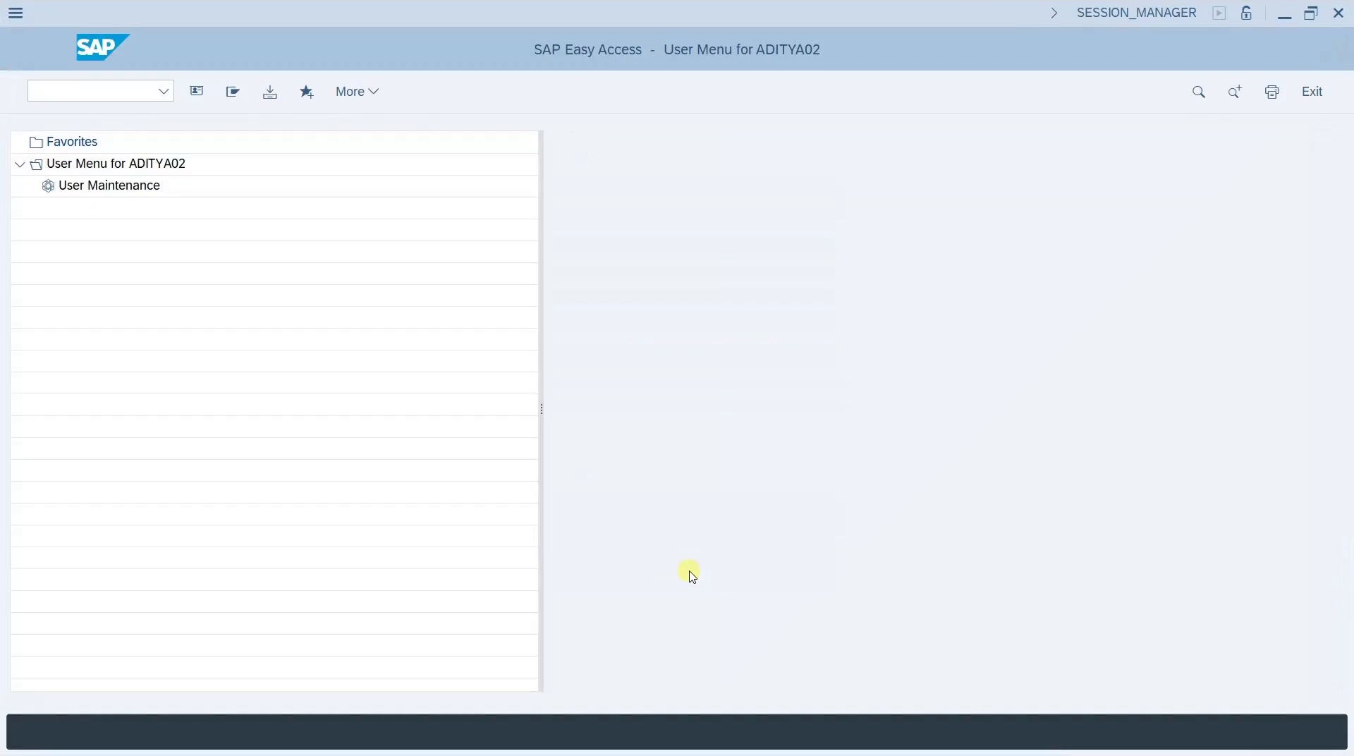
- Open transaction SM35 and process the new batch input session for the interest posting
type("sm35")
key("Return")
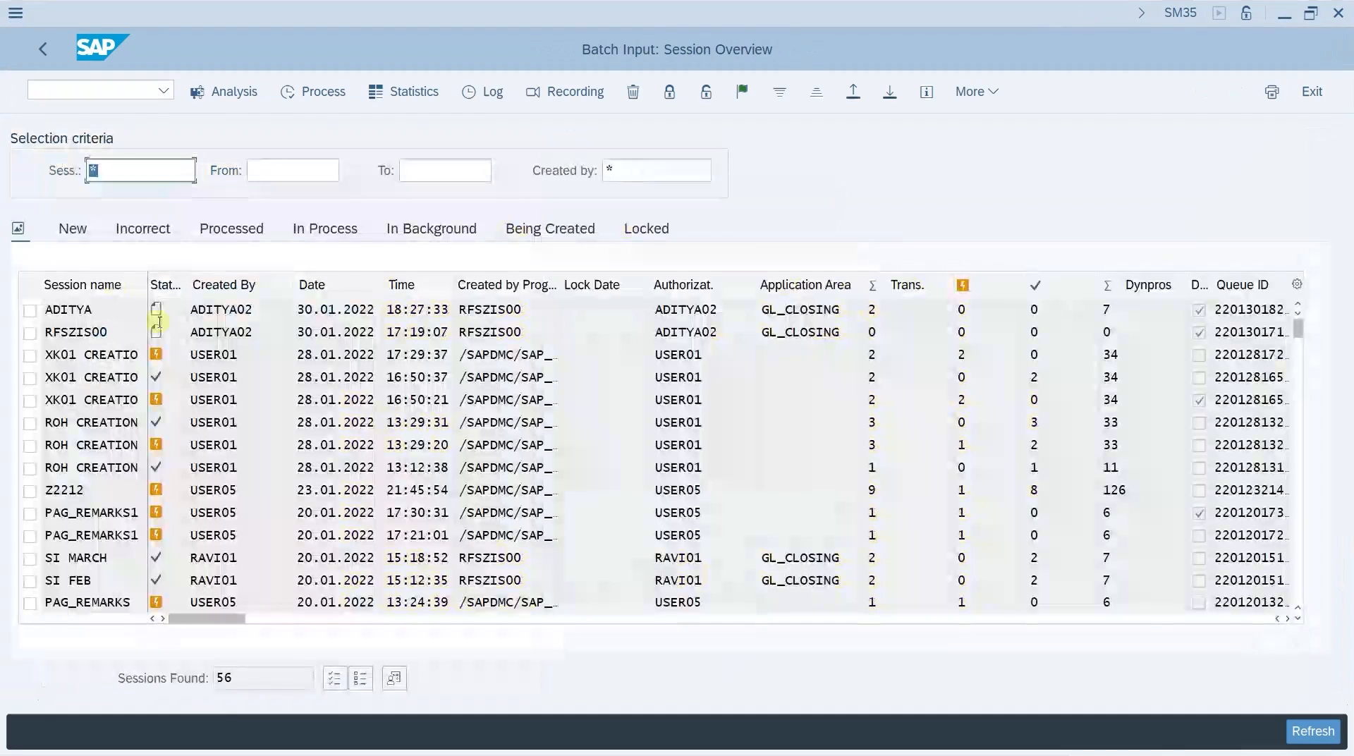
left_click(28, 311)
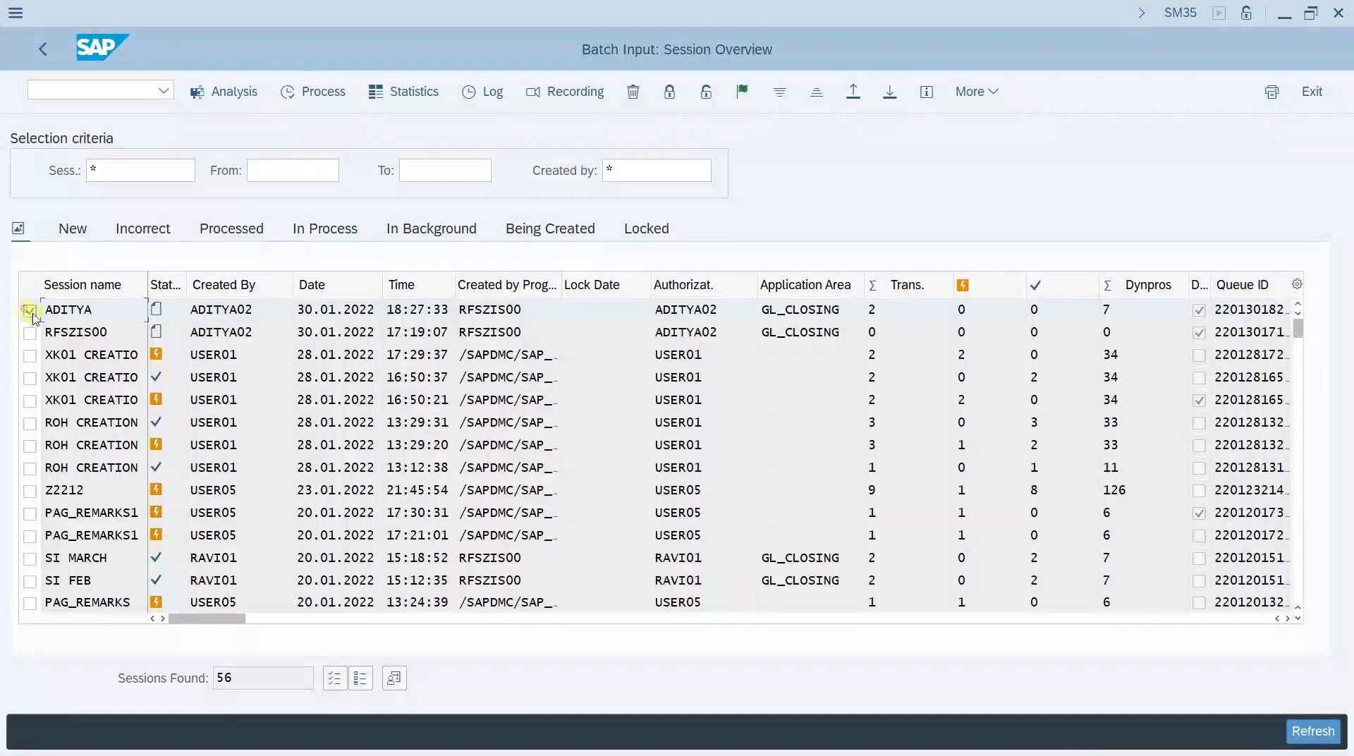
left_click(289, 91)
left_click(130, 435)
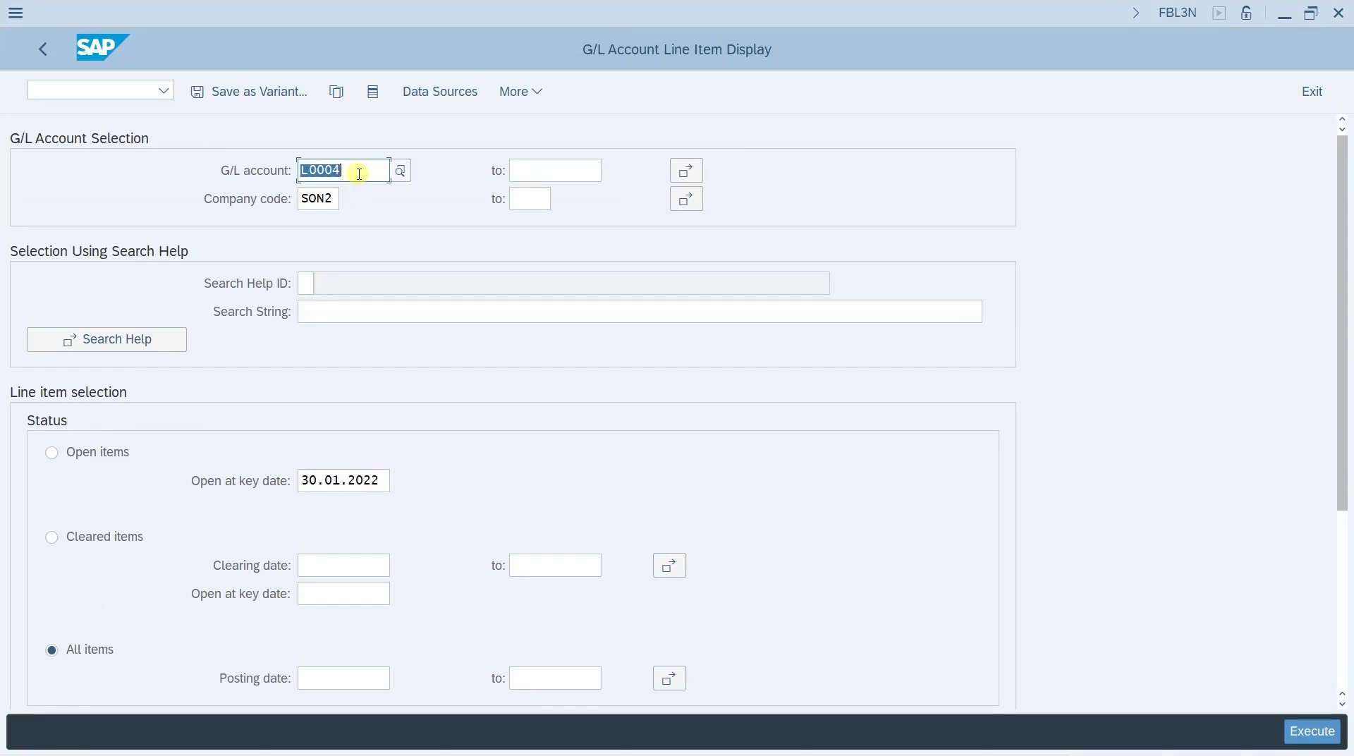
- List all line items of G/L account L0004 in company code SON2 with FBL3N and check the interest amount
left_click(358, 173)
key("F8")
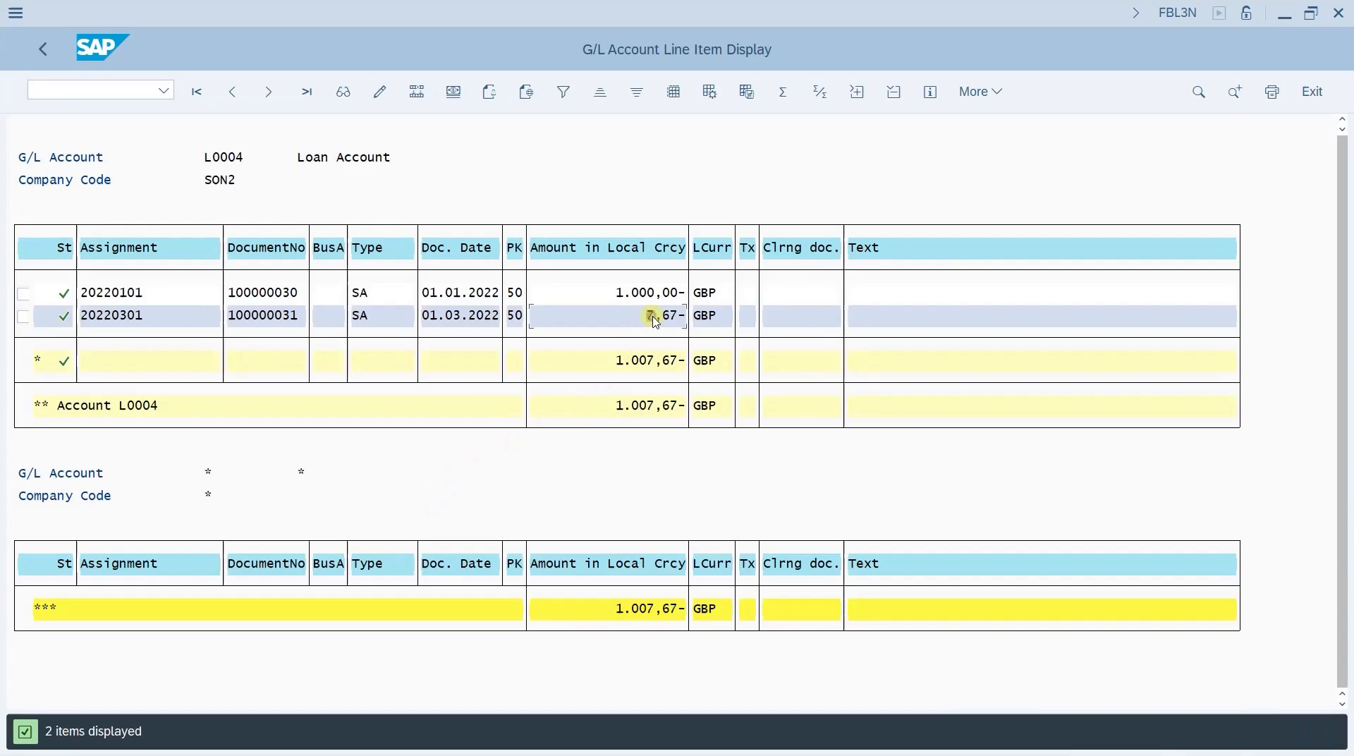
double_click(652, 321)
left_click_drag(642, 315, 691, 315)
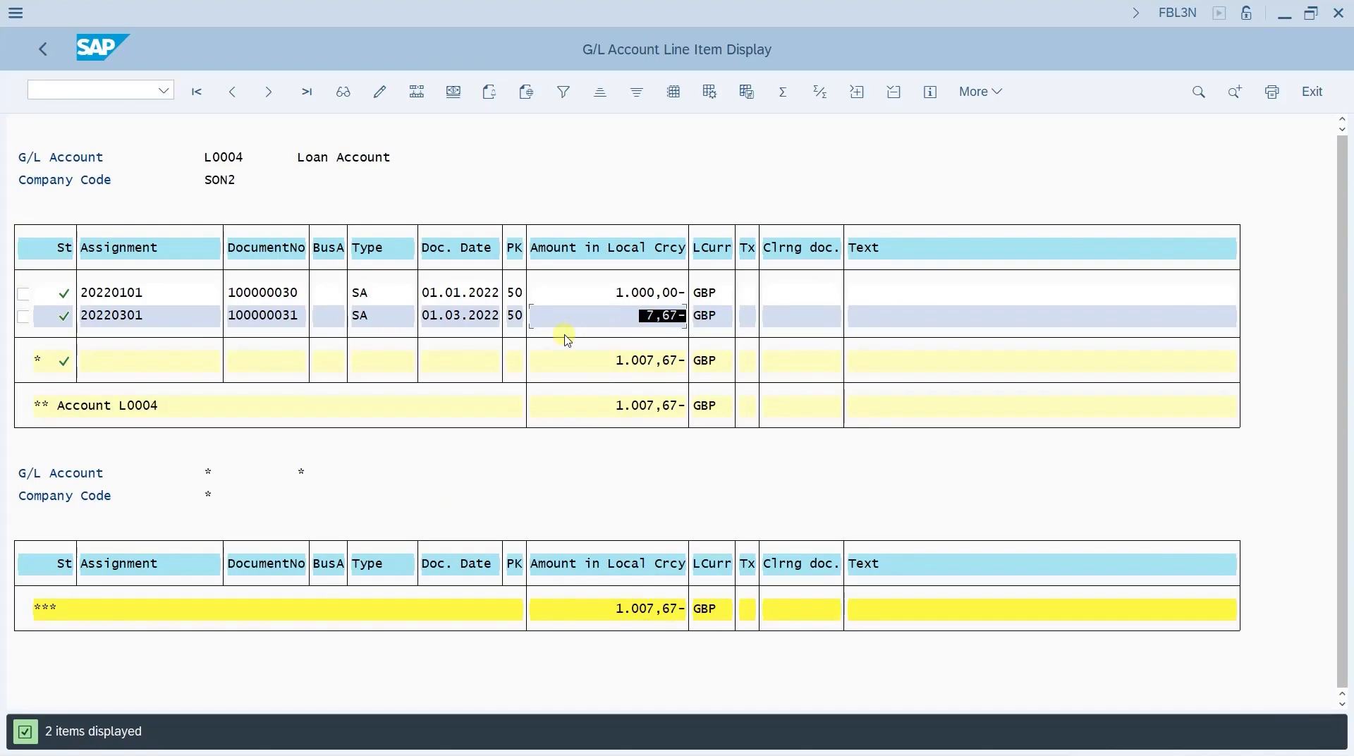
- Open the interest document dated 01.03.2022 in data entry view and examine its accounts and posting keys
double_click(268, 317)
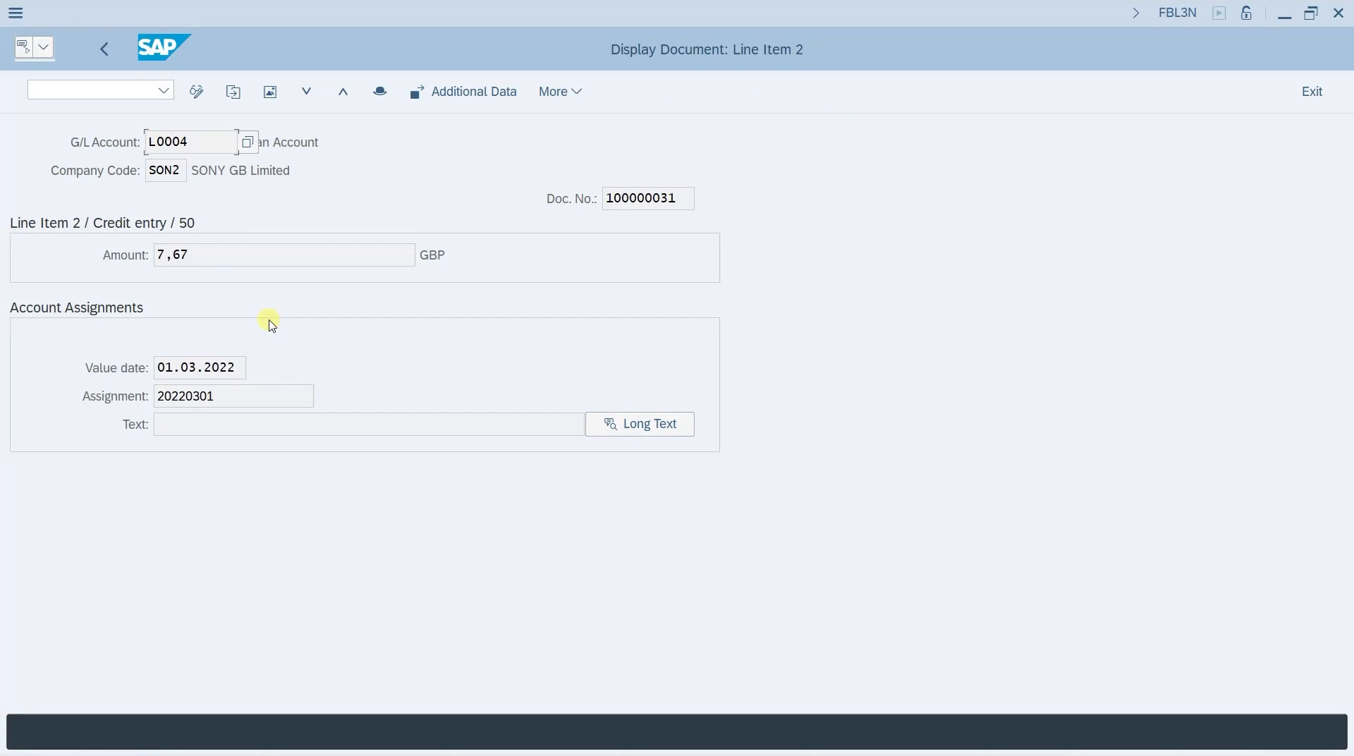
left_click(270, 92)
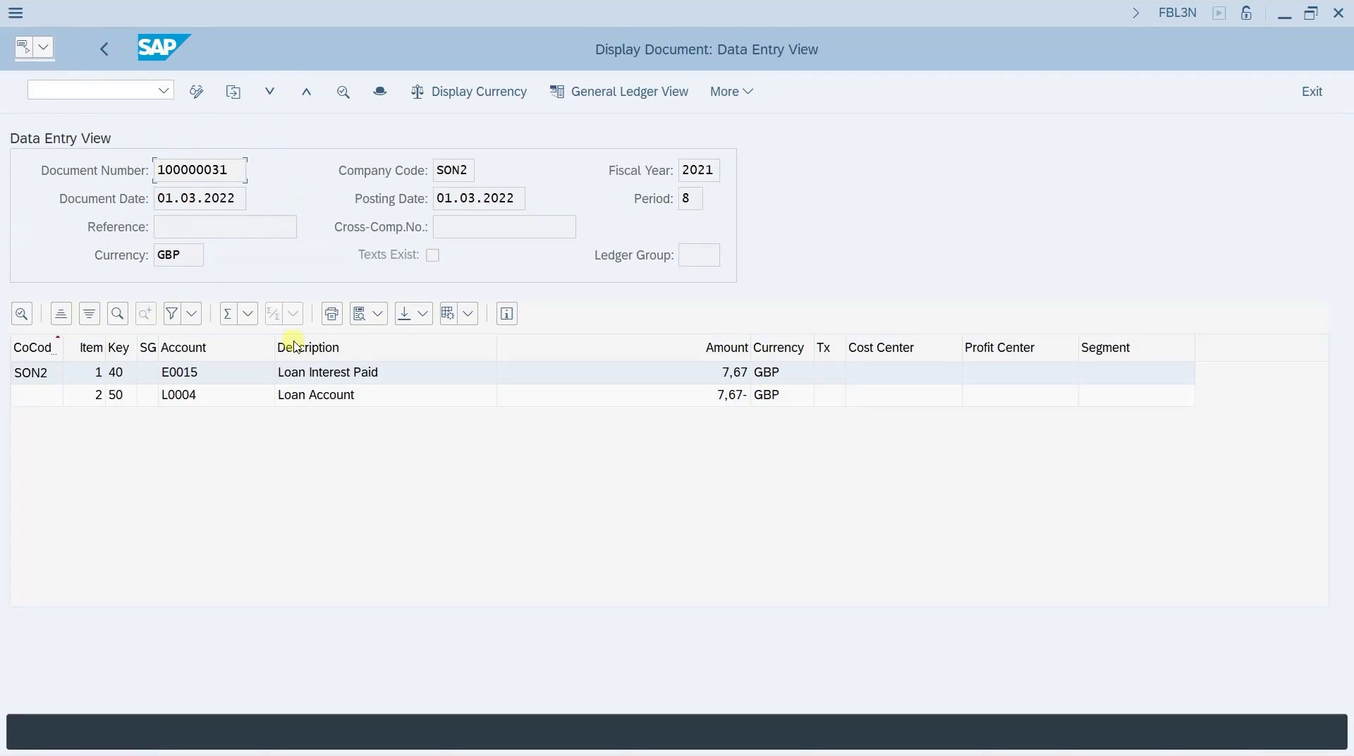
left_click(326, 379)
left_click(191, 396)
left_click(115, 399)
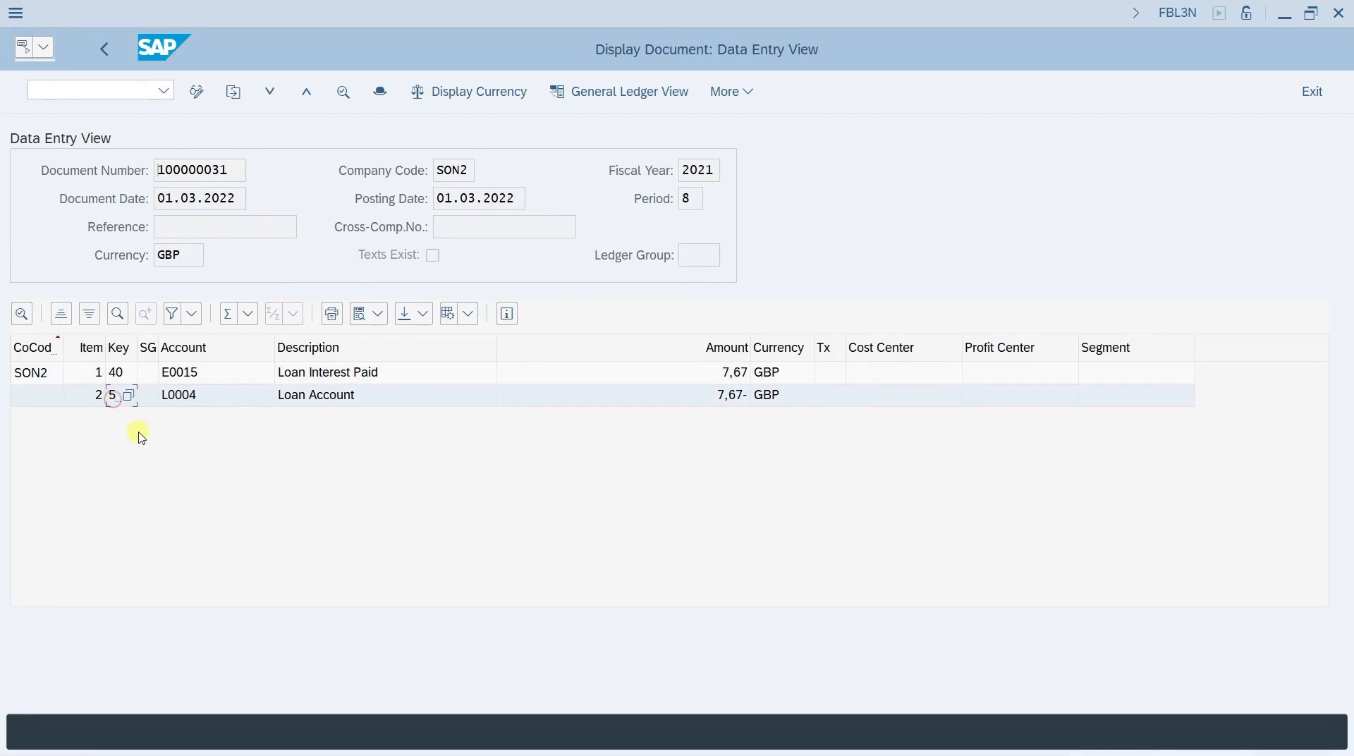